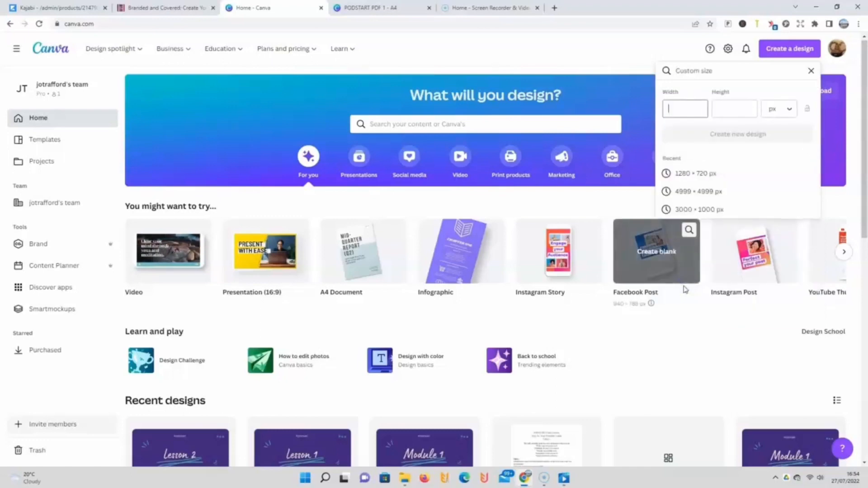
Step: Create a new custom-size design 4999 px wide and 4999 px high
type("4999")
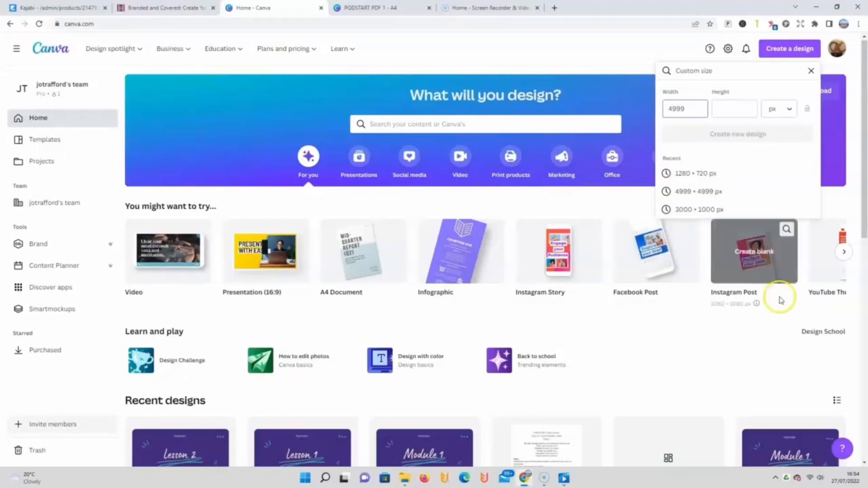
left_click(739, 108)
type("4")
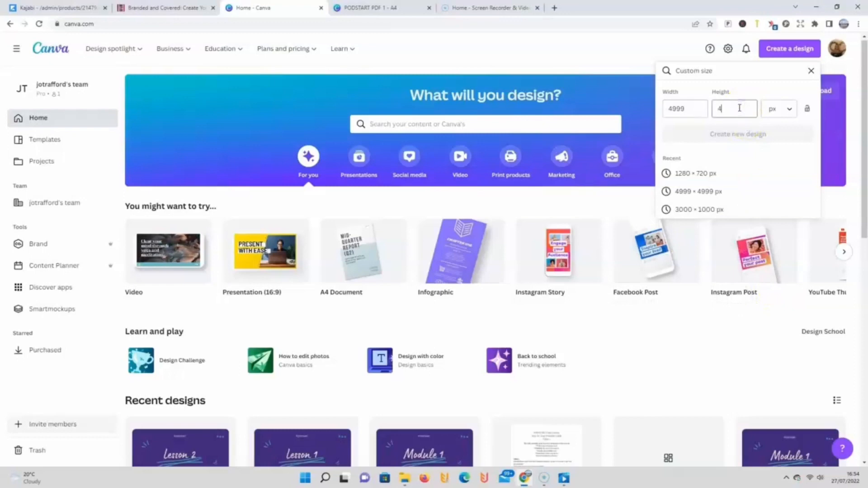
type("999")
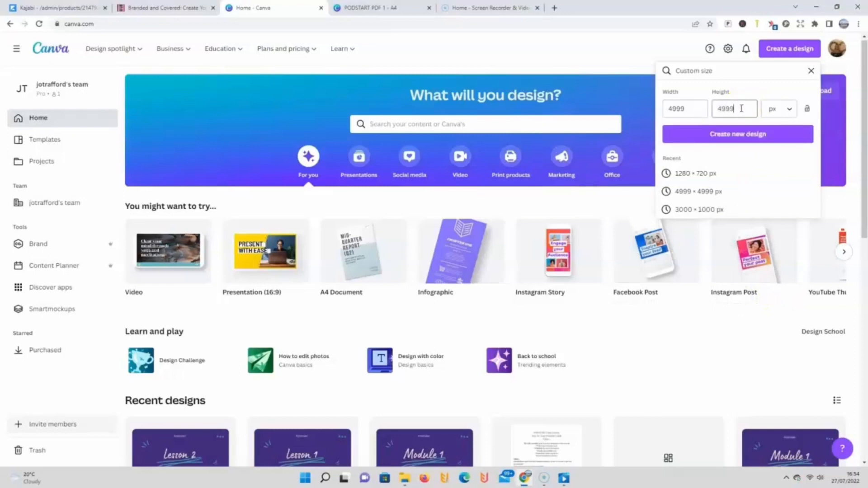
left_click(788, 110)
left_click(789, 112)
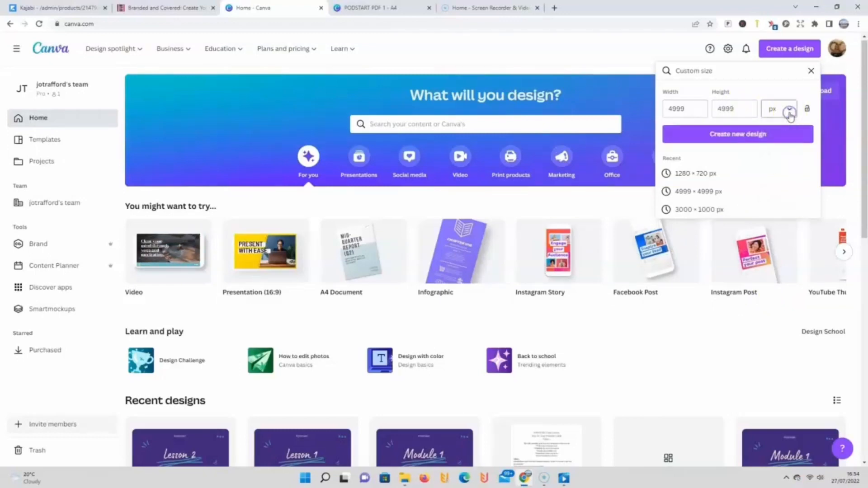
left_click(746, 136)
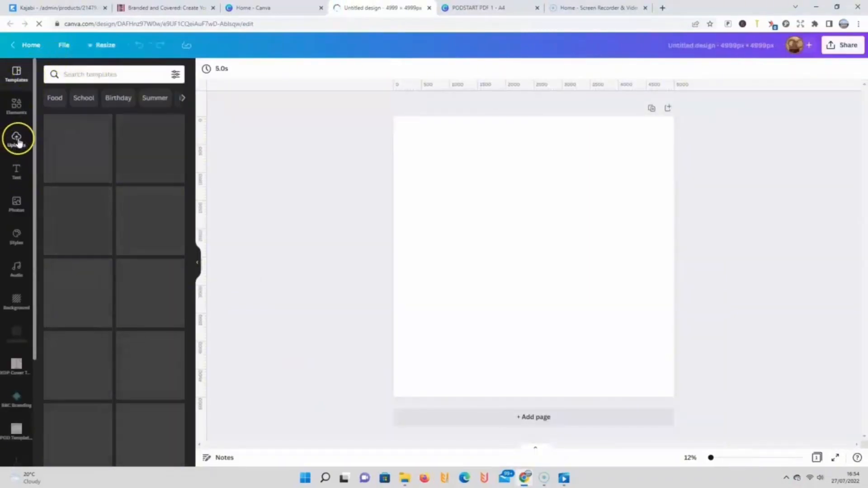
left_click(17, 142)
left_click(84, 100)
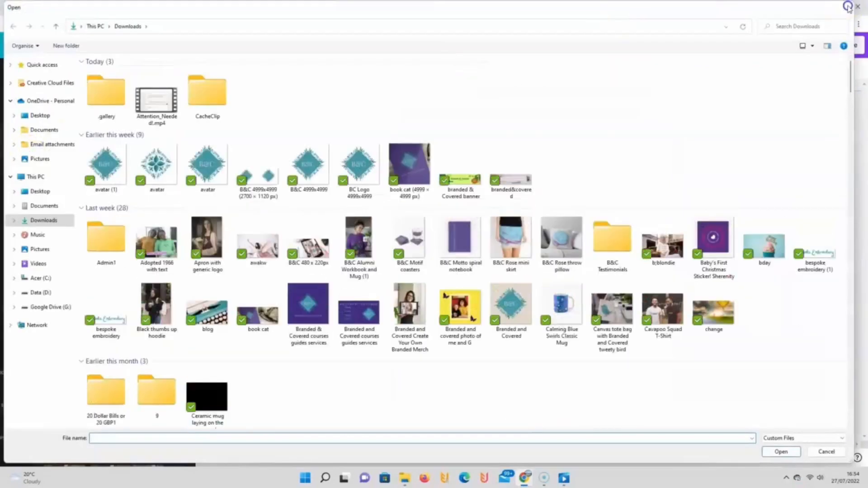
left_click(857, 7)
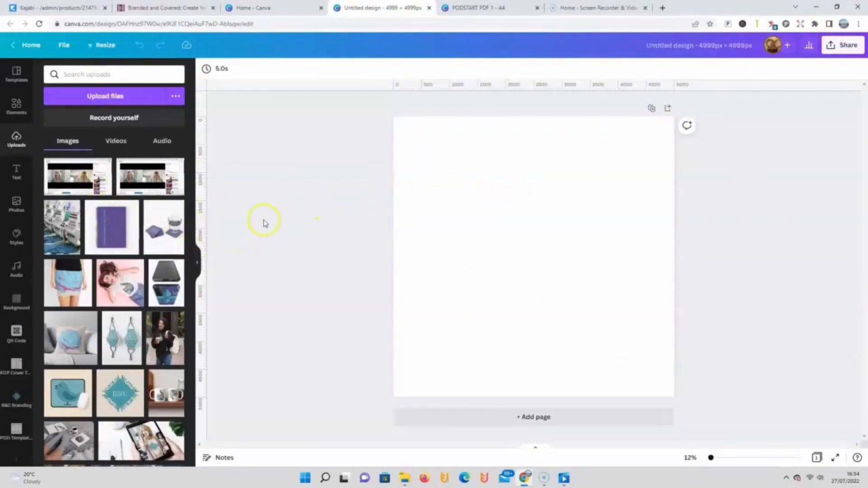
Step: Try the uploaded B&C logo image on the page, enlarged to nearly fill it, and delete it again
left_click(124, 391)
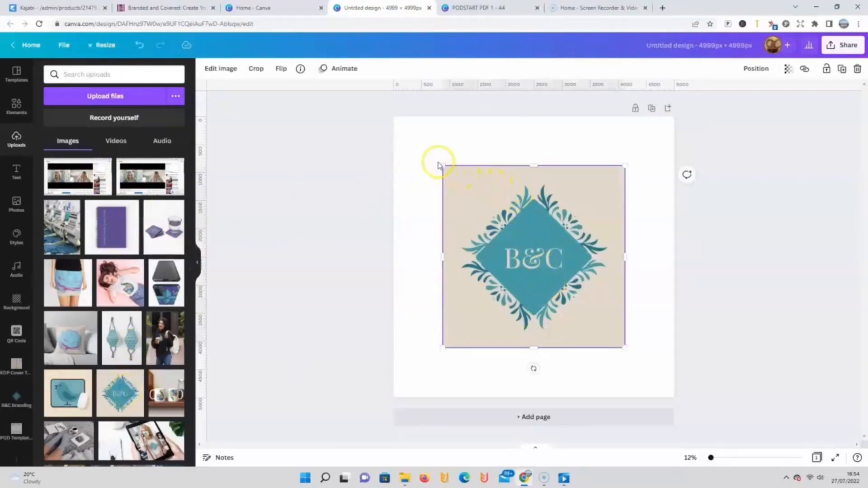
left_click_drag(437, 164, 353, 161)
left_click_drag(625, 347, 678, 379)
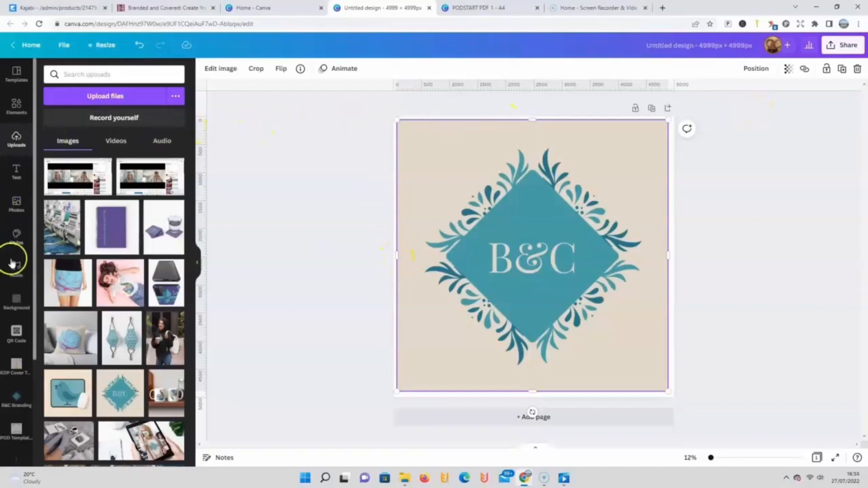
left_click(858, 69)
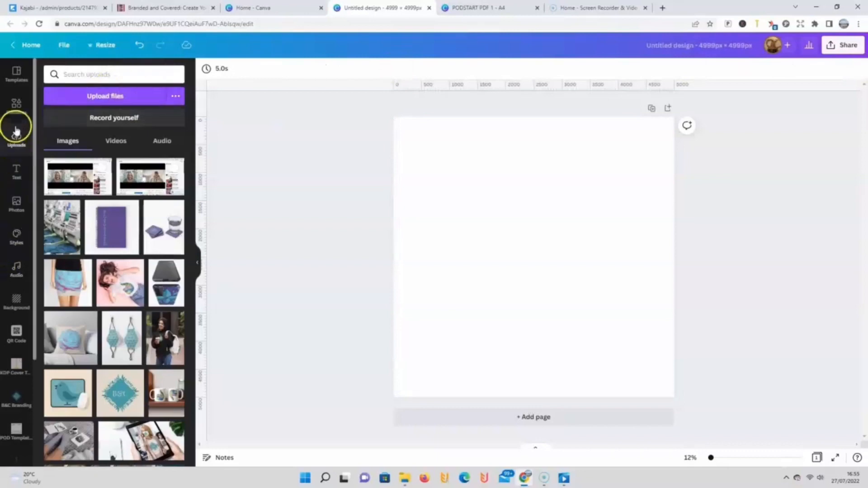
left_click(16, 106)
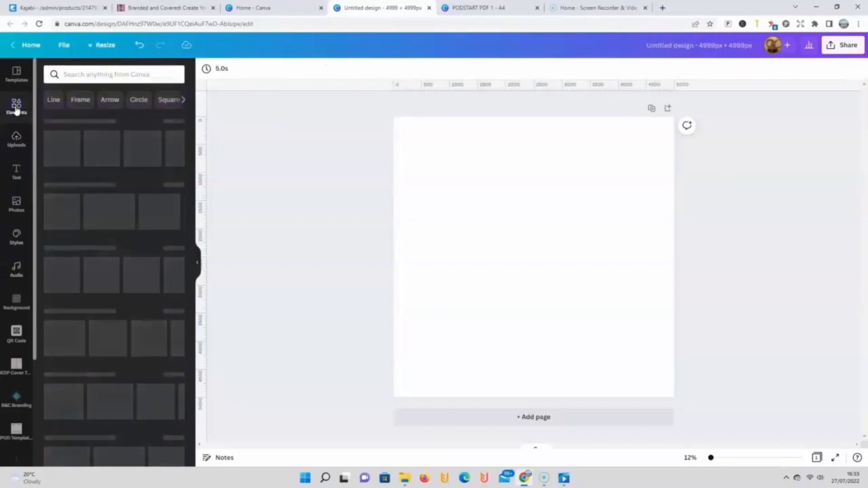
left_click(14, 144)
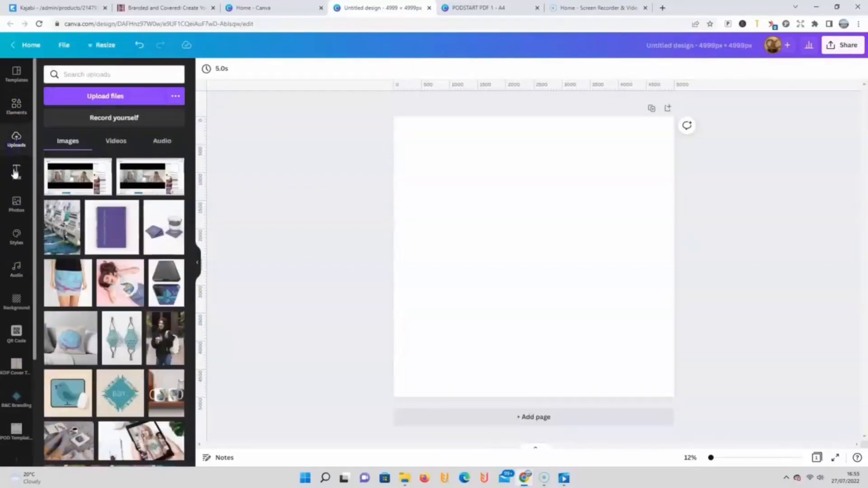
left_click(16, 172)
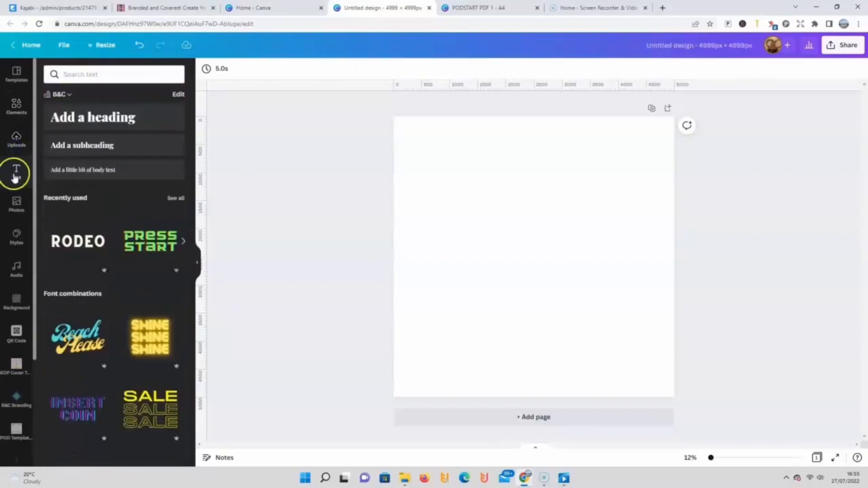
left_click(15, 202)
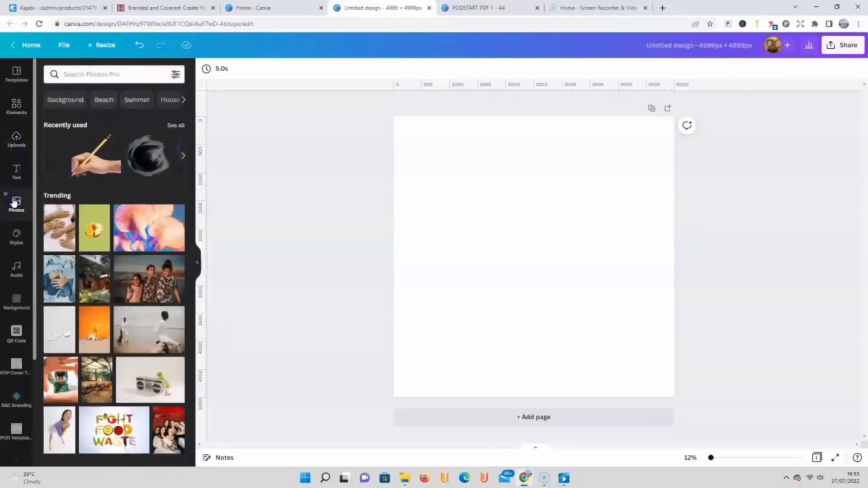
Step: Add the purple bull head graphic from the elements library to the blank page and enlarge it to fill most of the page
left_click(15, 108)
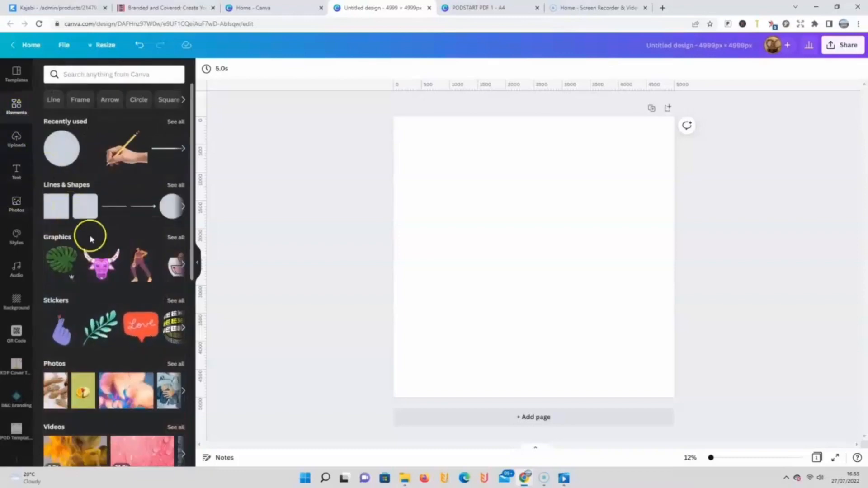
left_click(101, 264)
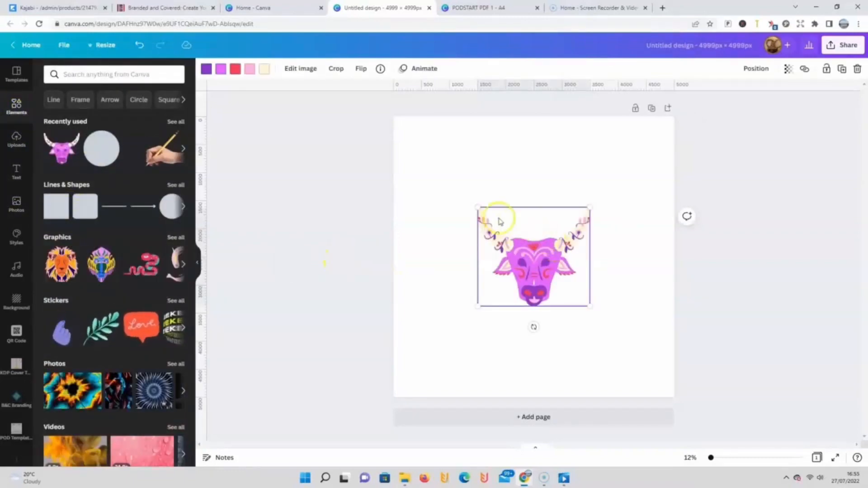
left_click_drag(479, 207, 388, 196)
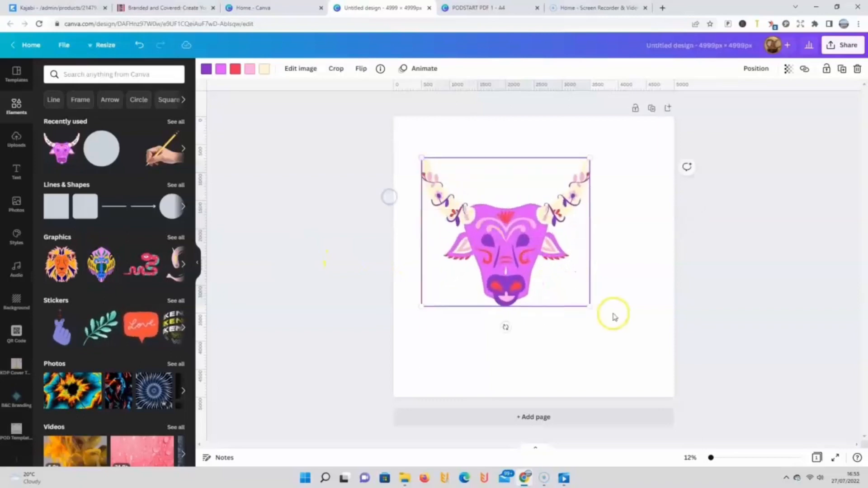
left_click_drag(589, 306, 711, 352)
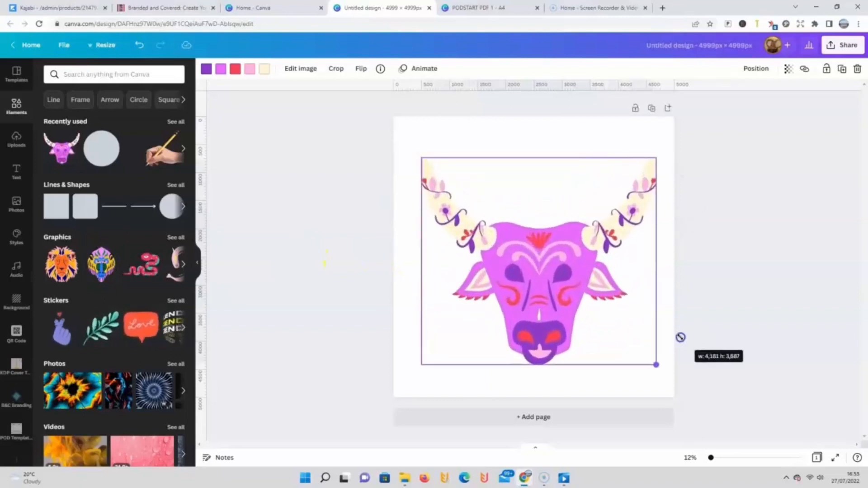
Step: Recolour the bull graphic's red parts to teal and its pink parts to orange from the B&C brand palette
left_click(235, 69)
left_click(104, 206)
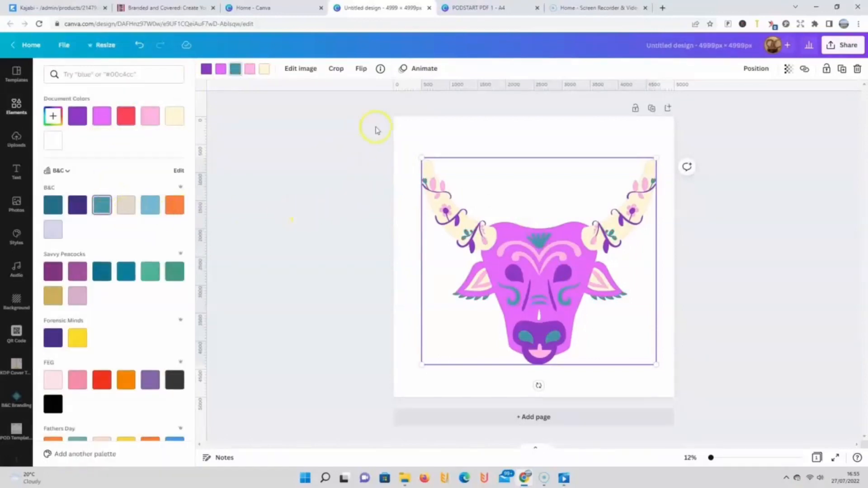
left_click(249, 69)
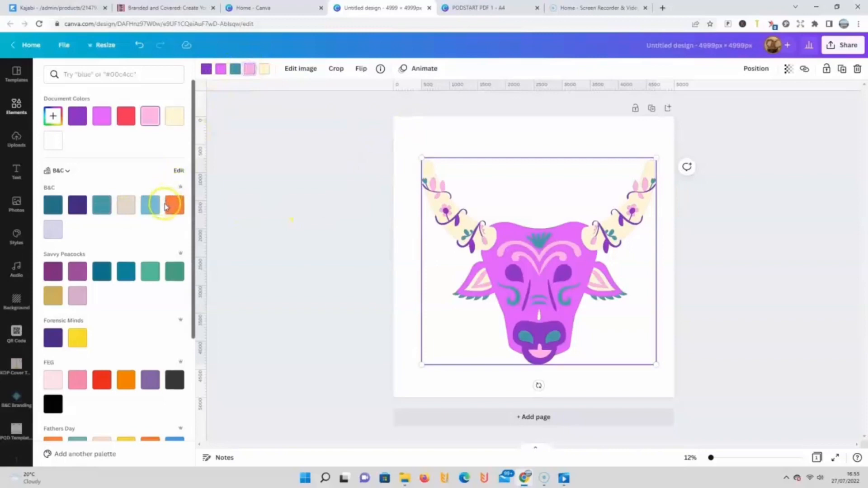
left_click(174, 206)
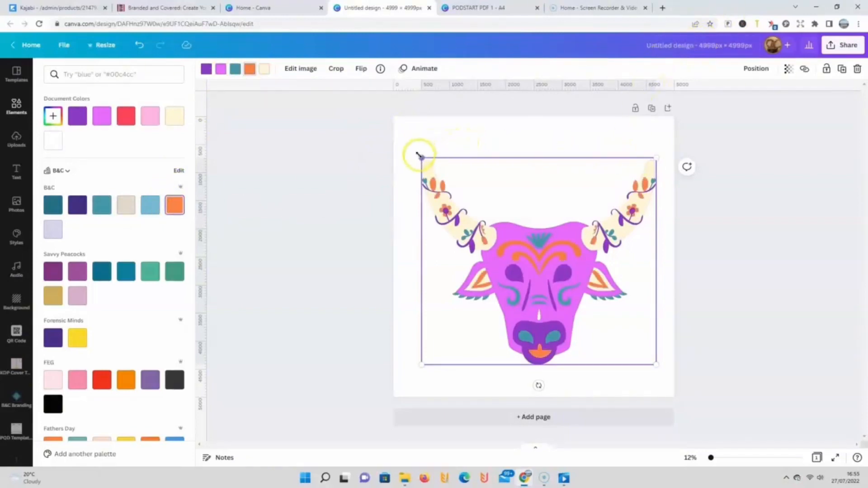
Step: Enlarge the bull graphic to nearly the full page width and center it on the page both horizontally and vertically
left_click_drag(417, 154, 397, 137)
left_click(657, 136)
left_click_drag(657, 136, 681, 135)
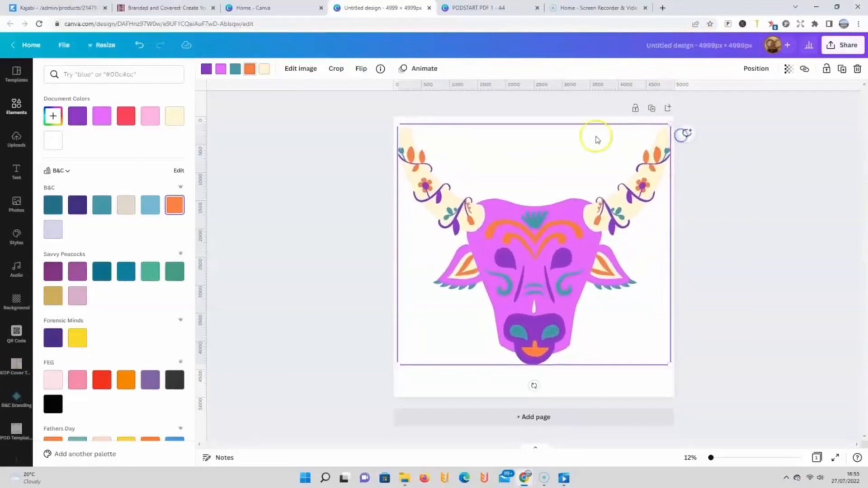
left_click(757, 70)
left_click(700, 151)
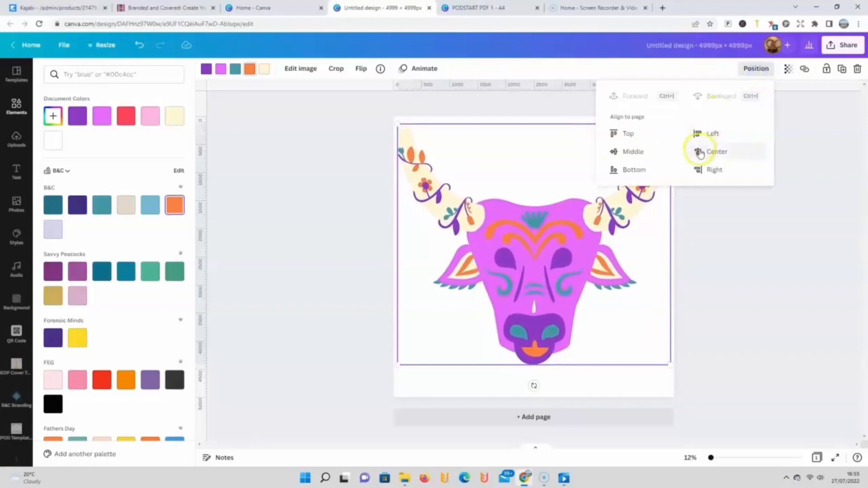
left_click(646, 154)
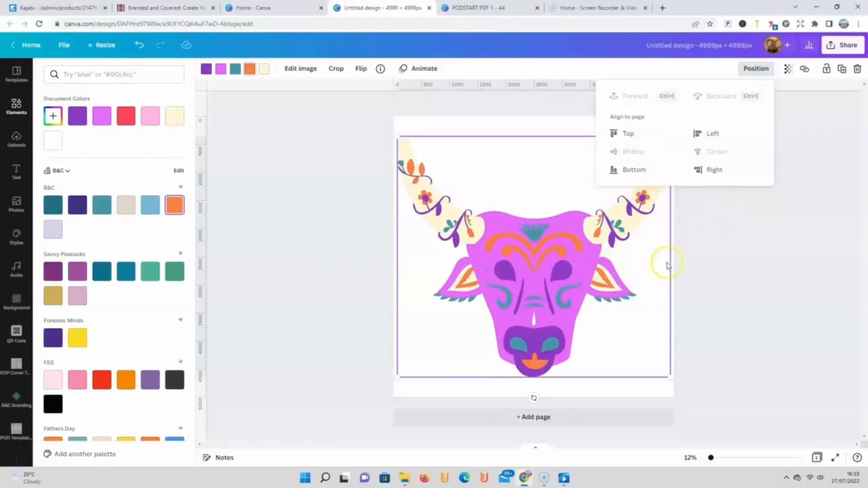
left_click_drag(552, 246, 555, 245)
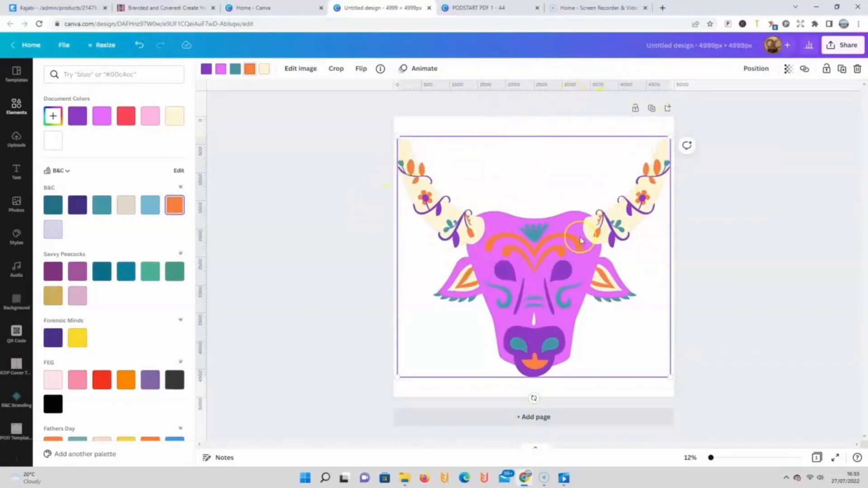
left_click_drag(520, 249, 524, 251)
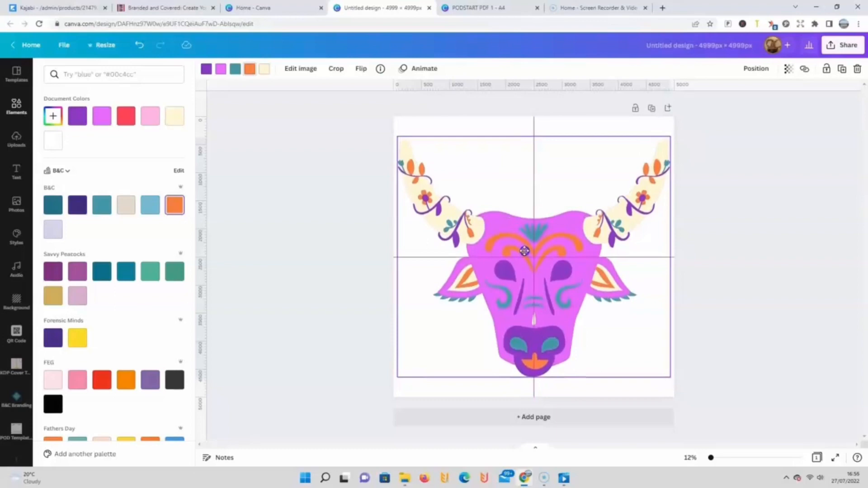
left_click_drag(524, 251, 525, 251)
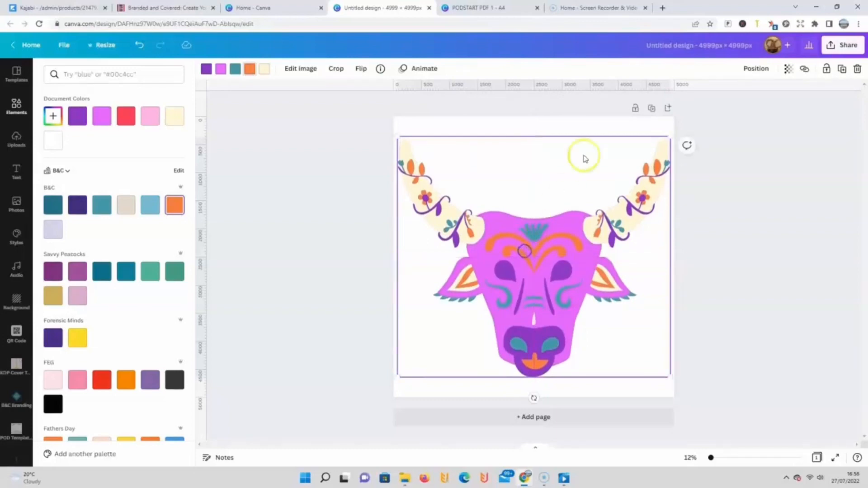
Step: Rename the untitled design as "Cow"
left_click(842, 52)
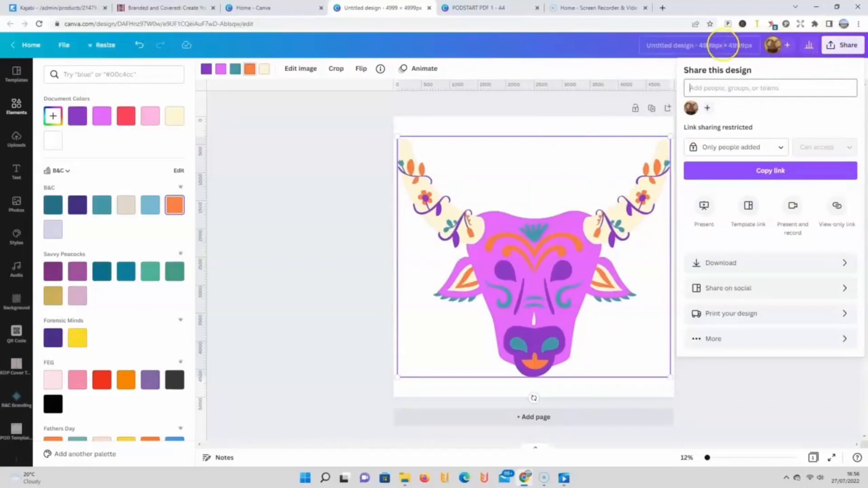
left_click(723, 45)
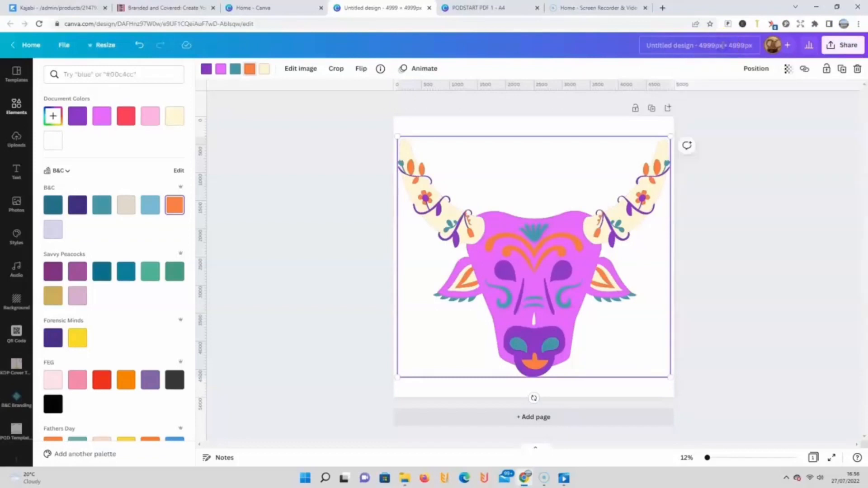
left_click(723, 45)
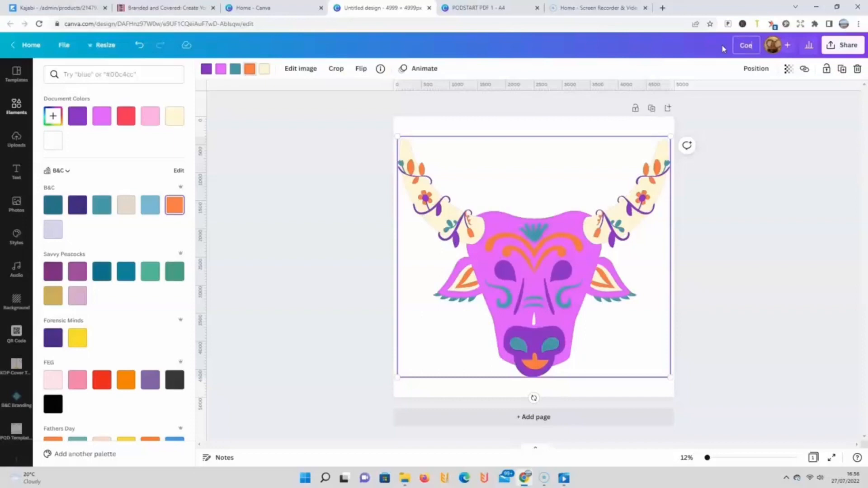
left_click(797, 121)
Step: Download the design as a PNG with a transparent background and close the image viewer that opens
left_click(724, 269)
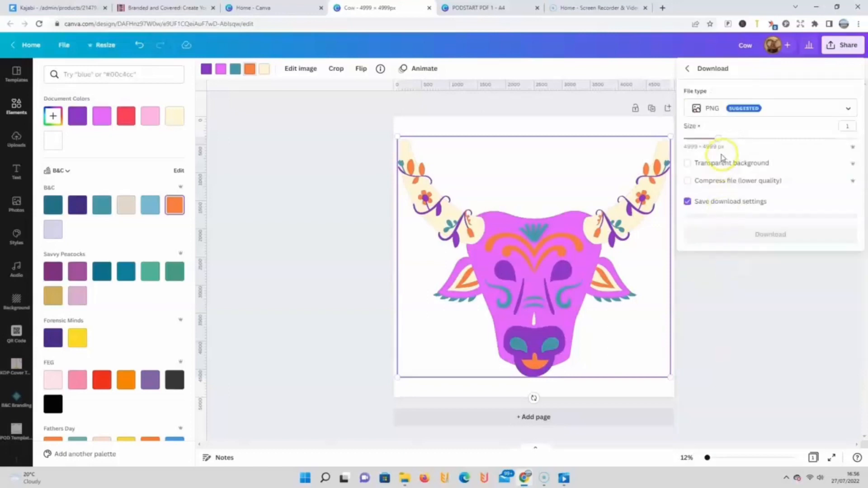
left_click(688, 163)
left_click(697, 231)
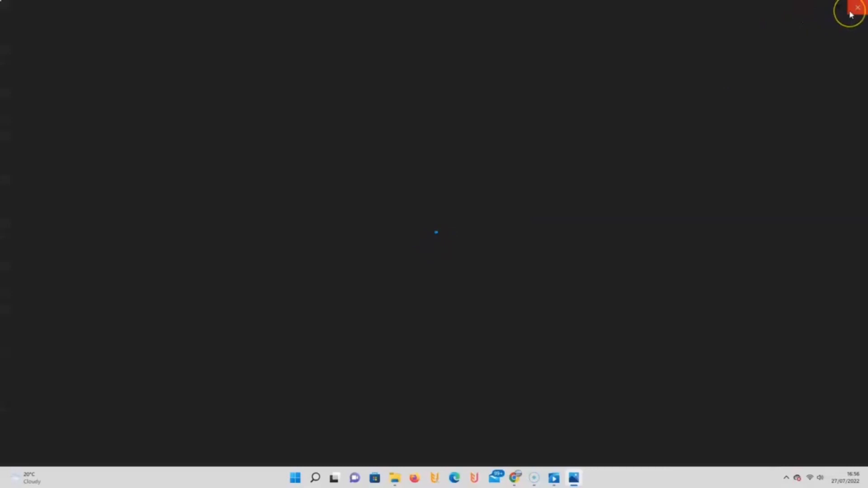
left_click(859, 6)
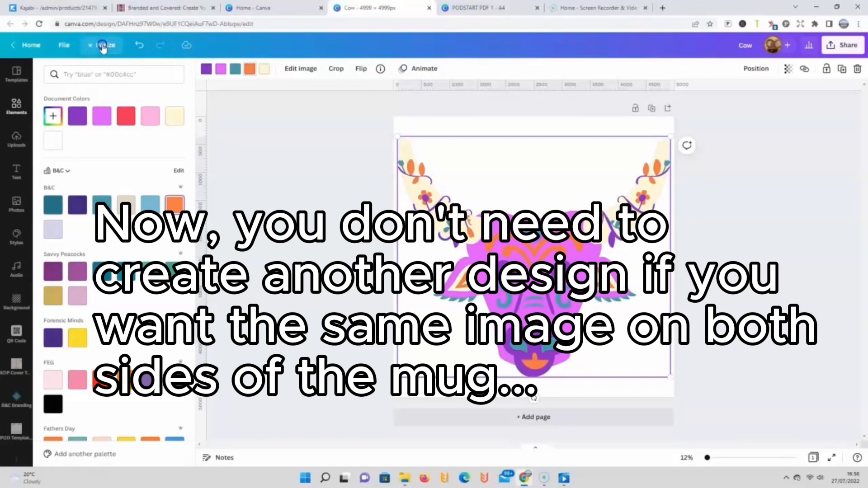
Step: Create a resized copy of the bull design at 2700 × 1120 px
left_click(103, 47)
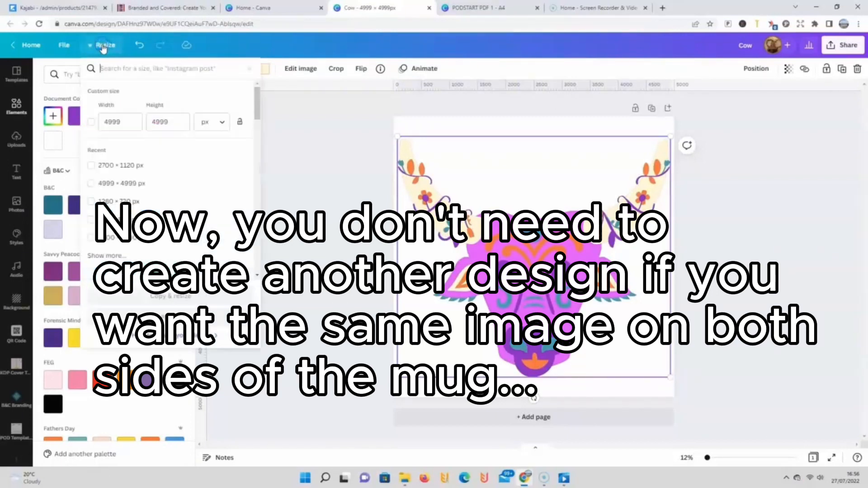
left_click(109, 116)
left_click_drag(127, 127, 100, 125)
type("2700")
left_click(163, 121)
left_click_drag(174, 122, 145, 126)
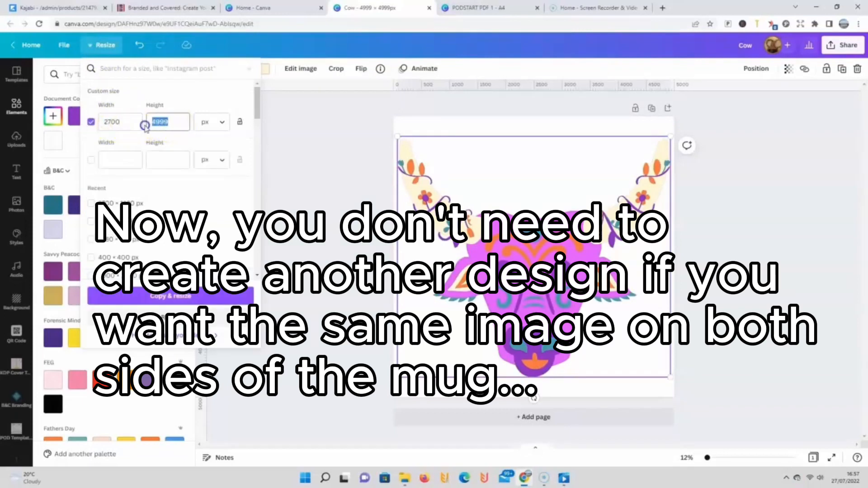
type("1120")
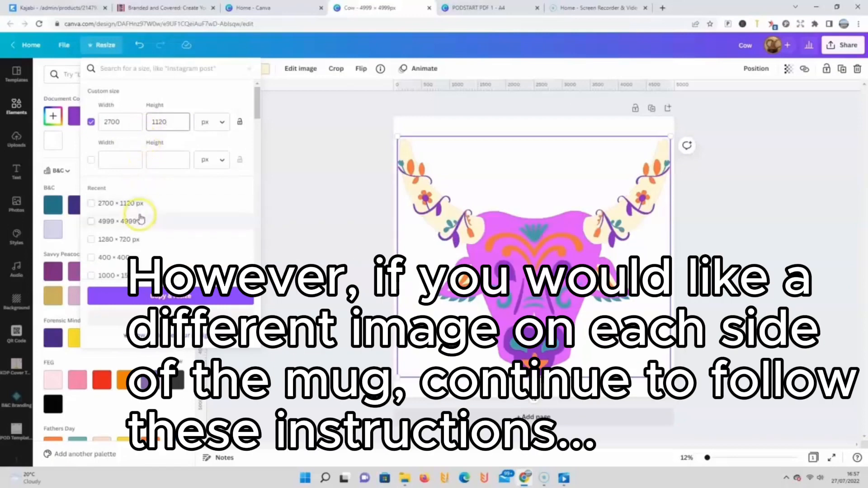
left_click(176, 297)
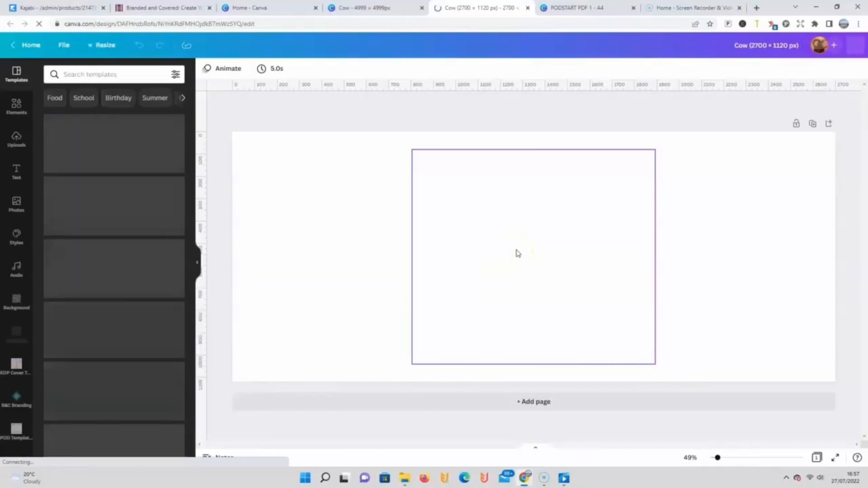
Step: Move the bull graphic to the left half of the page and place a duplicate level with it on the right half
left_click(492, 254)
left_click_drag(493, 254, 357, 251)
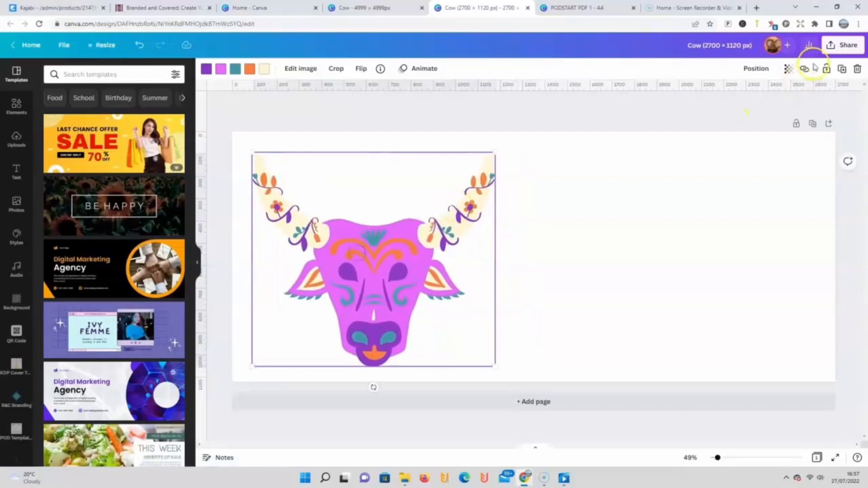
left_click(844, 70)
left_click_drag(372, 261, 673, 252)
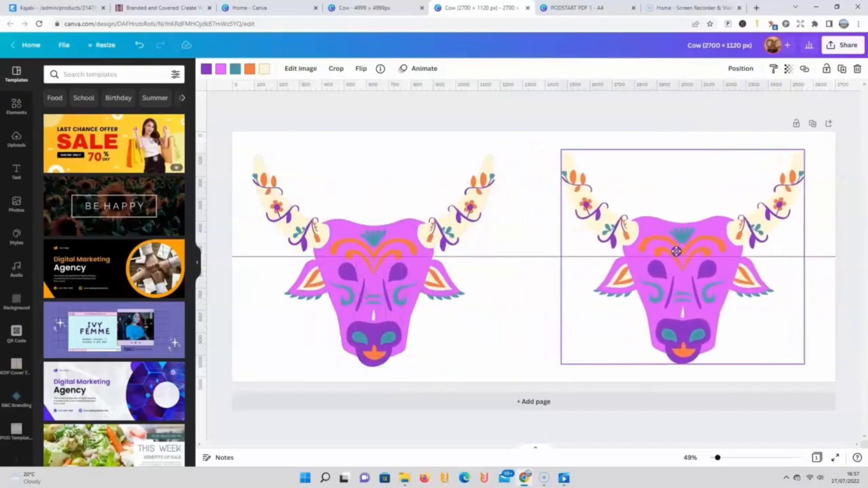
left_click_drag(675, 251, 679, 255)
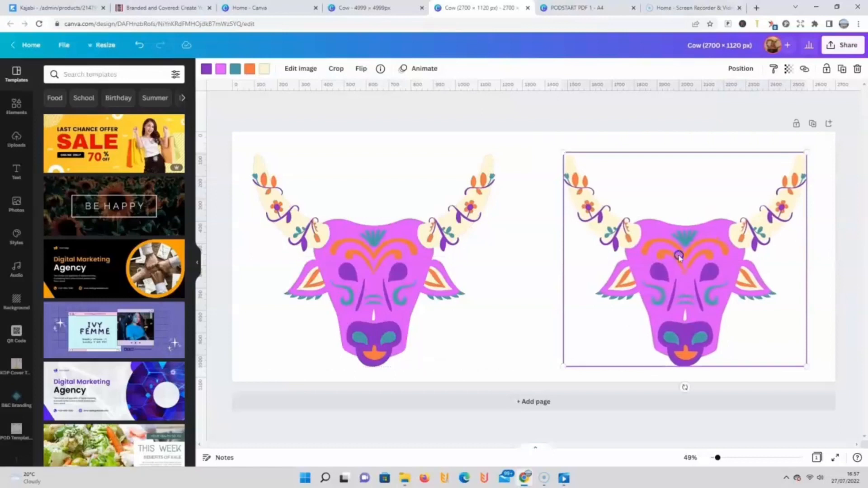
left_click(509, 253)
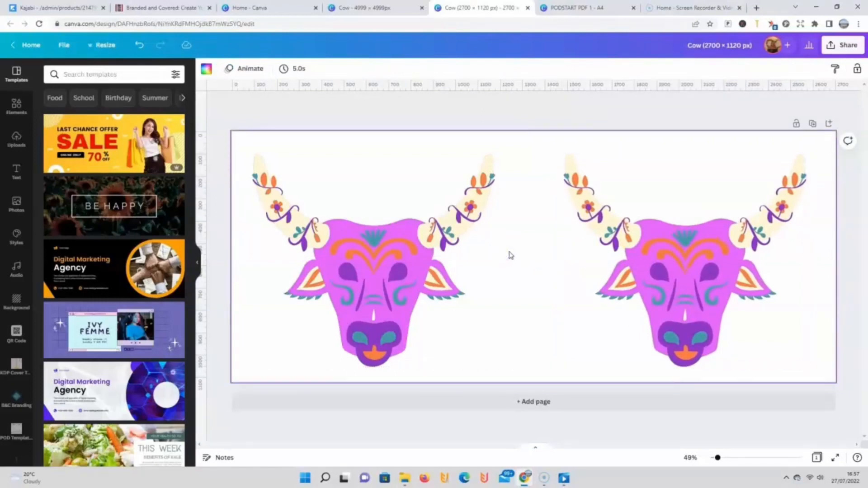
Step: Add "mug" to the end of the design's title and download the design as a PNG with a transparent background
left_click(742, 48)
type("mug")
left_click(843, 45)
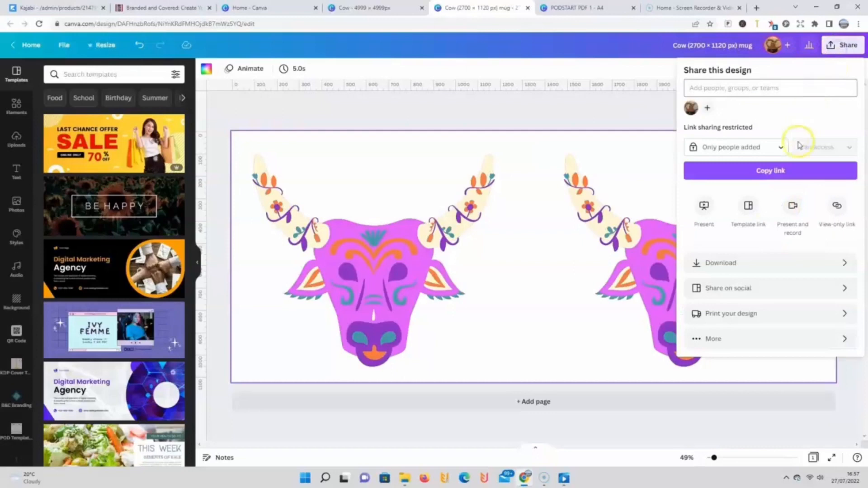
left_click(711, 261)
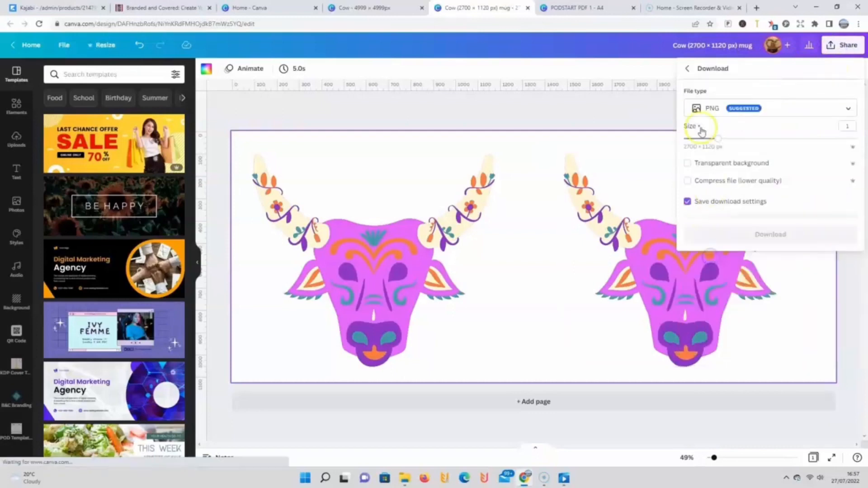
left_click(688, 165)
left_click(715, 231)
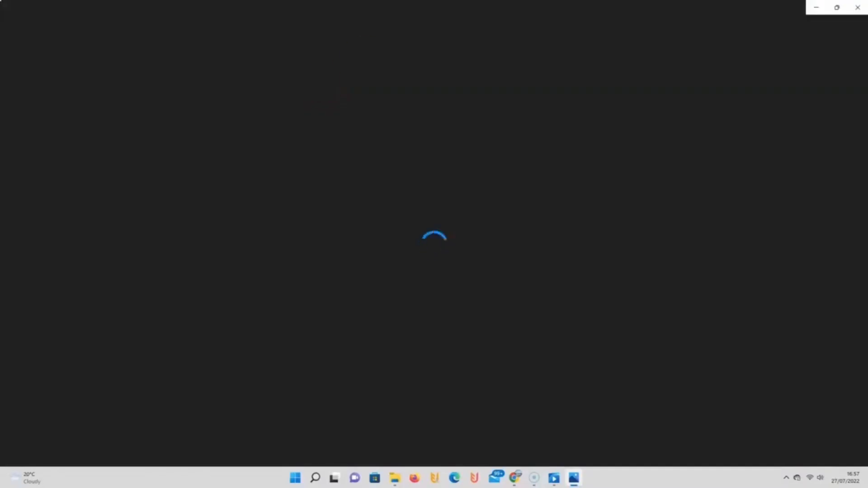
left_click(858, 8)
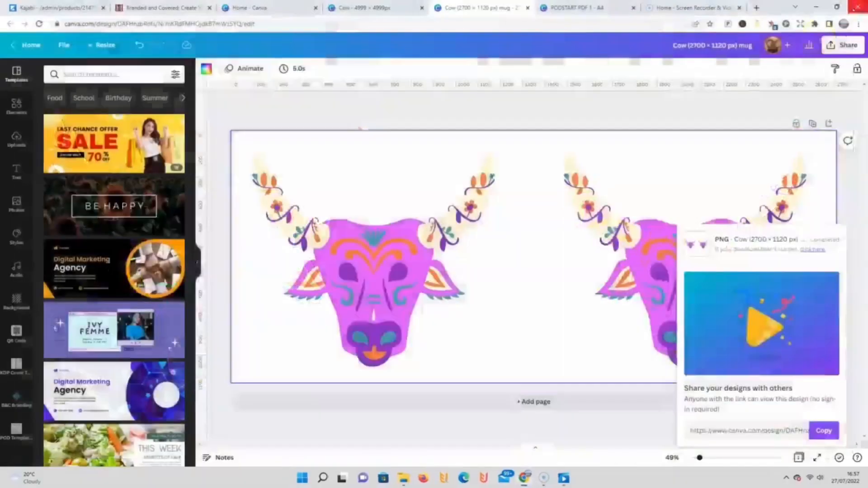
left_click(668, 239)
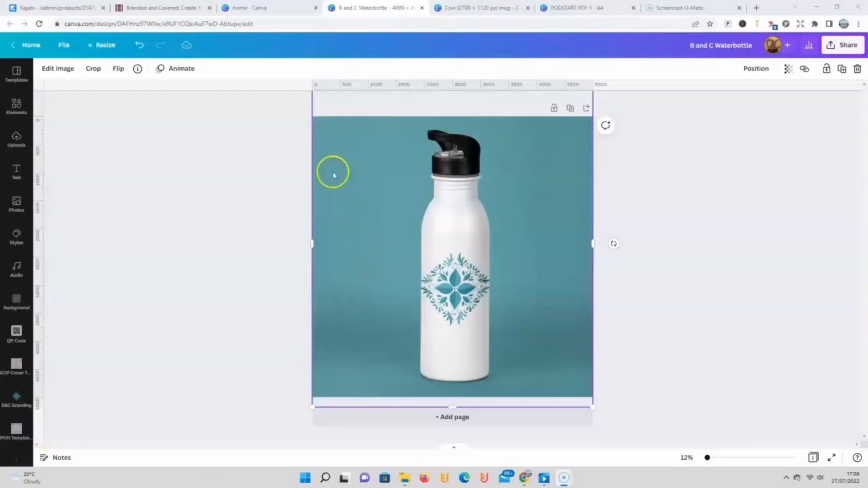
Step: Remove the background from the water bottle photo with the Background Remover
left_click(58, 72)
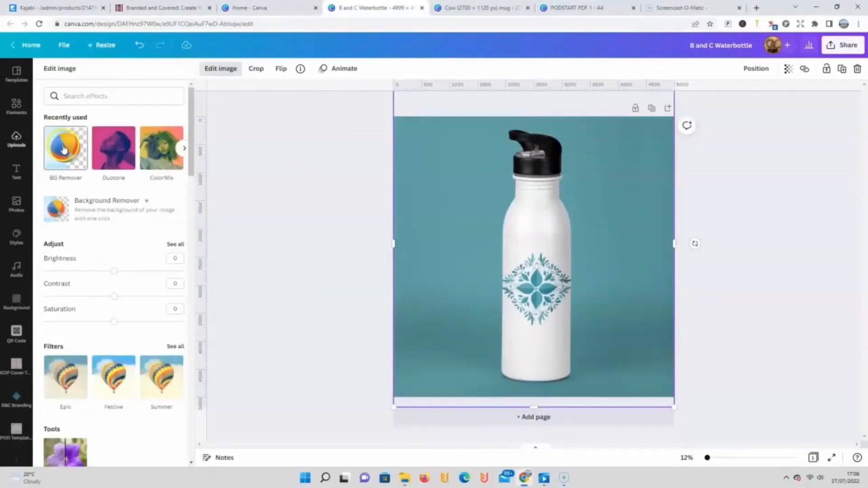
left_click(64, 149)
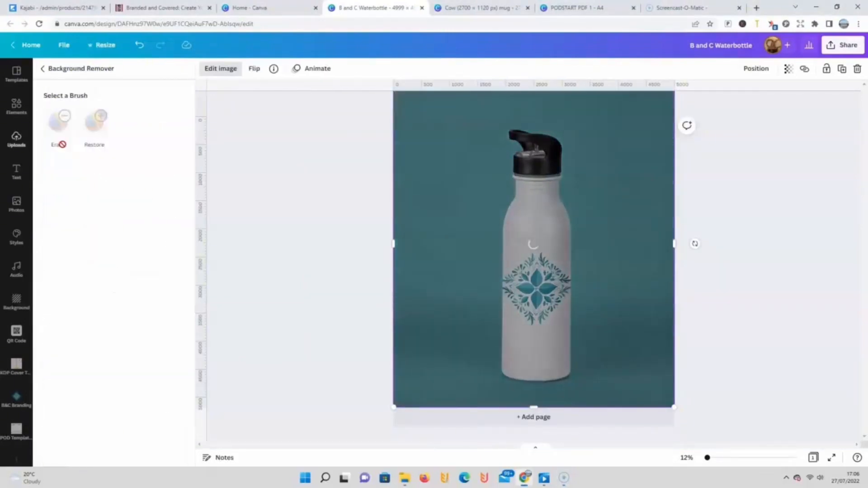
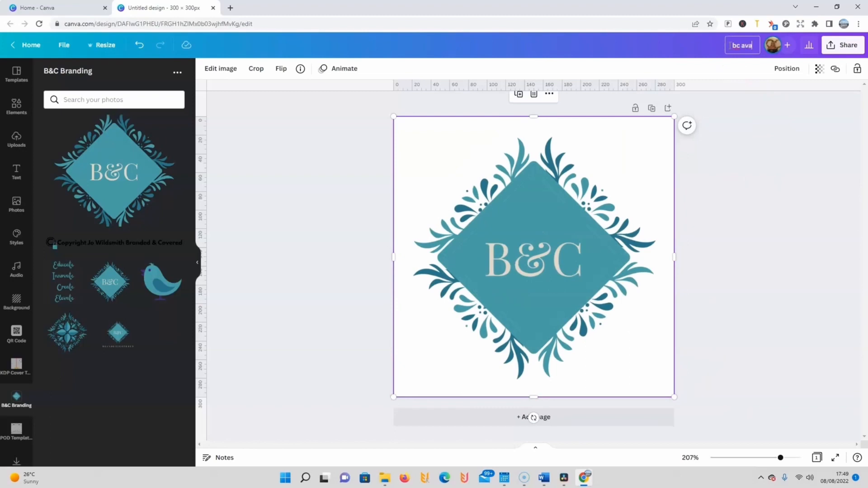
Step: Complete the logo design's title as "bc avatar" and download the design as a JPG
type("r")
left_click(843, 44)
left_click(756, 262)
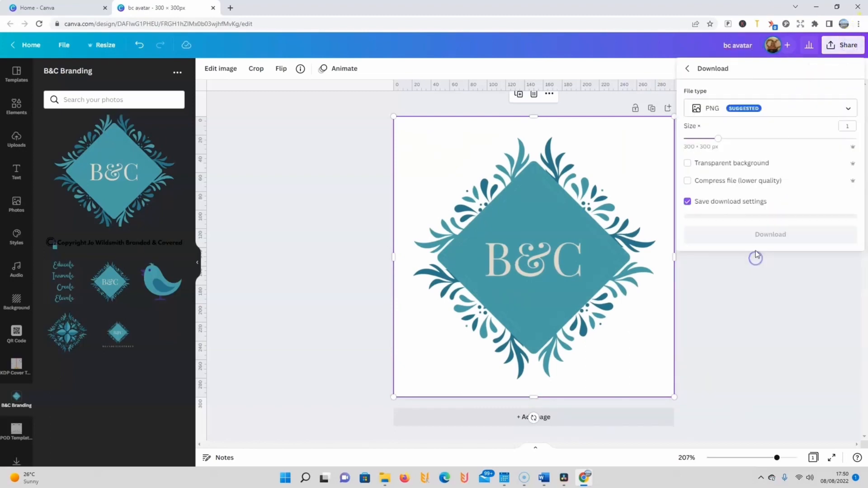
left_click(722, 111)
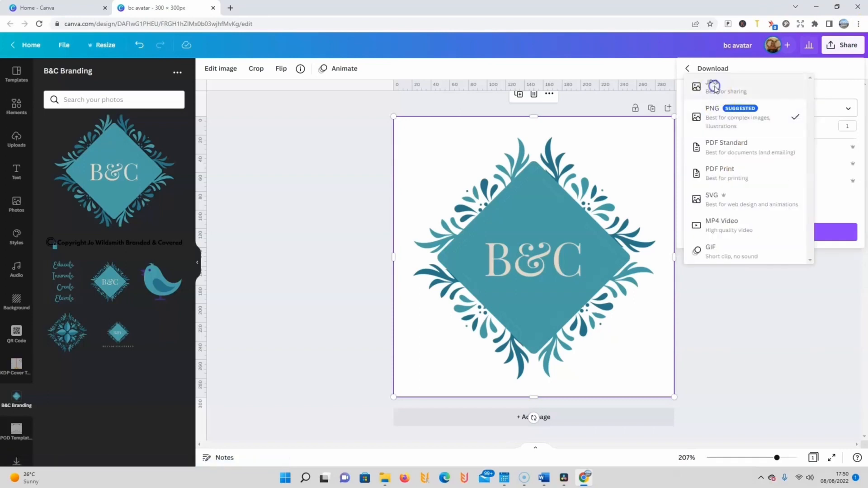
left_click(713, 88)
left_click(725, 231)
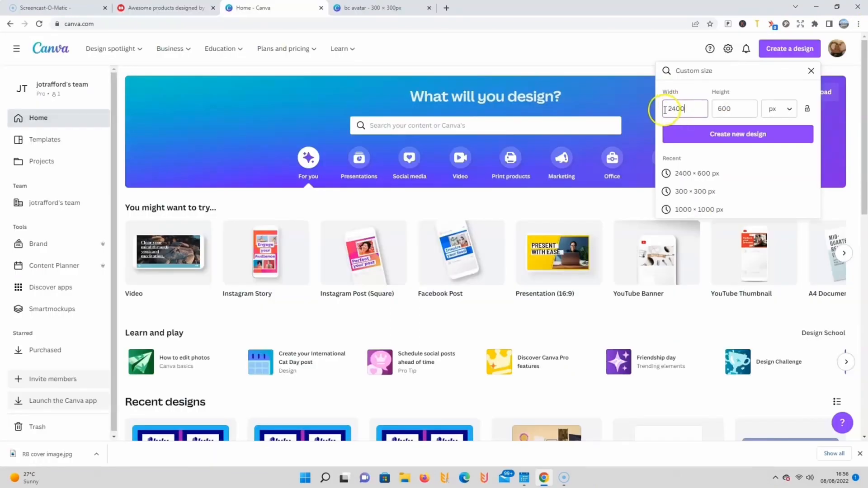
Step: Create a new custom-size design 2400 px wide and 600 px high
left_click(733, 108)
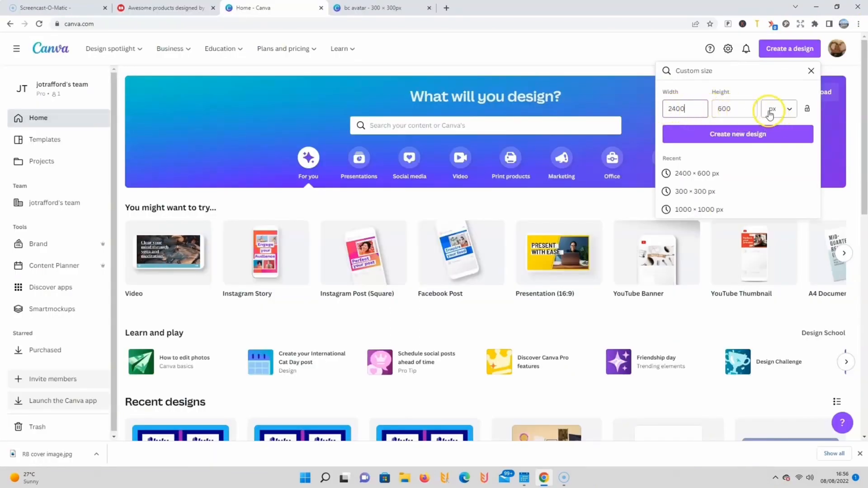
left_click(758, 137)
left_click(758, 137)
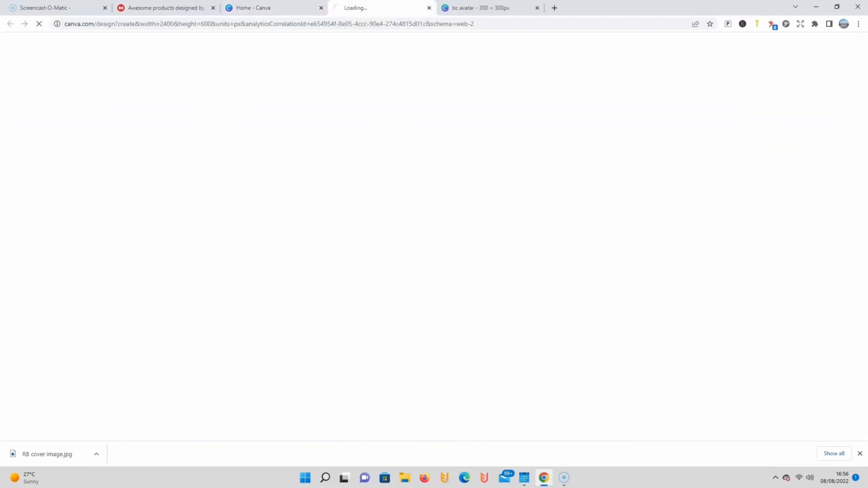
Step: Fill the blank page's background with the beige colour from the B&C palette
left_click_drag(194, 213, 206, 324)
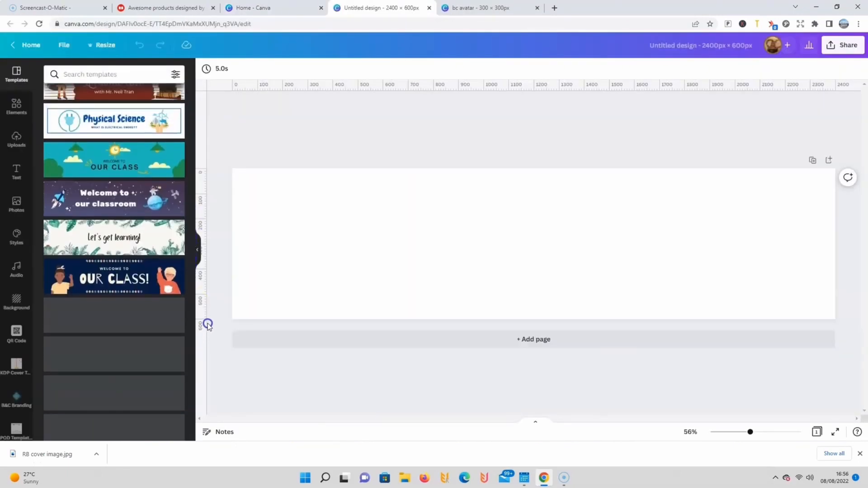
left_click(444, 251)
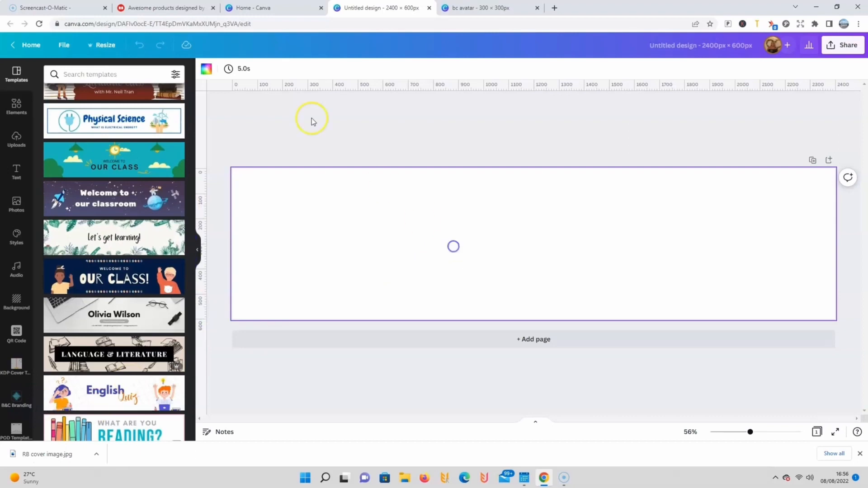
left_click(207, 69)
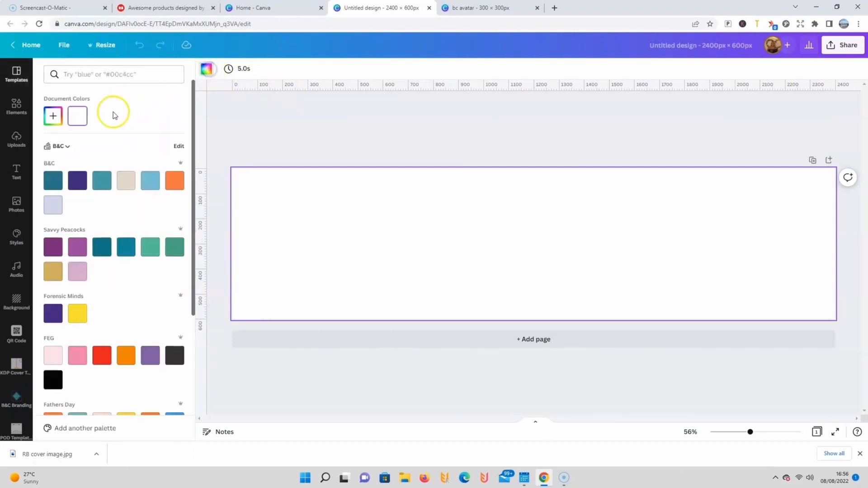
left_click(127, 181)
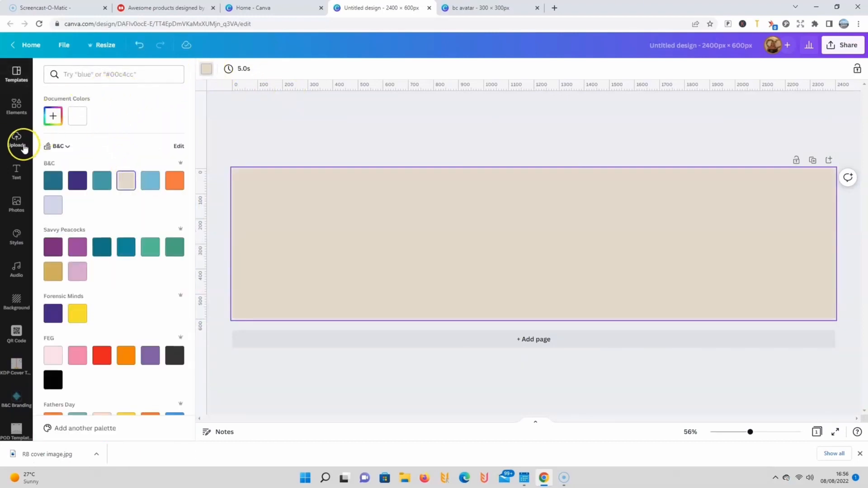
Step: Place the B&C diamond logo at the page centre with four floral branding motifs spread on either side
left_click(14, 398)
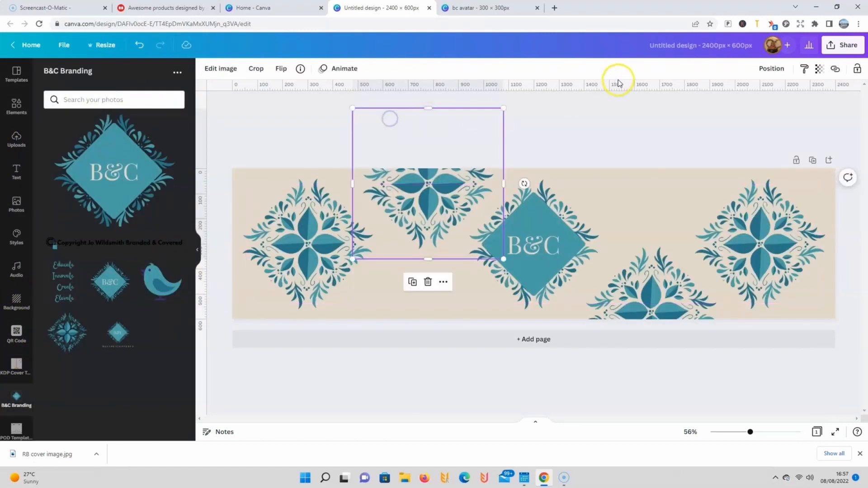
left_click(632, 199)
Step: Title the cover design "RB Cover" and download it as a JPG
left_click(668, 46)
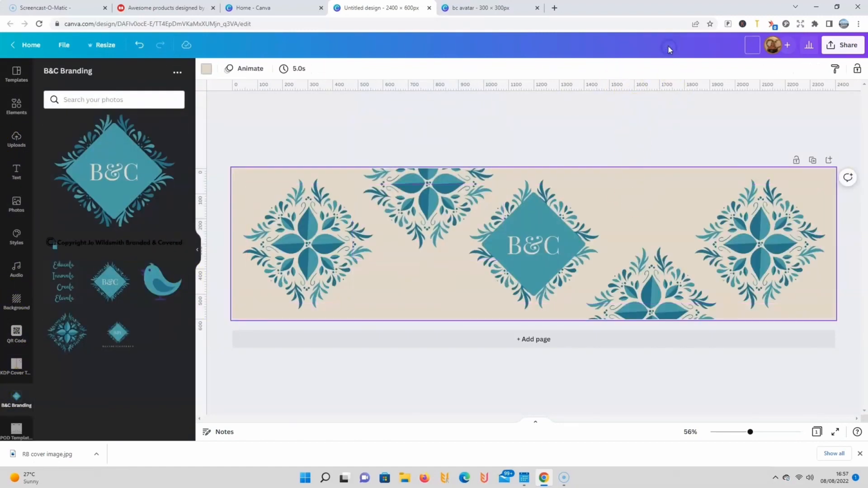
type("RB Cover")
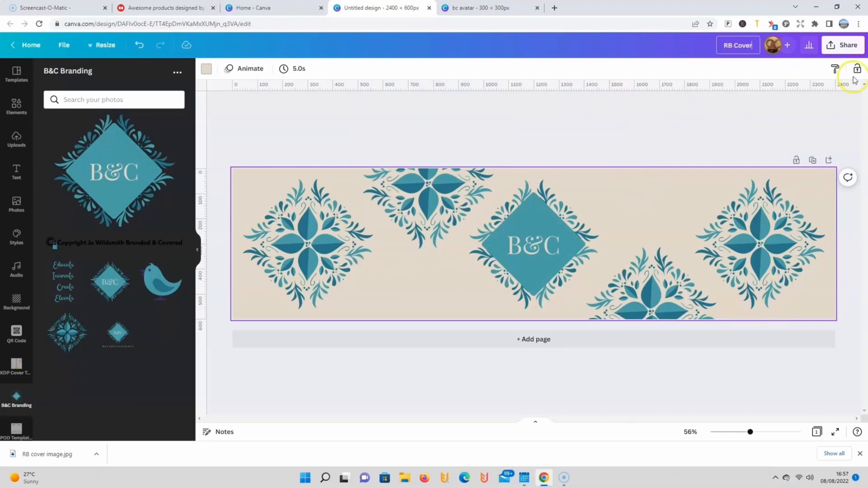
left_click(842, 46)
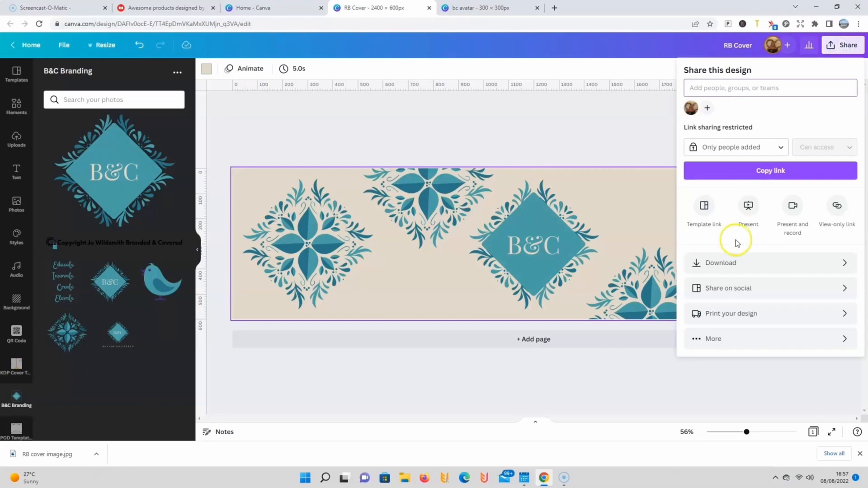
left_click(737, 261)
left_click(711, 113)
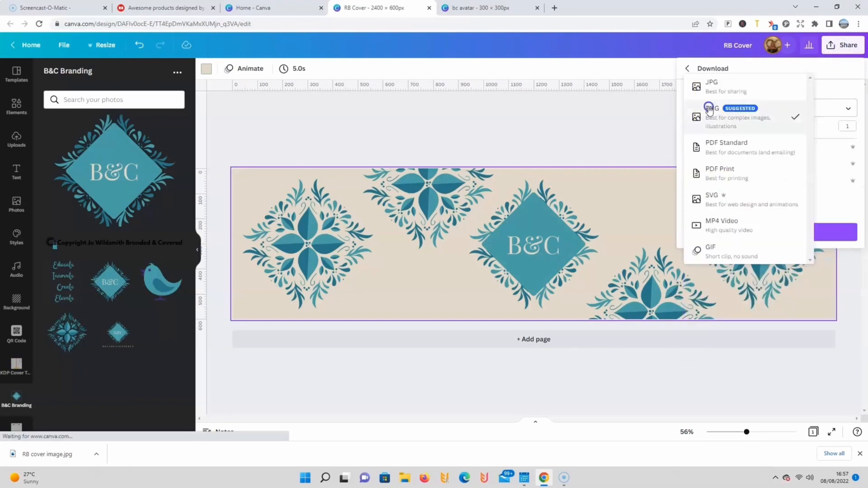
left_click(719, 90)
left_click(725, 233)
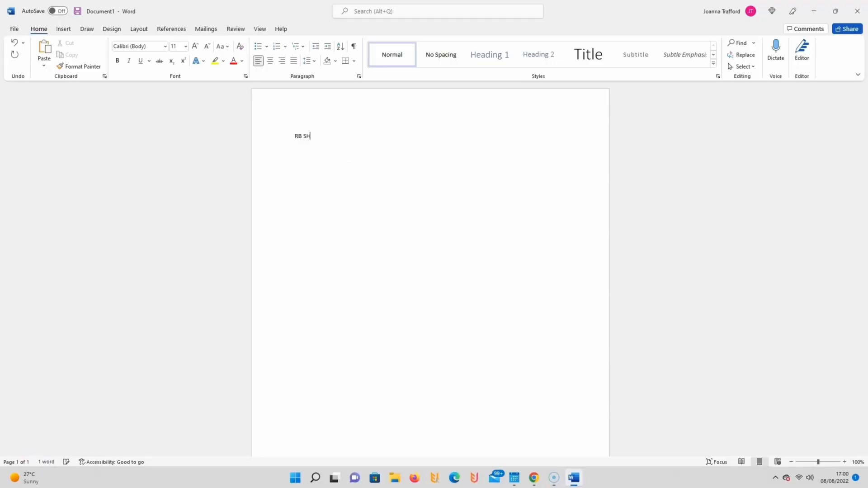
Step: In a Word document, write the heading "RB Shop Names:" followed by the entries "1 Wildybird" and "2 BandC"
type("op")
key("BackSpace")
key("BackSpace")
key("Return")
type("1 ")
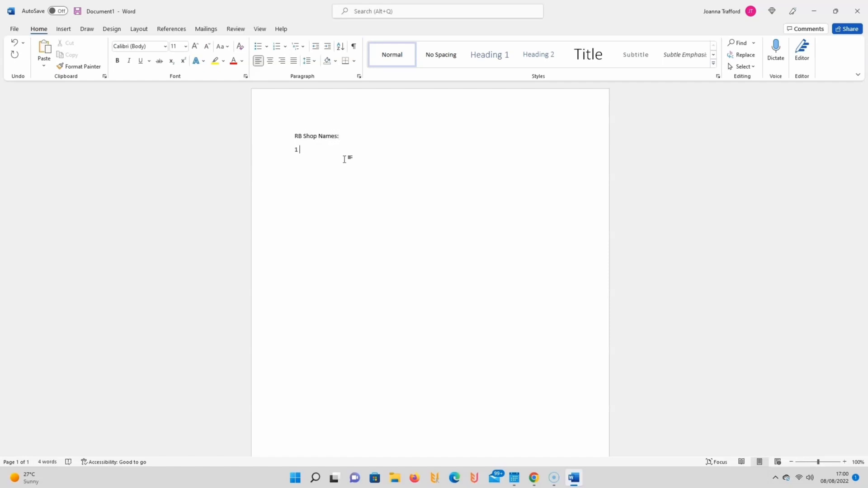
type("Wil")
type("dybird 2")
type(" B")
type("andC")
Step: Add the entries "3 BrandedCov" and "4 WildBC" to the shop name list
key("Return")
type("3 Brand")
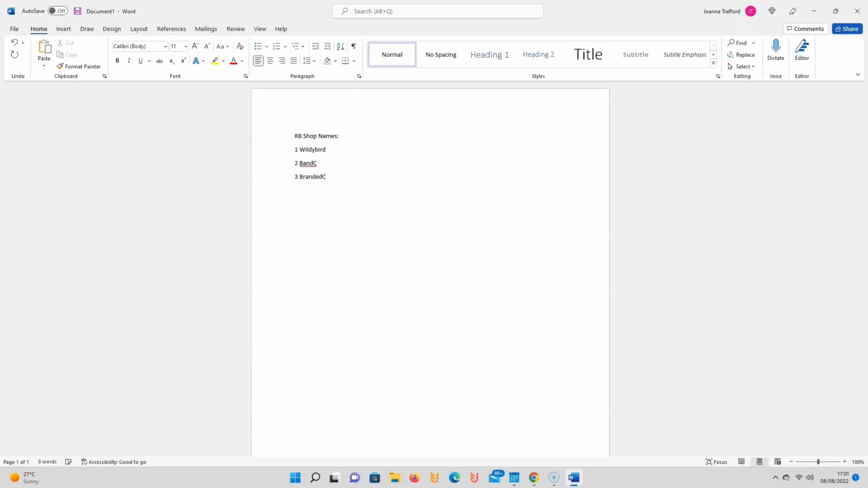
key("Return")
type("4 Wil")
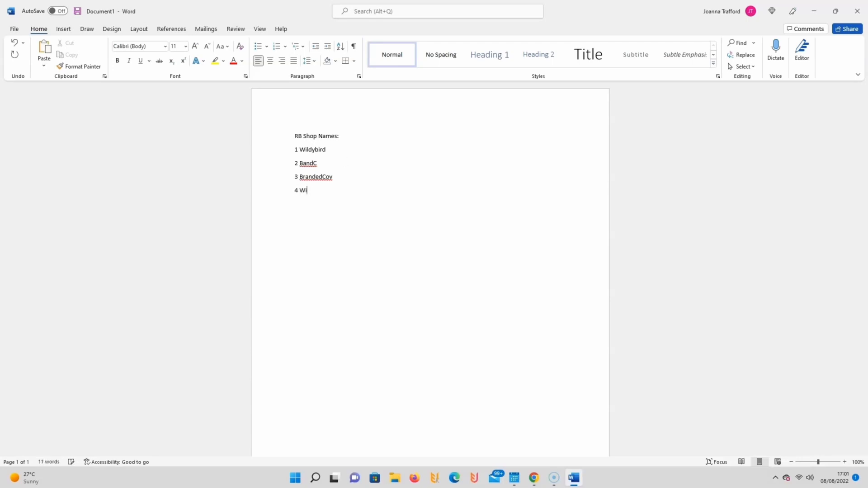
type("dBC")
key("Return")
Step: Add "5 BrandedWild" to the shop name list and begin a sixth entry with "Bra"
type("5Bran")
key("BackSpace")
key("BackSpace")
key("BackSpace")
type("re")
type("ndedWi")
type("ld")
key("Return")
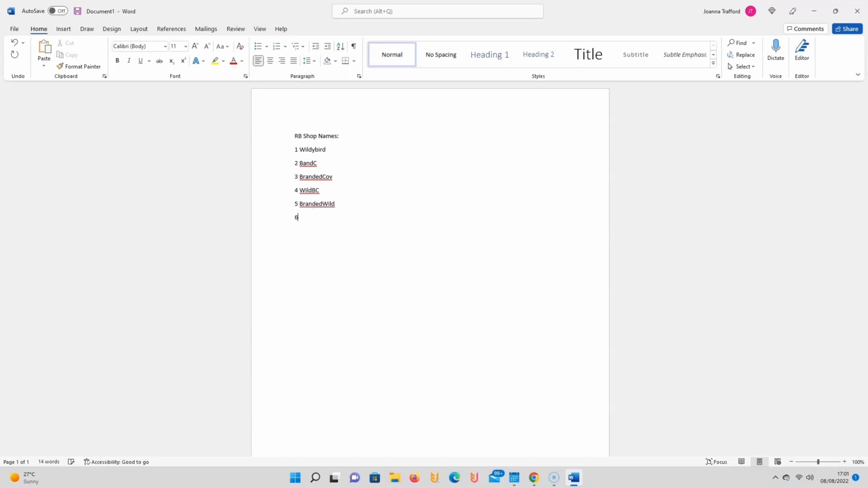
type("6 Bra")
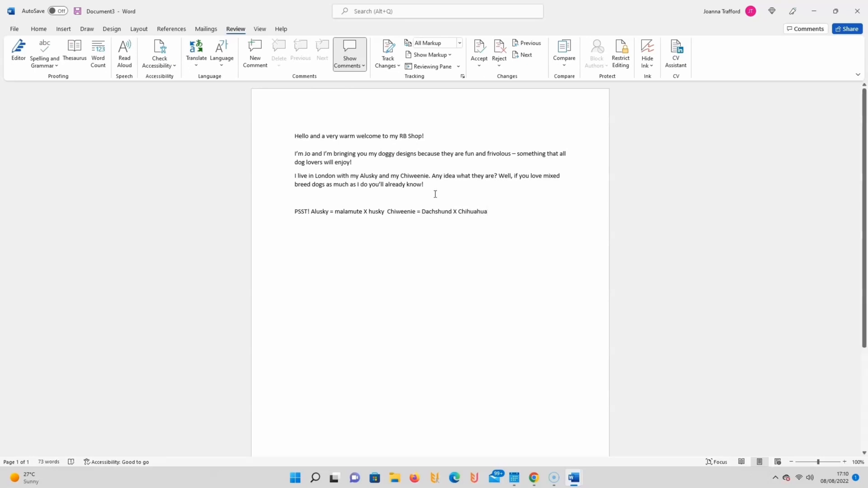
Step: Capitalise "Husky" and "Malamute" in the shop bio's PSST line and check the document's word and character count
double_click(369, 212)
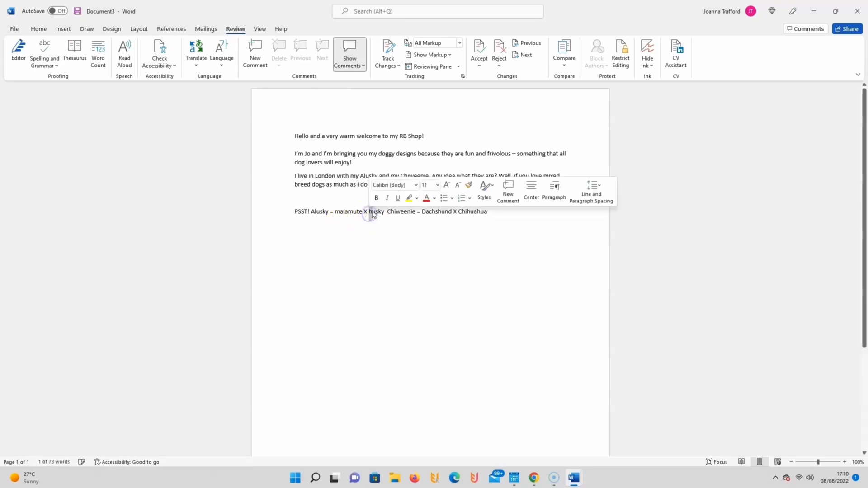
left_click(372, 211)
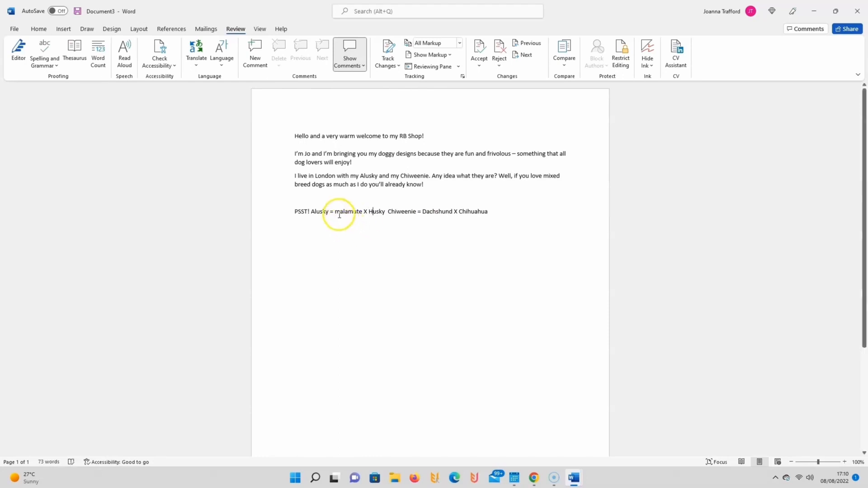
left_click_drag(339, 214, 336, 213)
type("M")
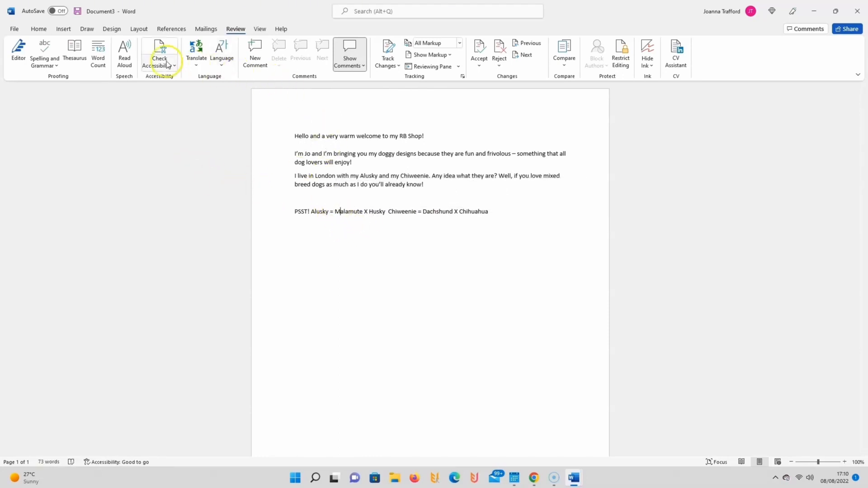
left_click(99, 57)
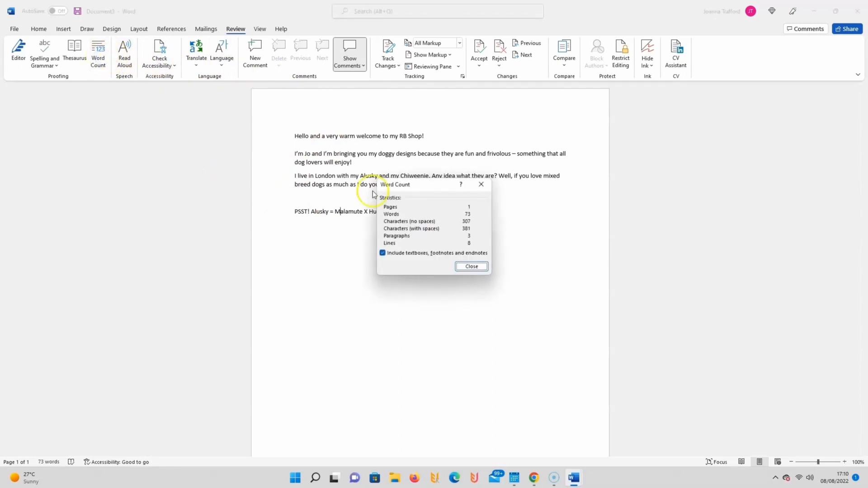
left_click(472, 267)
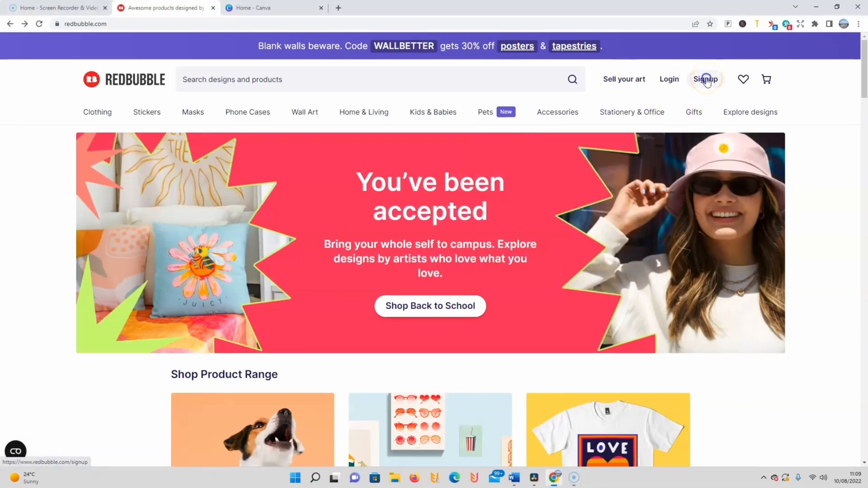
Step: Switch to the Redbubble site in the browser and open its account signup
left_click(706, 80)
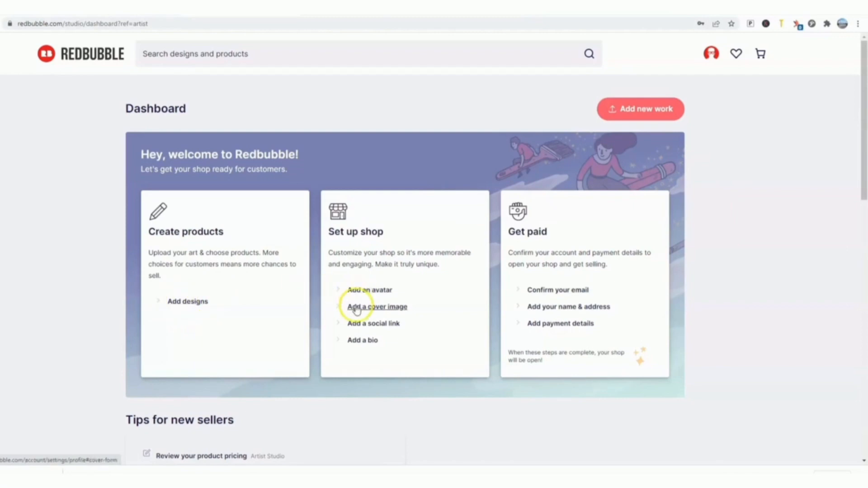
Step: Upload "Wildybird avatar.jpg" as the Redbubble shop's avatar and save the profile settings
left_click(367, 294)
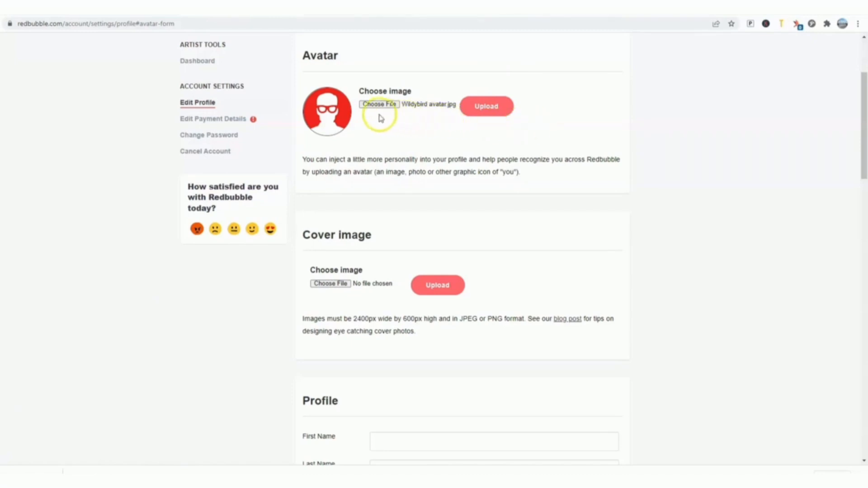
left_click(480, 110)
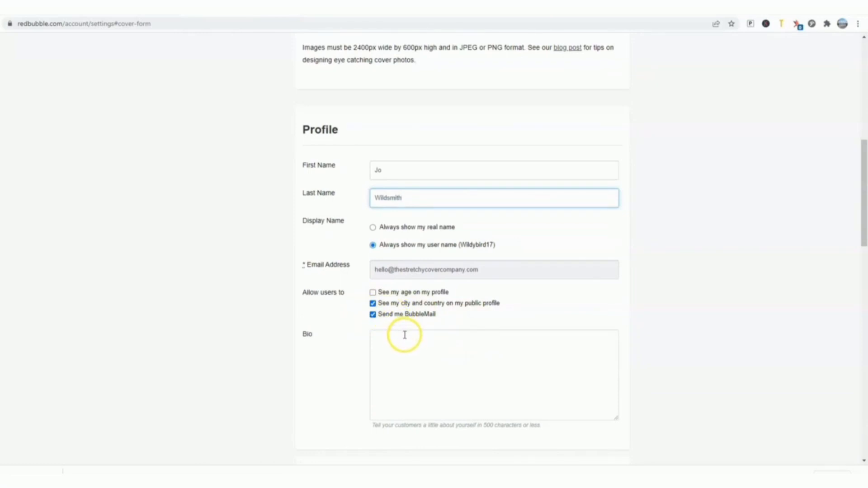
scroll(440, 280, "down", 14)
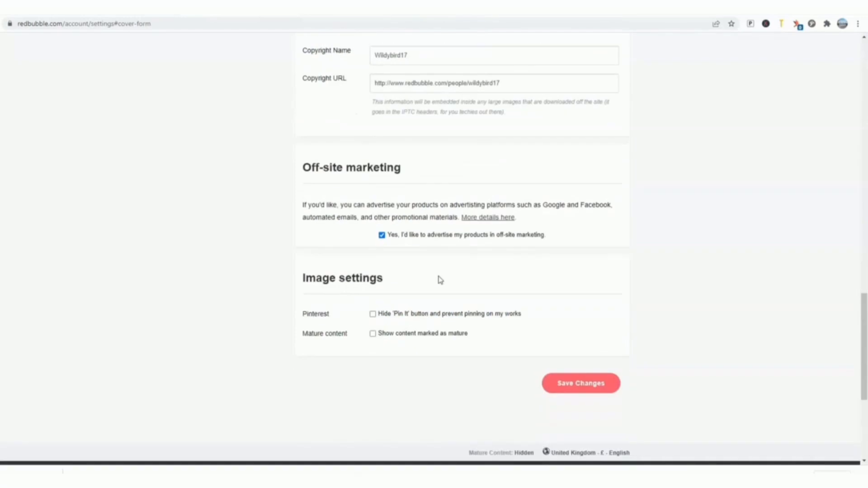
left_click(578, 382)
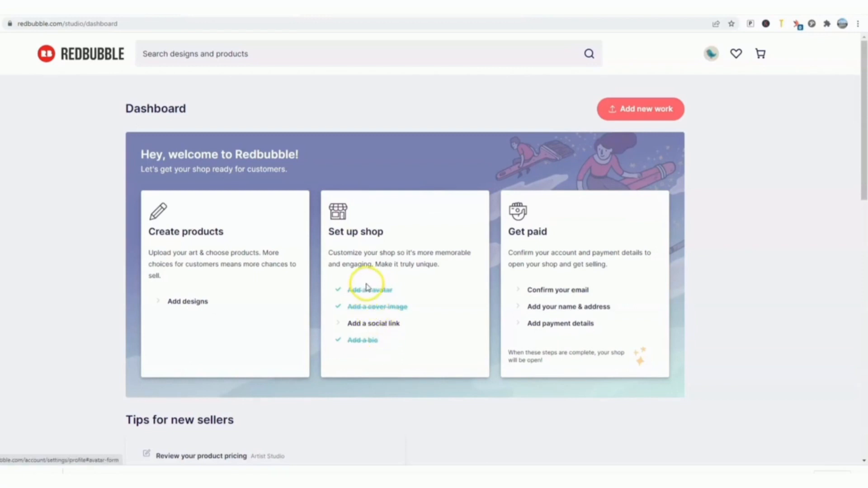
Step: Open the shop's social link settings and review the account fields for other sites
left_click(378, 324)
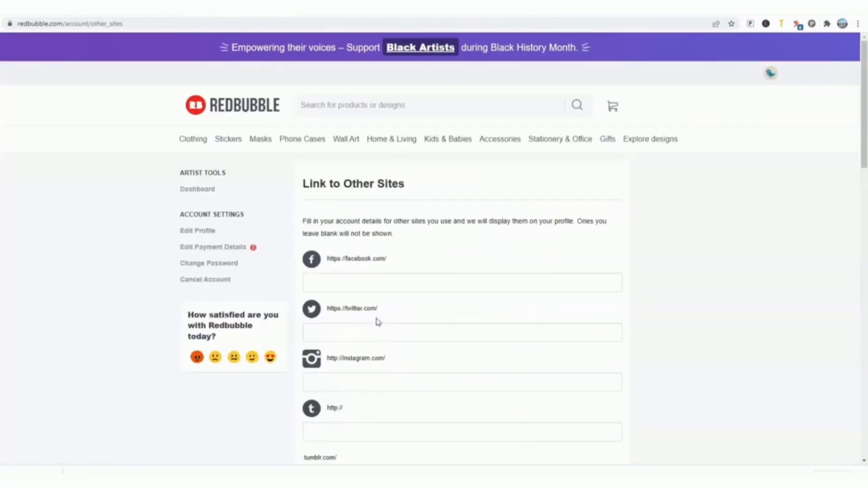
scroll(343, 260, "down", 3)
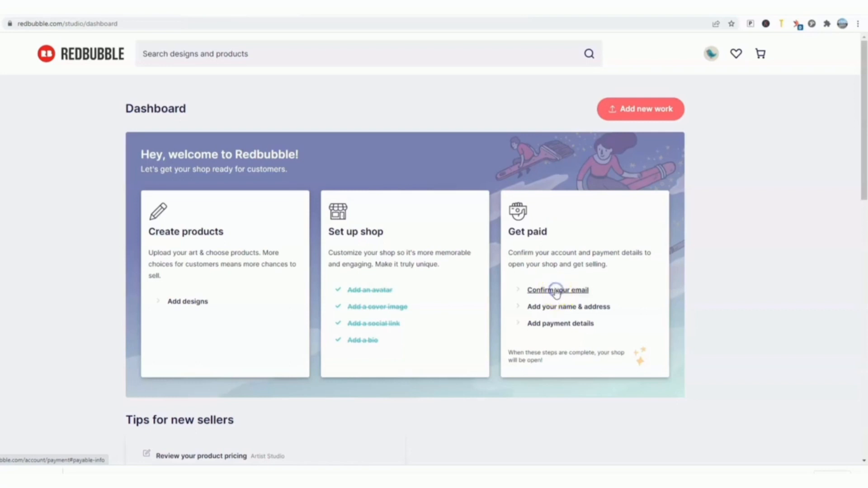
Step: Resend the confirmation email for the account's address from the personal details in the payment settings
left_click(556, 290)
scroll(465, 249, "down", 3)
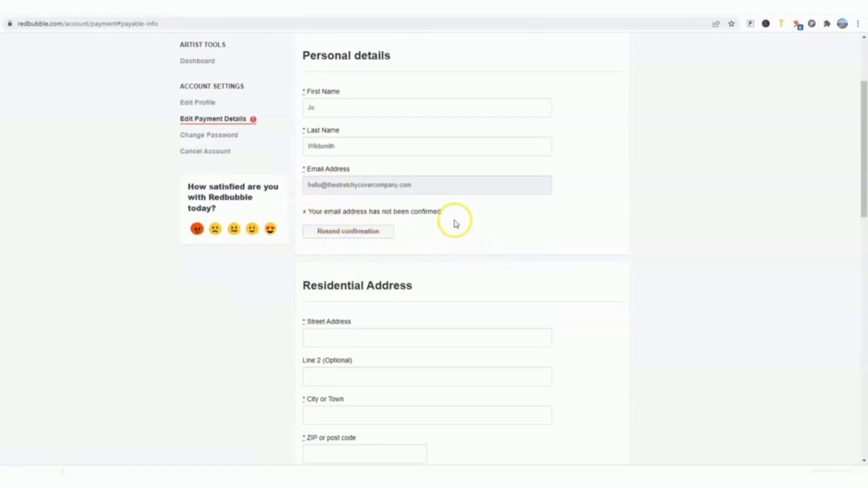
left_click(370, 233)
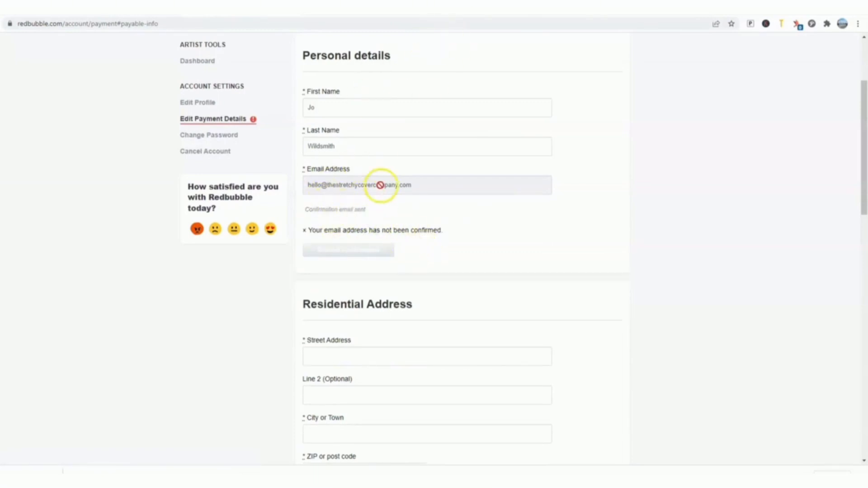
scroll(380, 165, "down", 1)
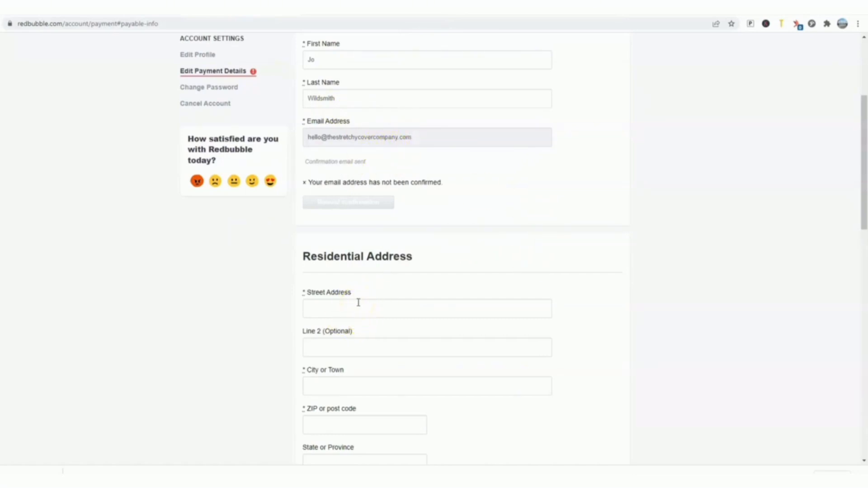
Step: Set the payment currency for shop earnings to Pounds Sterling (GBP) - PayPal or Transfer to UK bank account
scroll(374, 301, "down", 10)
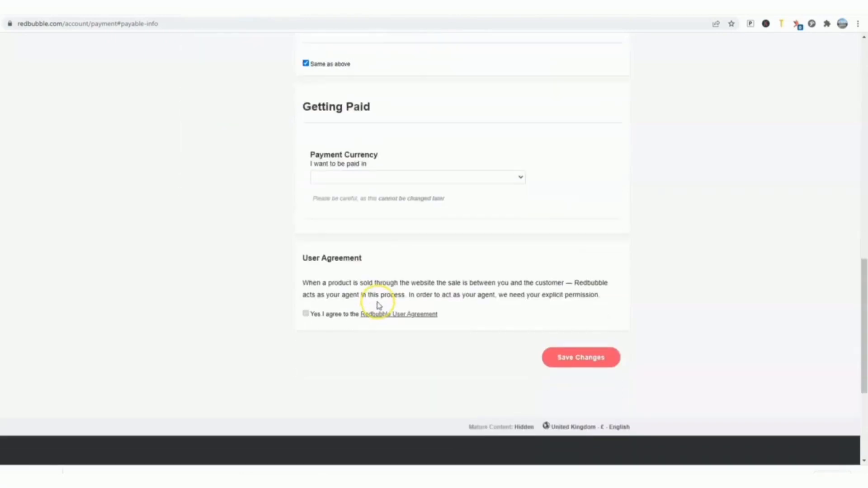
scroll(325, 267, "down", 4)
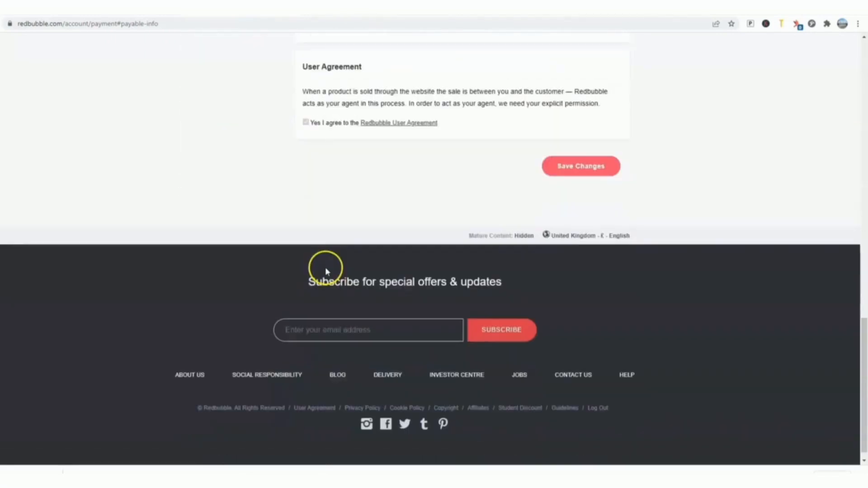
scroll(326, 268, "up", 5)
scroll(357, 271, "up", 1)
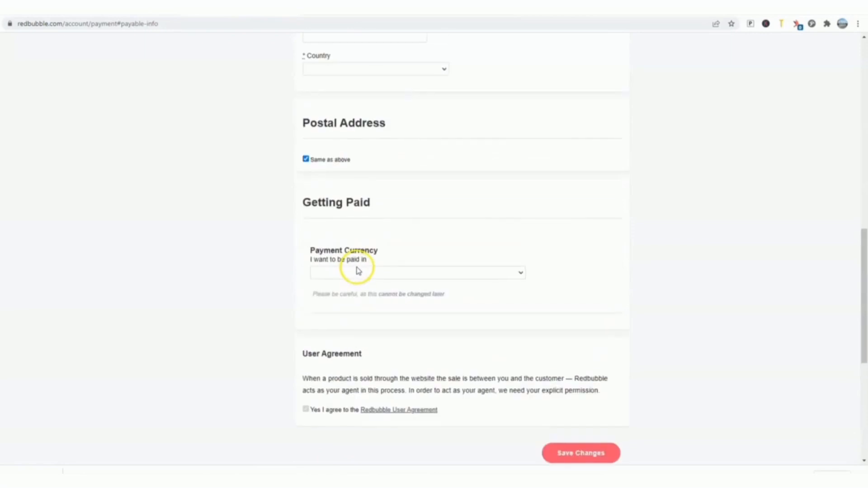
scroll(452, 147, "up", 2)
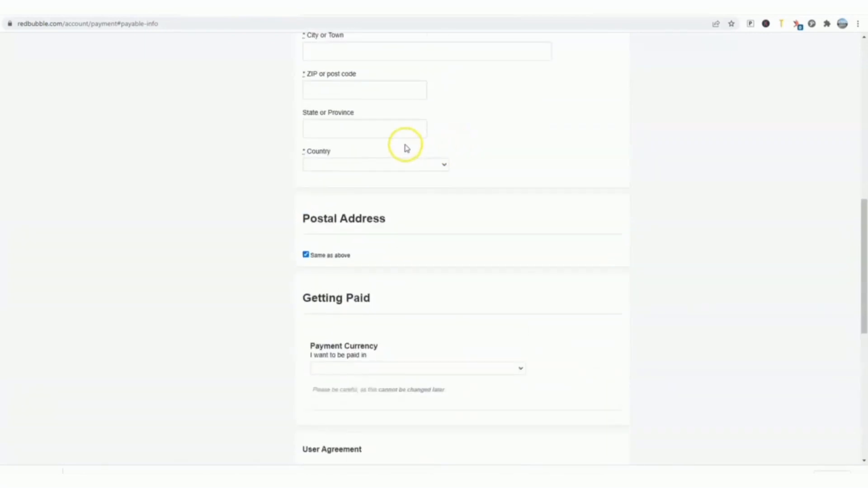
scroll(343, 217, "down", 1)
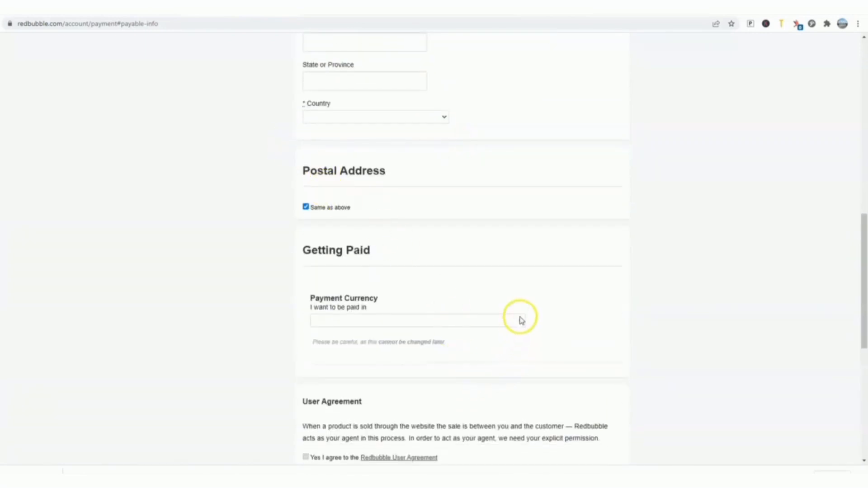
left_click(520, 320)
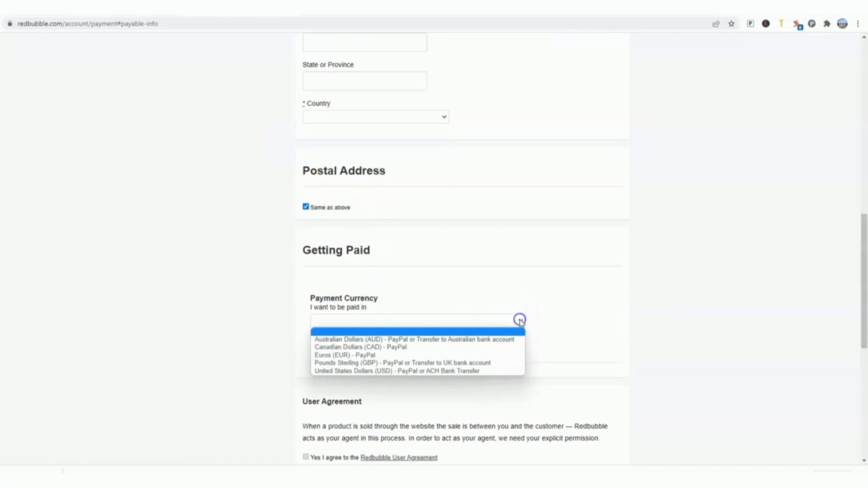
left_click(369, 363)
Step: Try the verified PayPal deposit option, switch the payout method to a UK bank account deposit, and review its required fields
scroll(431, 323, "down", 1)
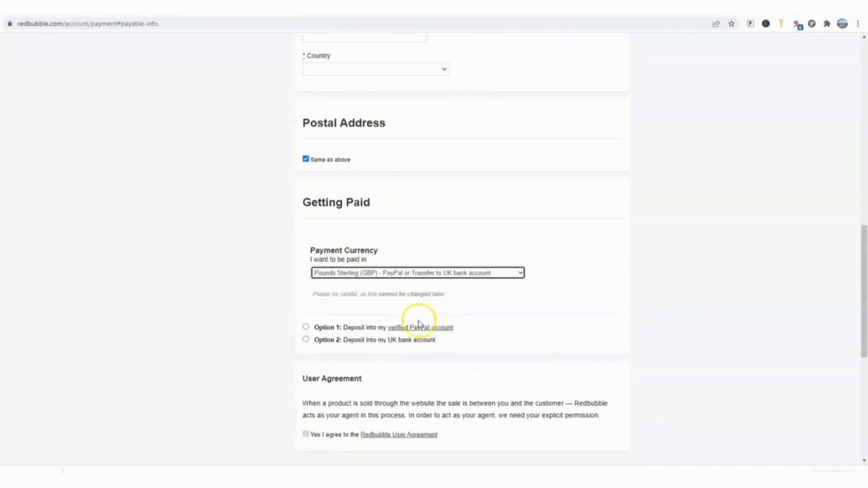
left_click(305, 328)
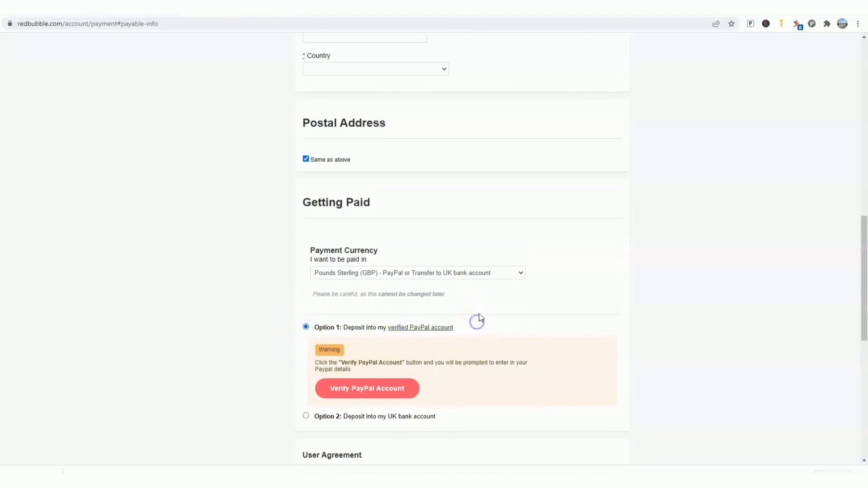
scroll(452, 323, "down", 1)
left_click(306, 367)
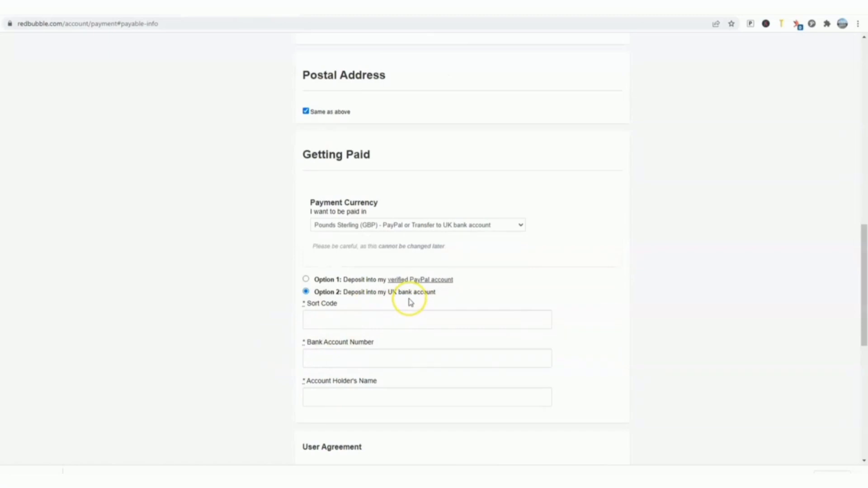
scroll(410, 302, "down", 3)
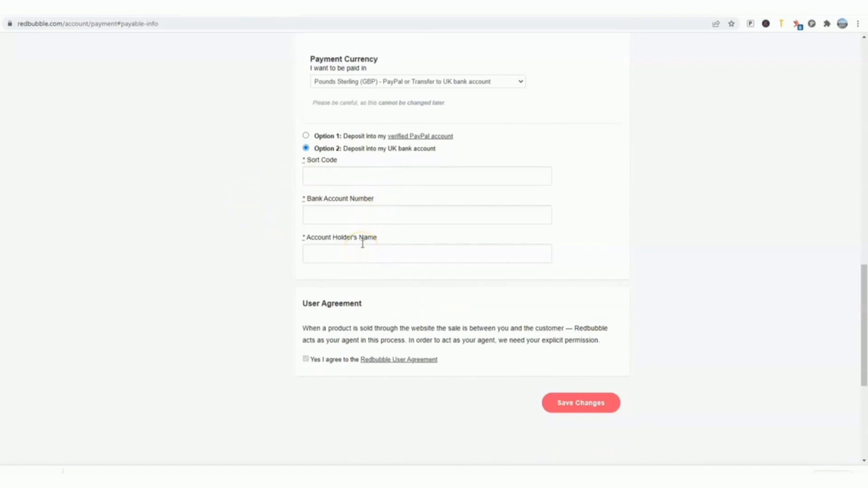
scroll(425, 256, "up", 1)
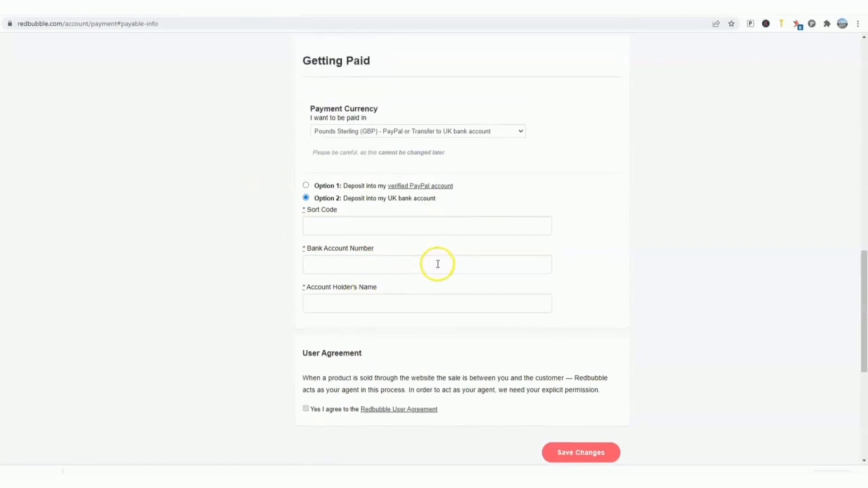
scroll(438, 264, "up", 2)
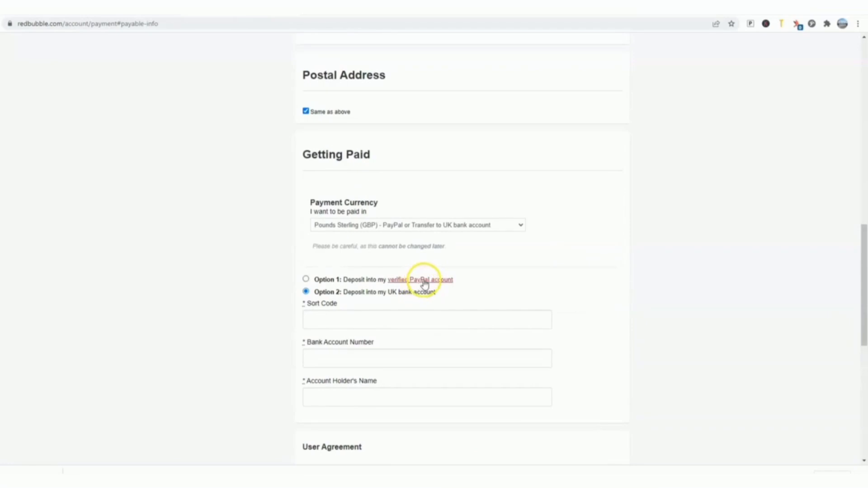
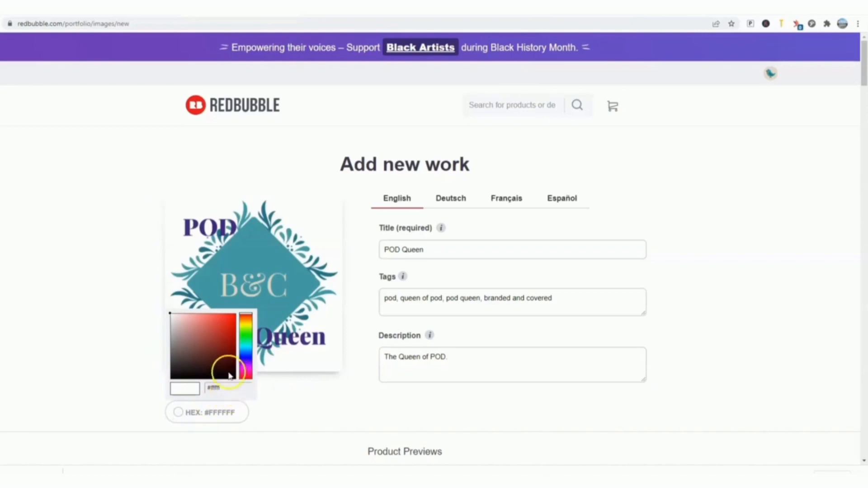
Step: Try the red background colour #F61B1B for the POD Queen work and check it on the product previews
left_click(219, 371)
left_click(198, 333)
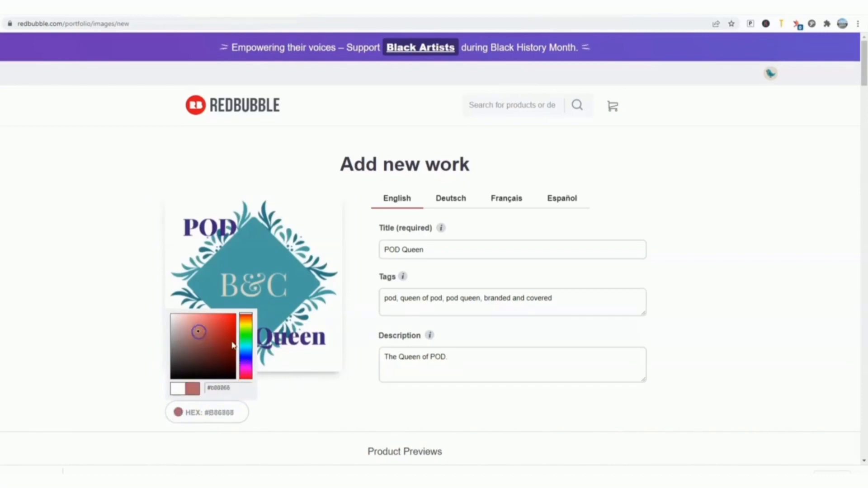
left_click(222, 347)
left_click(228, 316)
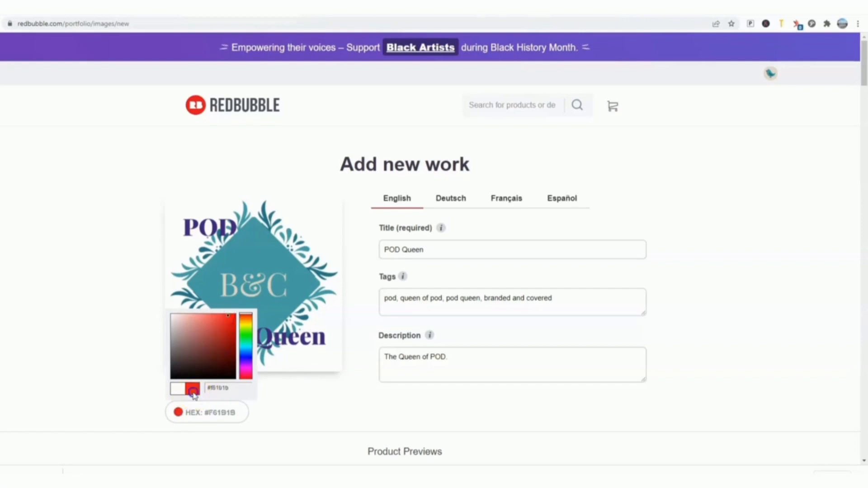
scroll(281, 394, "down", 3)
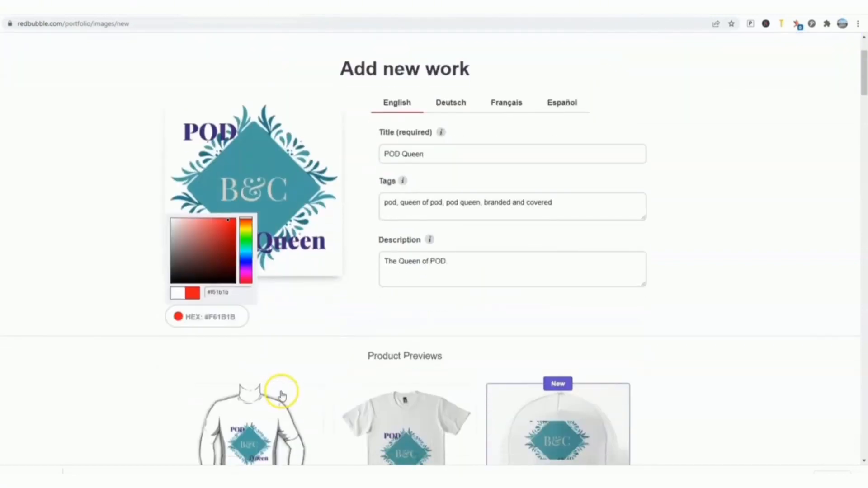
scroll(282, 396, "down", 5)
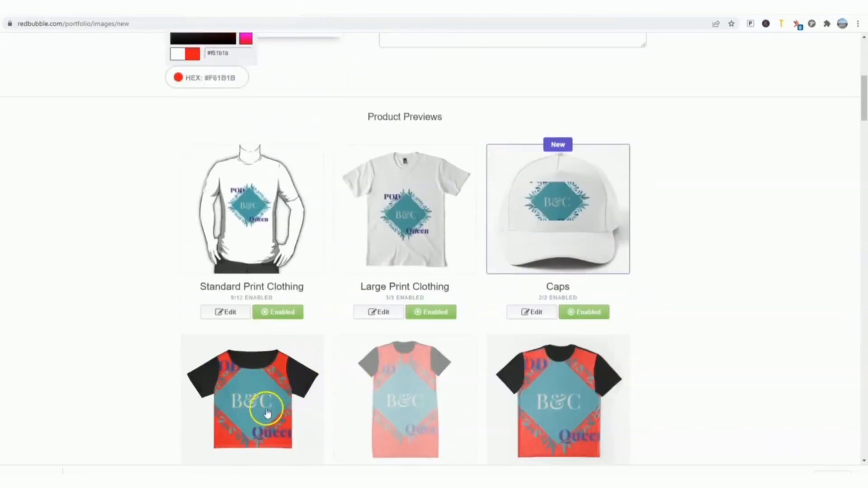
scroll(272, 396, "up", 7)
scroll(220, 266, "down", 1)
mouse_move(281, 238)
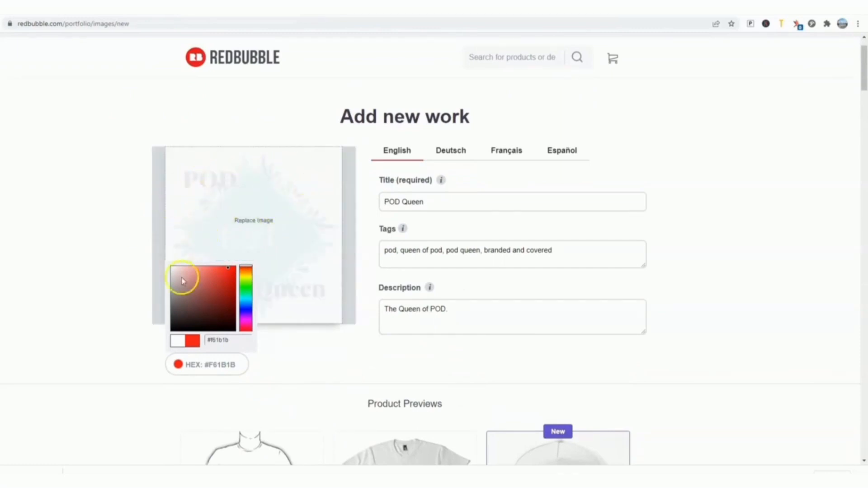
Step: Set the background colour of the work back to white (#FFFFFF)
left_click(179, 343)
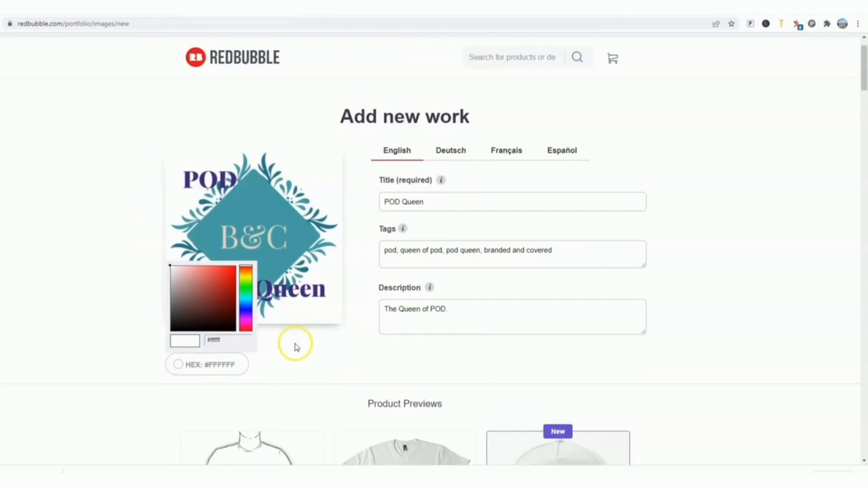
scroll(294, 345, "down", 1)
left_click(288, 304)
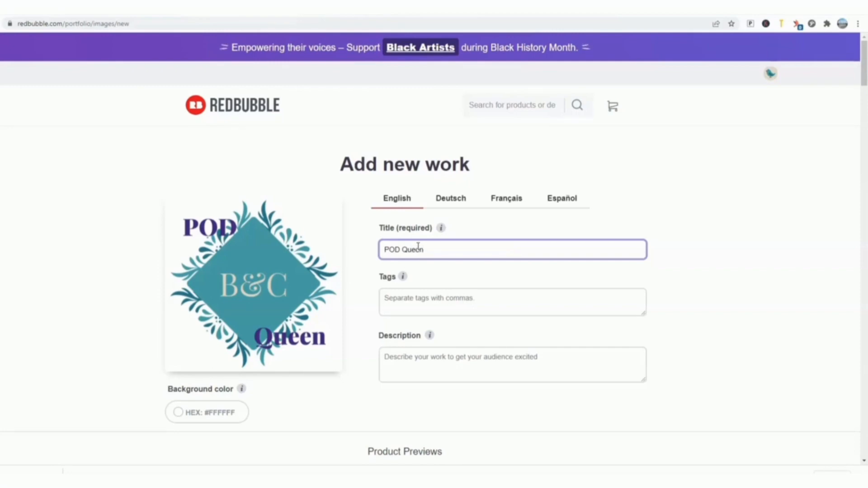
Step: Fill in the tags "pod, queen of pod, pod queen, branded and covered" and the description "The Queen of POD."
left_click(388, 302)
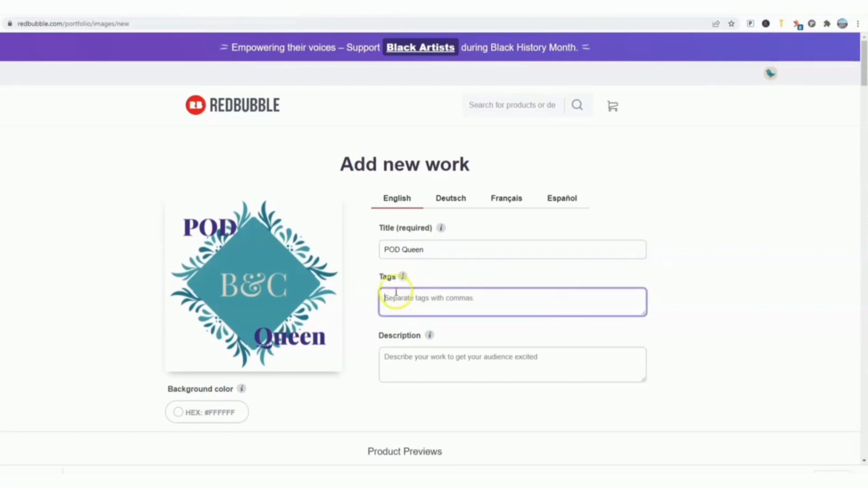
mouse_move(403, 279)
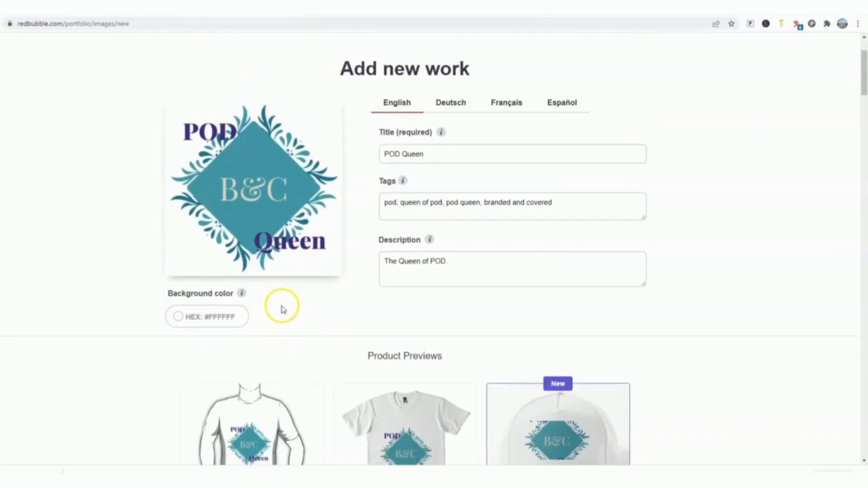
scroll(303, 312, "down", 1)
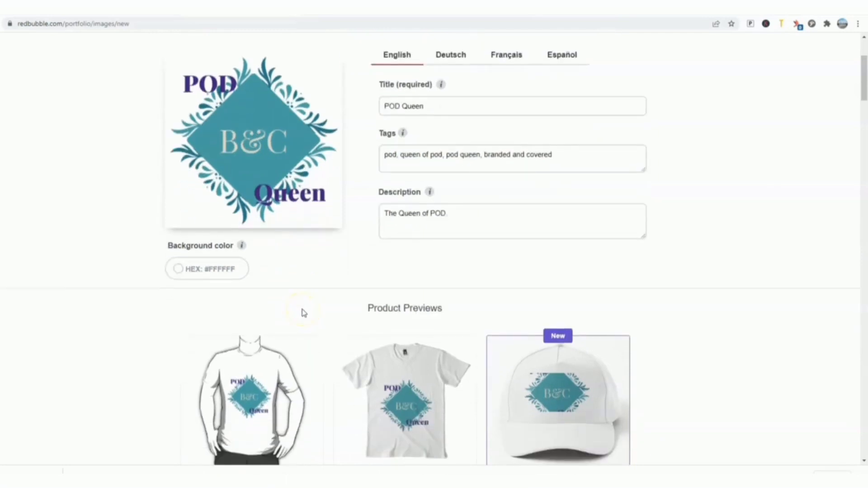
scroll(302, 312, "down", 2)
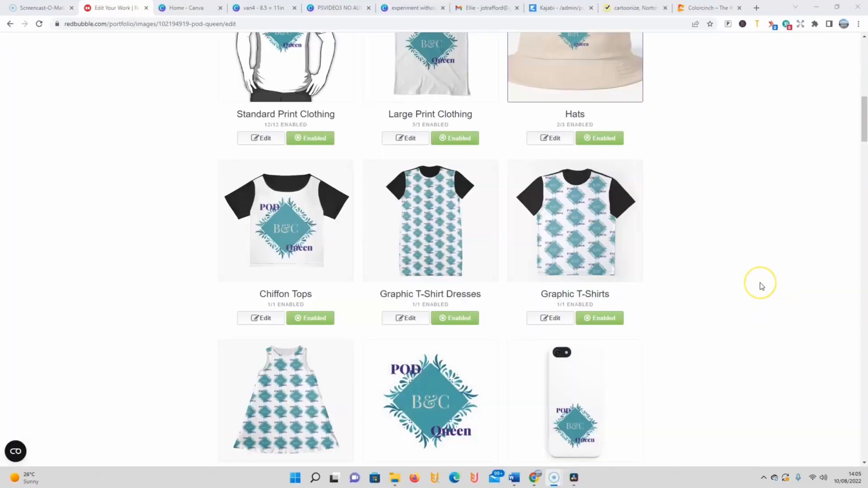
Step: Enable the Cat Mats and Pet Blankets products for the POD Queen design, keeping Dog Mats disabled
scroll(761, 286, "up", 4)
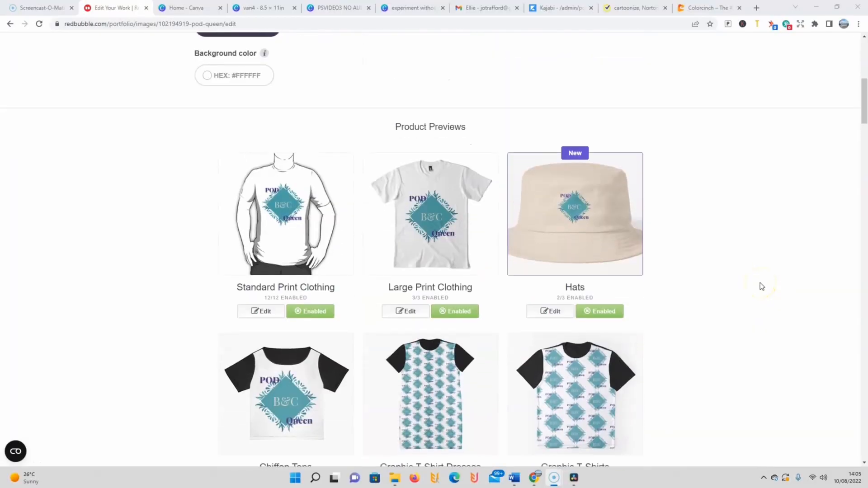
scroll(761, 285, "down", 2)
scroll(761, 286, "down", 18)
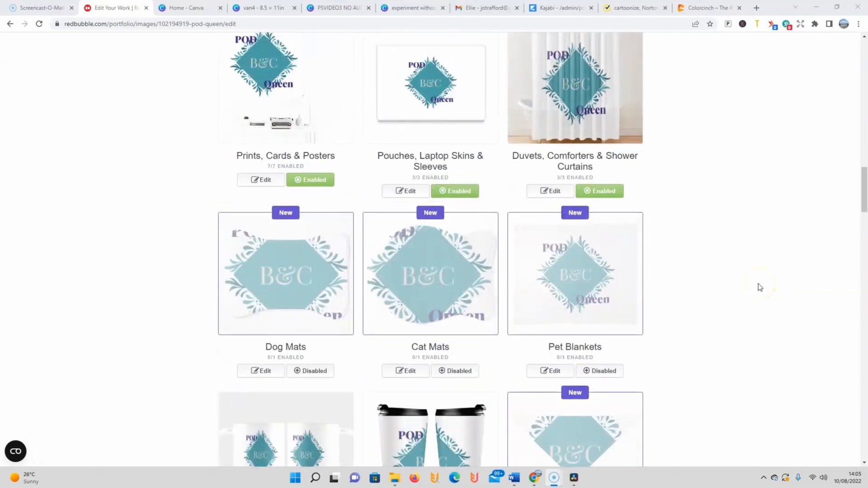
scroll(758, 286, "up", 3)
left_click(592, 282)
left_click(318, 284)
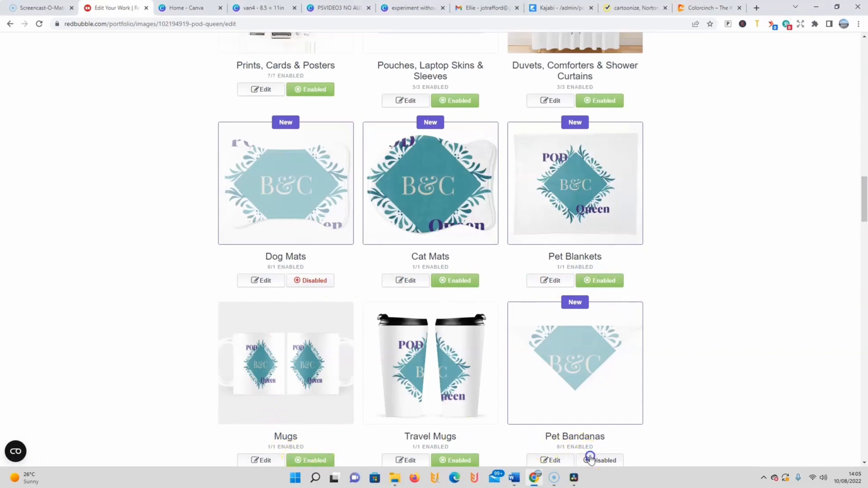
scroll(645, 389, "down", 2)
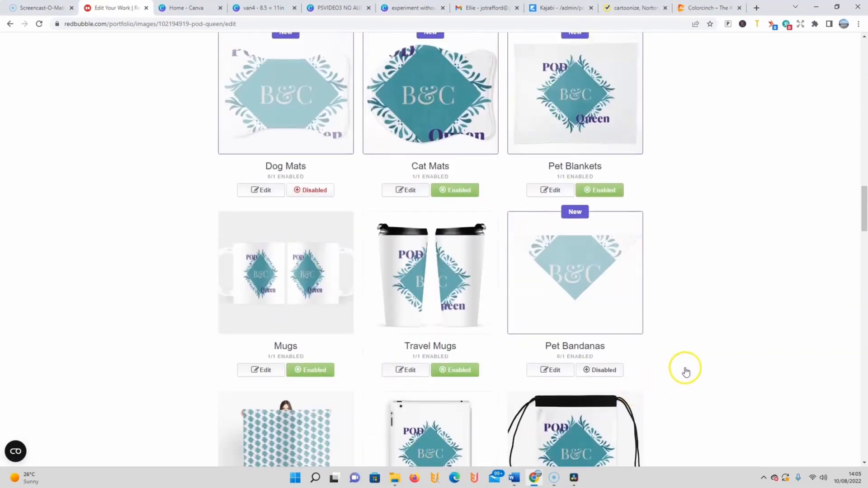
left_click_drag(865, 190, 858, 256)
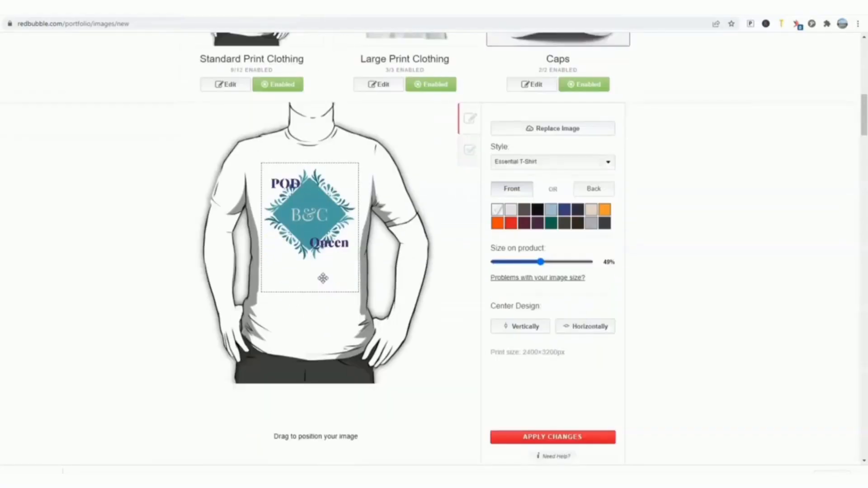
Step: Center the design horizontally on the Essential T-Shirt under Standard Print Clothing
scroll(324, 278, "up", 7)
scroll(324, 280, "down", 5)
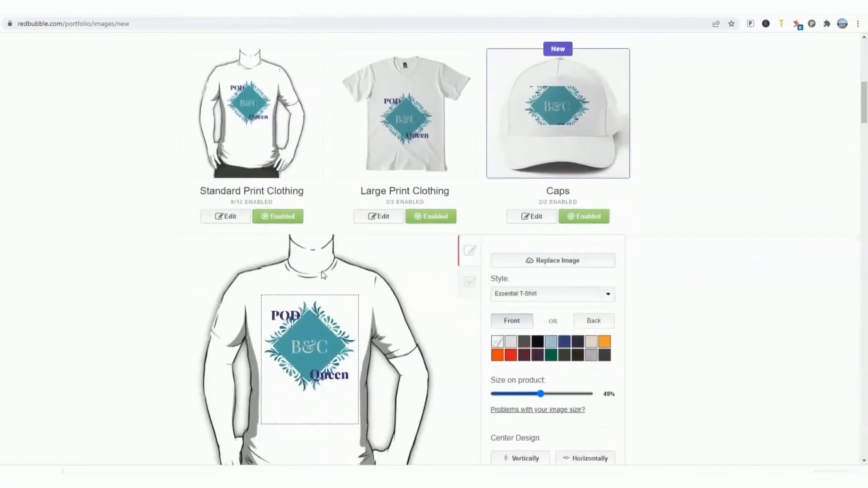
left_click(320, 258)
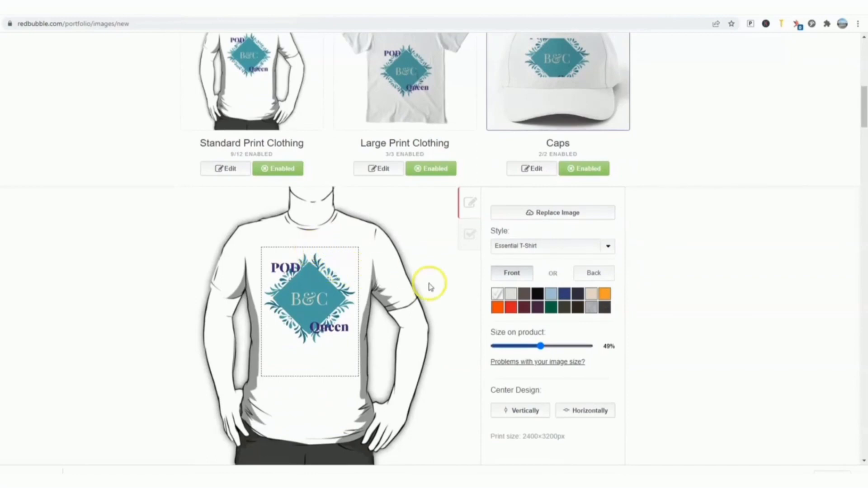
scroll(415, 280, "up", 1)
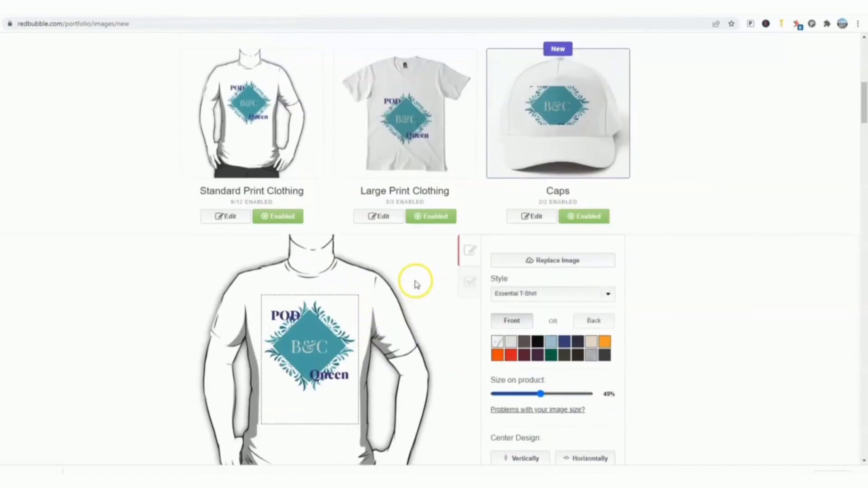
scroll(455, 295, "down", 2)
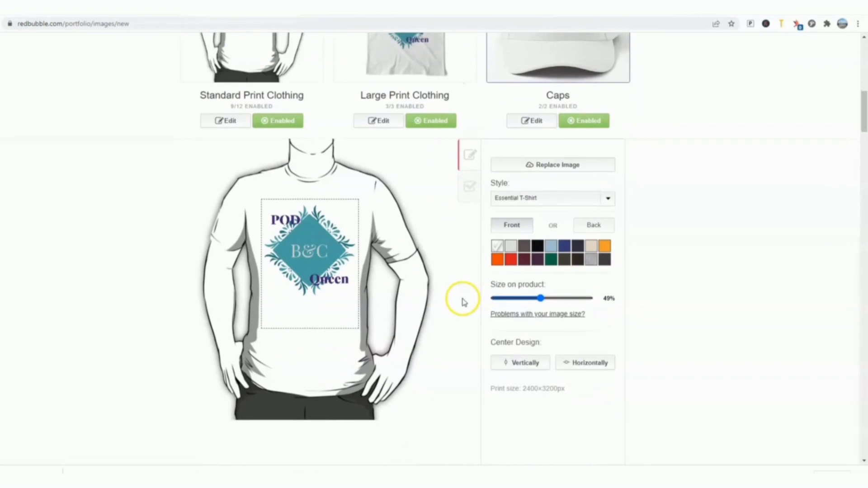
left_click(571, 367)
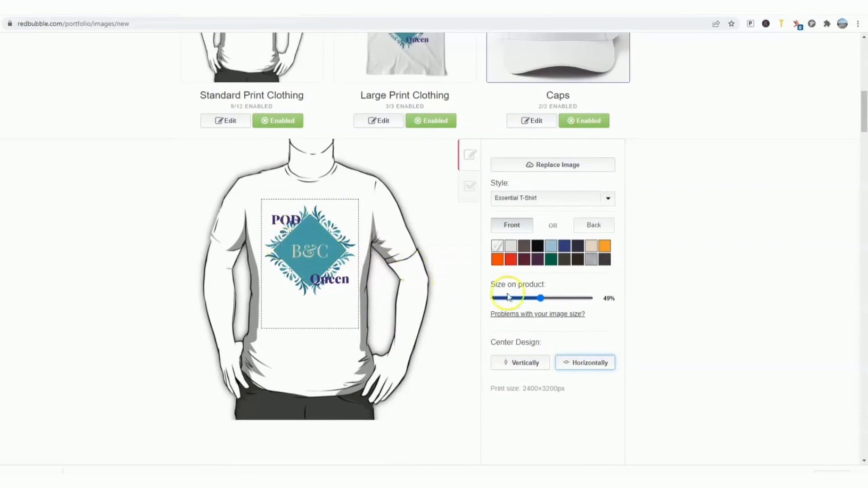
scroll(460, 297, "up", 1)
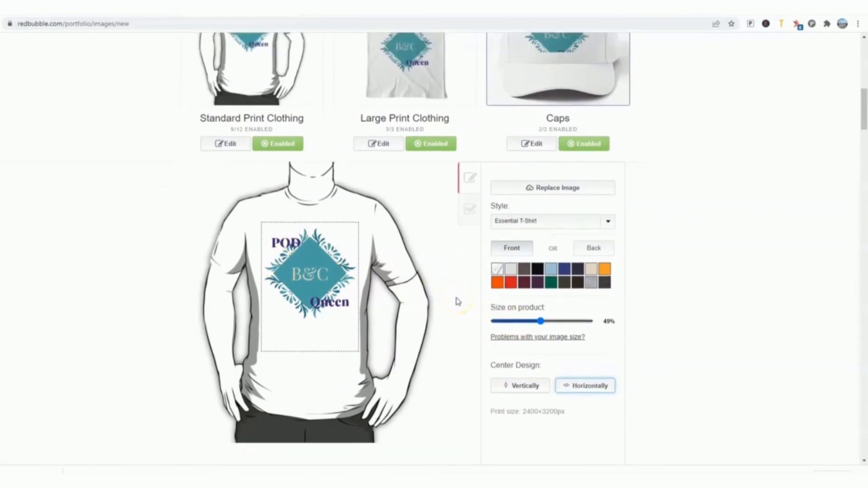
scroll(457, 301, "up", 1)
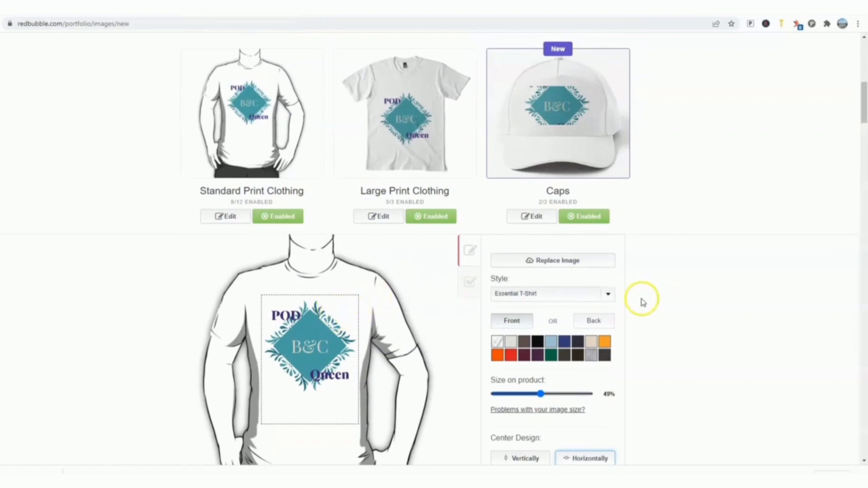
Step: Preview the Essential T-Shirt in light blue, red, orange, black, royal blue and grey, and return it to white
left_click(608, 296)
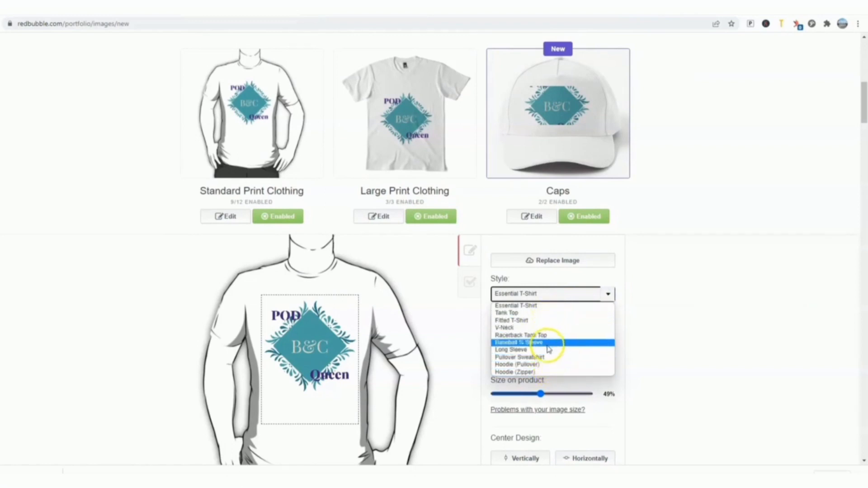
left_click(549, 311)
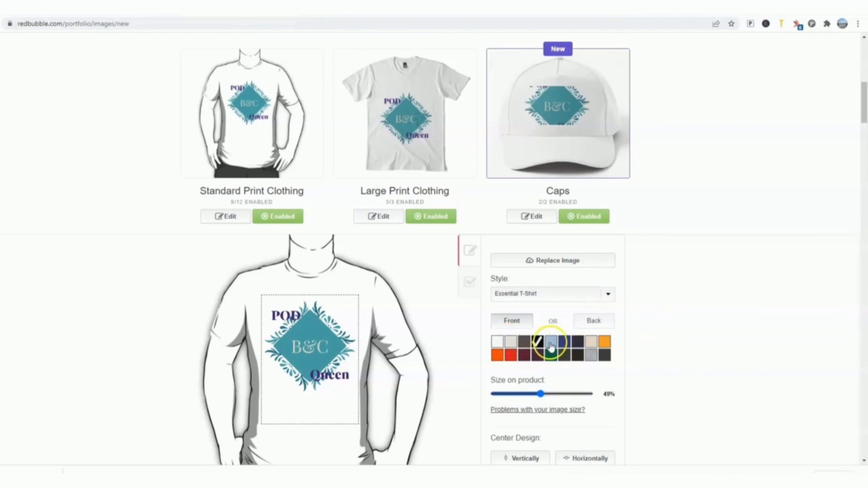
left_click(510, 356)
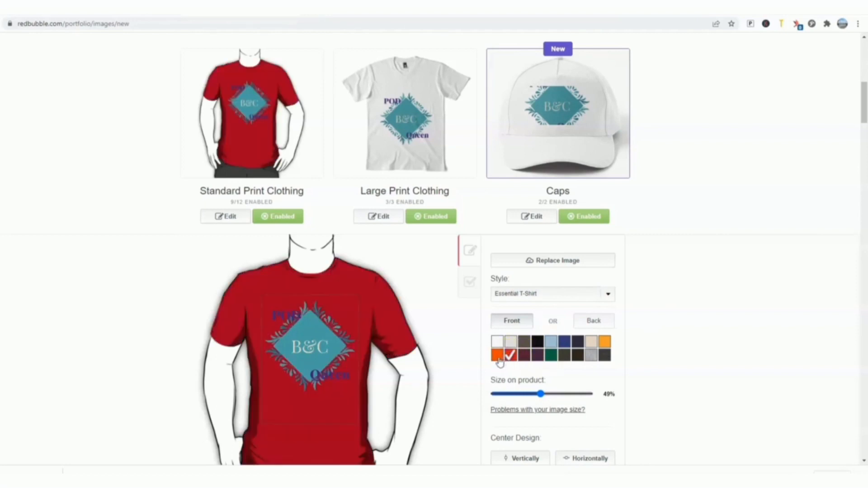
left_click(498, 356)
left_click(538, 342)
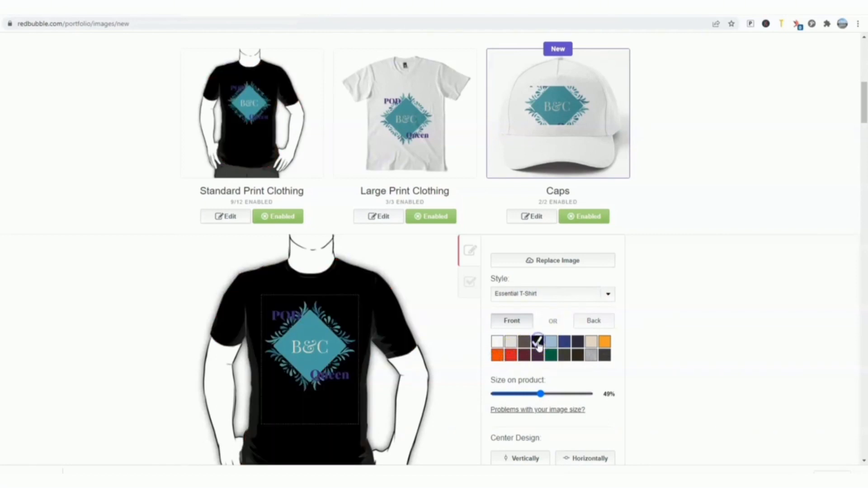
left_click(564, 342)
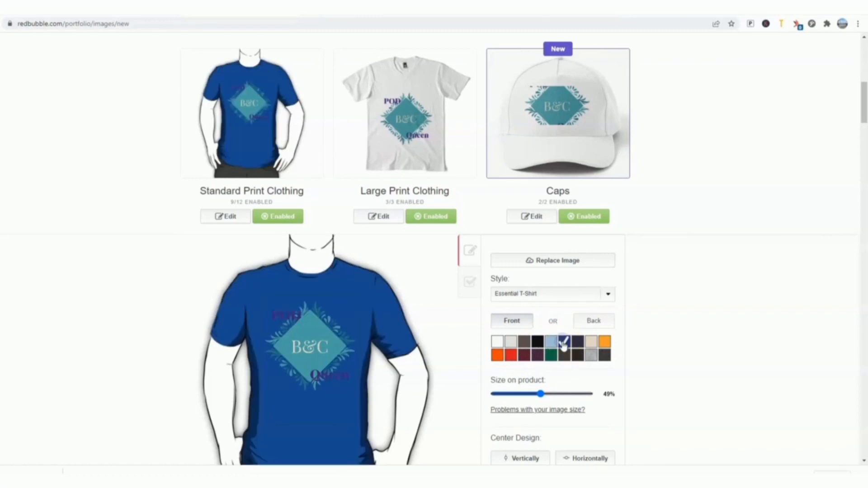
left_click(538, 343)
left_click(526, 345)
left_click(508, 345)
left_click(498, 343)
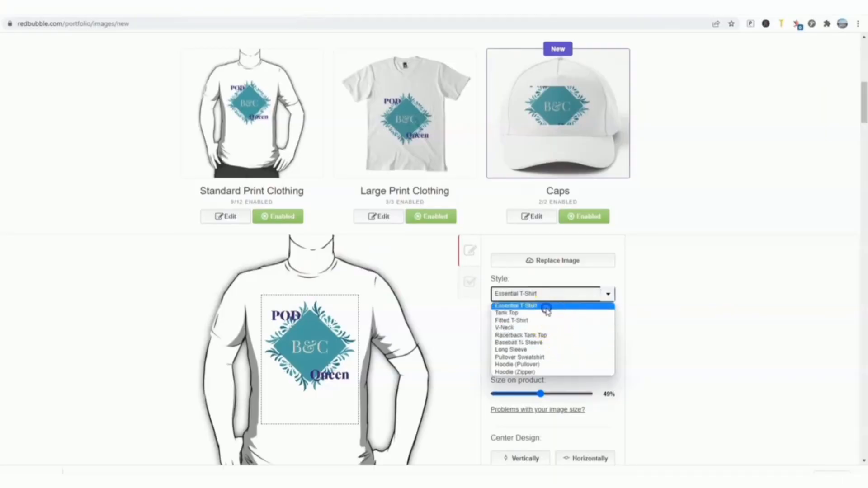
Step: Try black as the garment colour and the Long Sleeve style for Standard Print Clothing
left_click(546, 307)
left_click(537, 342)
left_click(601, 292)
left_click(569, 352)
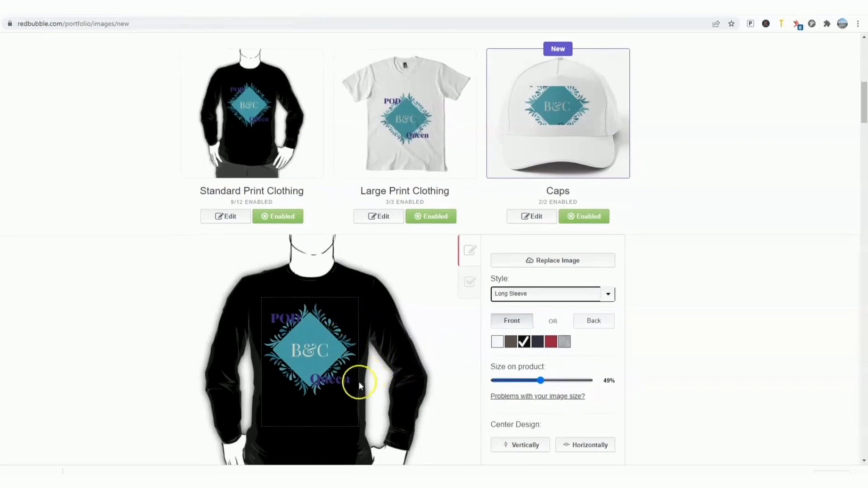
Step: Set the Standard Print Clothing preview back to the Essential T-Shirt style in white
left_click(604, 296)
left_click(521, 306)
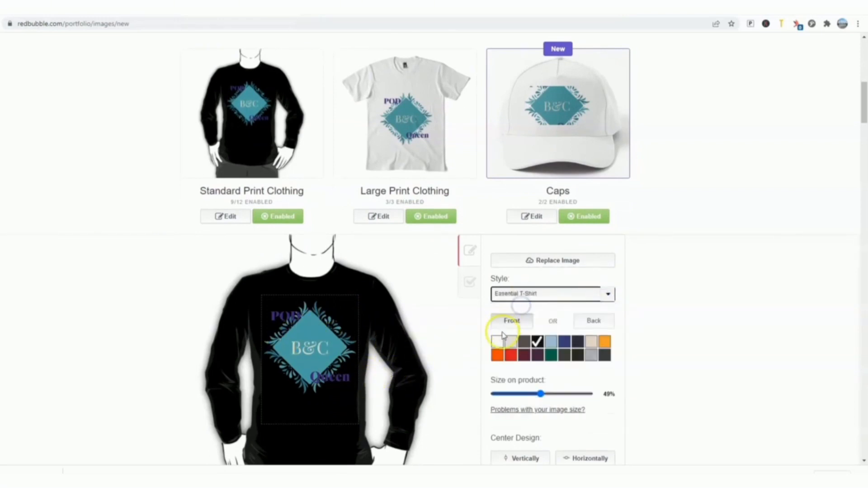
left_click(496, 343)
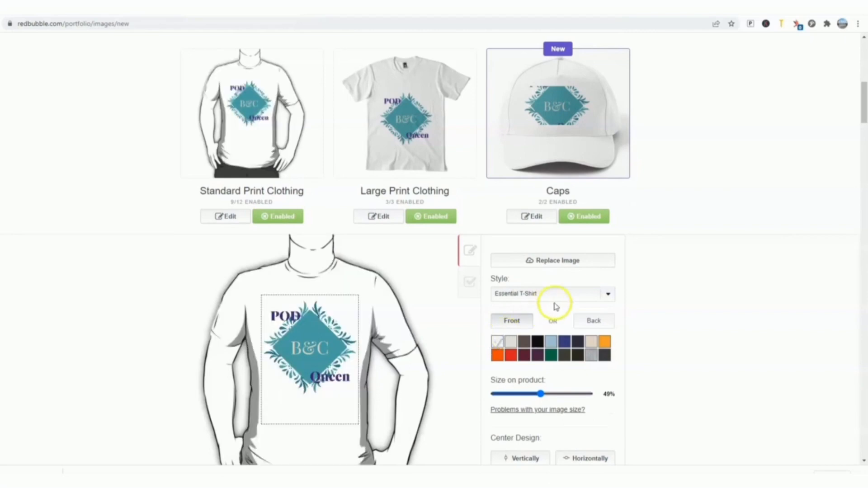
Step: Look over the Standard Print Clothing styles and open the product availability and markup list
left_click(601, 296)
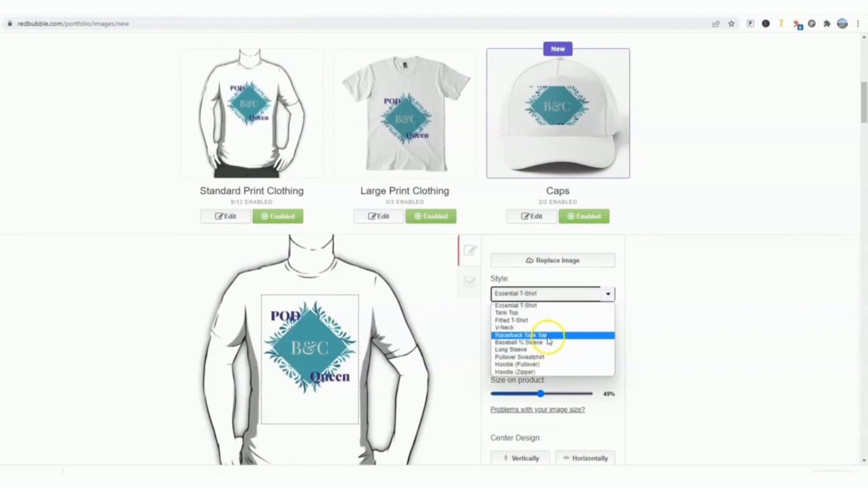
scroll(467, 243, "down", 1)
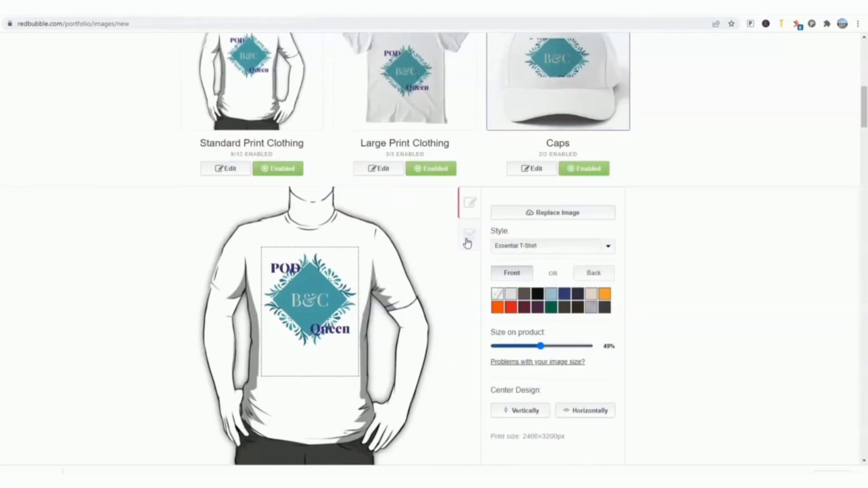
left_click(467, 241)
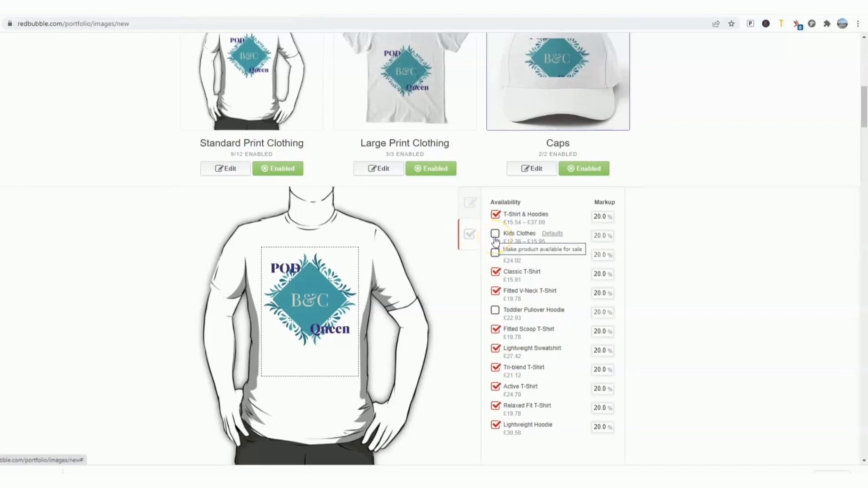
Step: Make Kids Clothes, Kids Pullover Hoodie and Toddler Pullover Hoodie available for sale under Standard Print Clothing
left_click(496, 242)
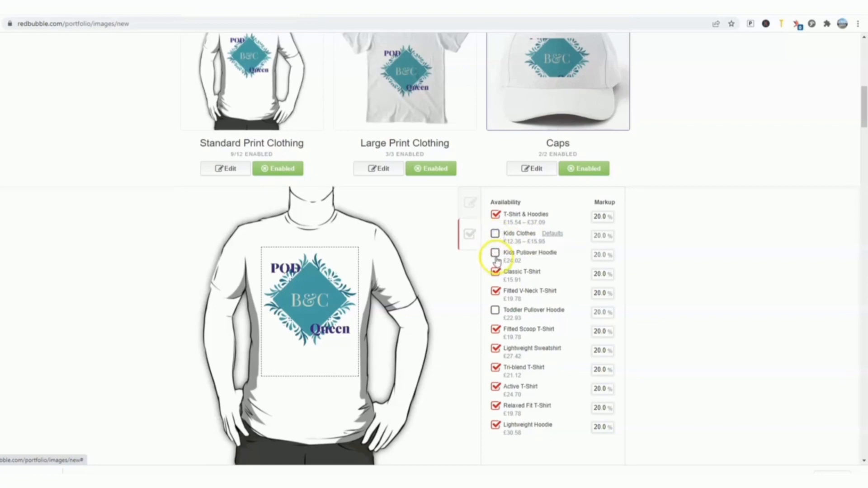
left_click(495, 254)
left_click(494, 312)
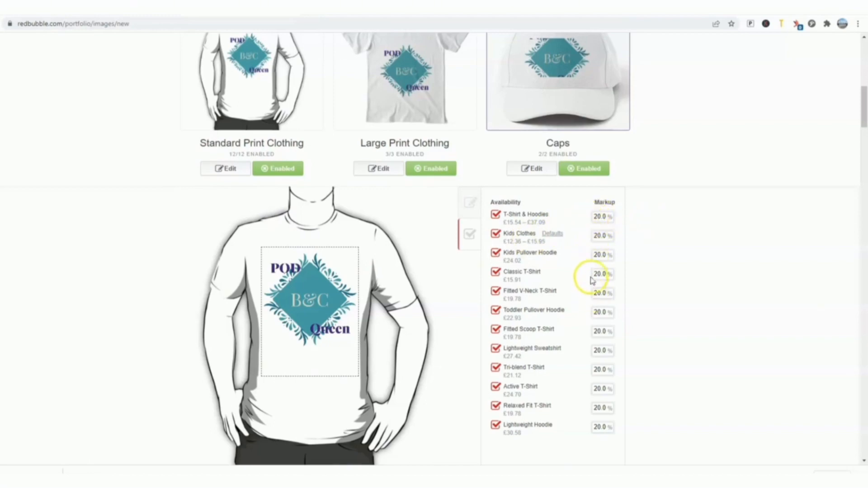
left_click(601, 220)
Step: Accept the Kids Clothes defaults with the Short Sleeve Baby One-Piece style and apply the changes to Standard Print Clothing
left_click(554, 234)
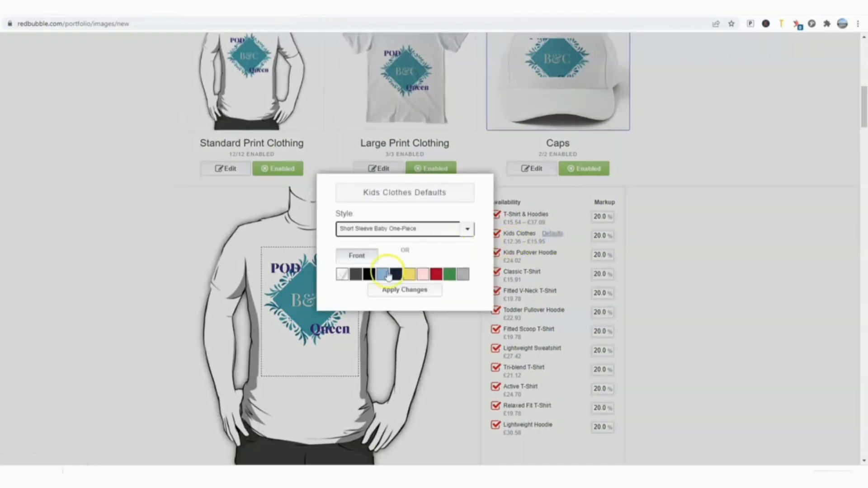
left_click(407, 289)
scroll(450, 273, "down", 1)
scroll(449, 273, "down", 2)
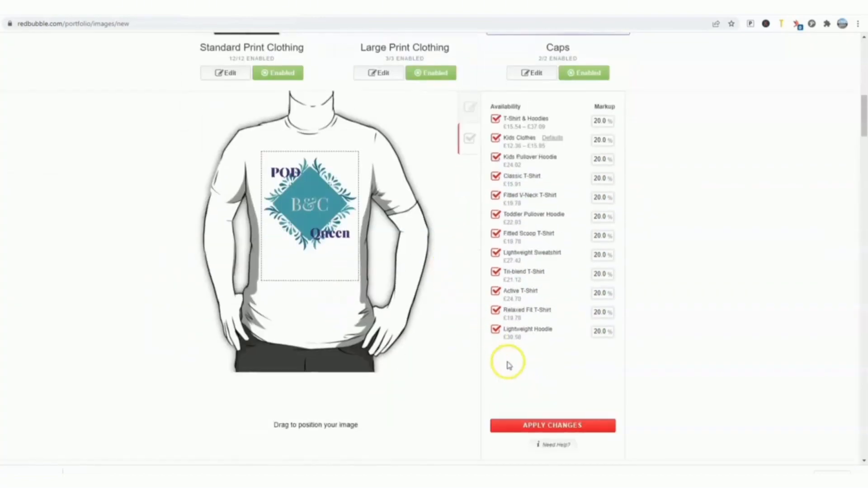
left_click(556, 428)
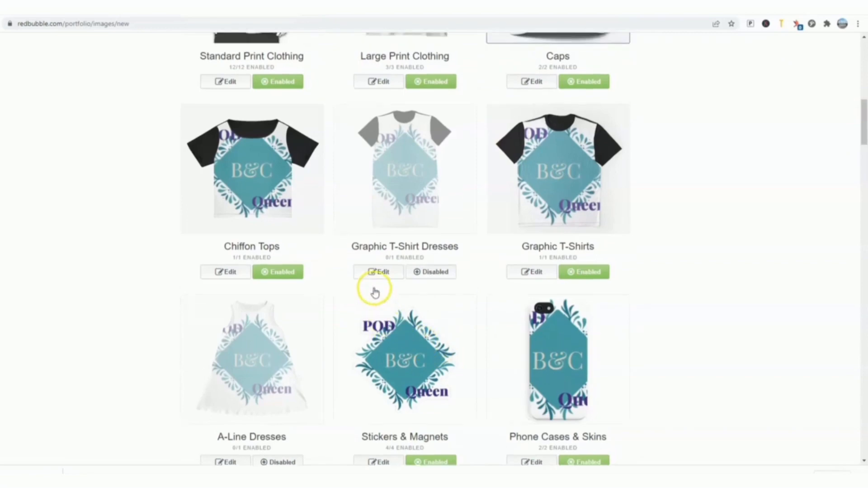
Step: Open the Large Print Clothing design settings and look over its image and product options
scroll(374, 291, "up", 4)
left_click(382, 264)
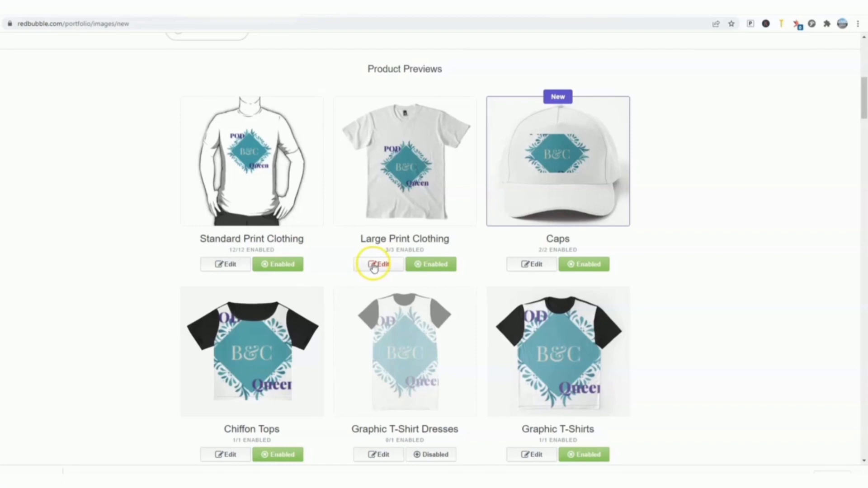
left_click(380, 265)
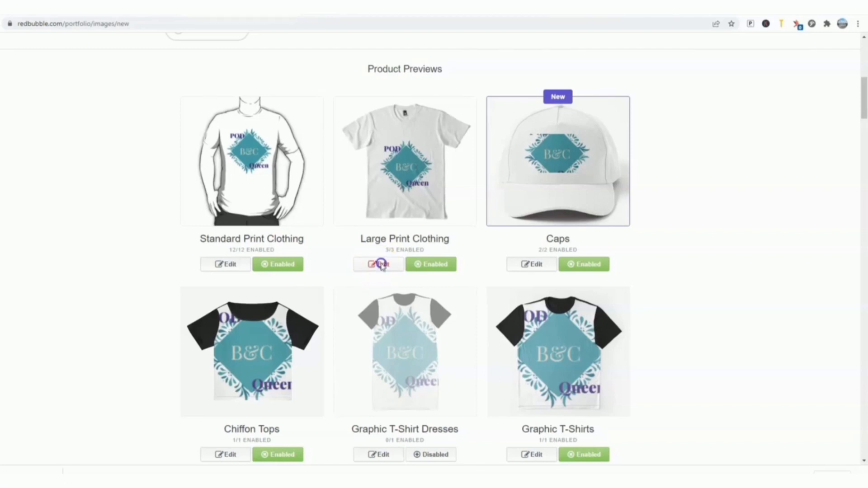
scroll(418, 266, "down", 3)
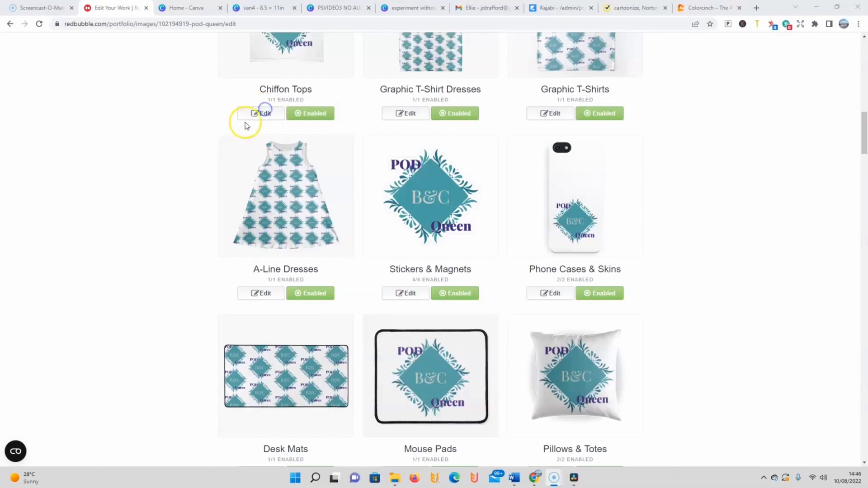
Step: Open Chiffon Tops for editing, scale its image to 10% and try a regular grid before choosing the offset grid pattern
left_click(262, 113)
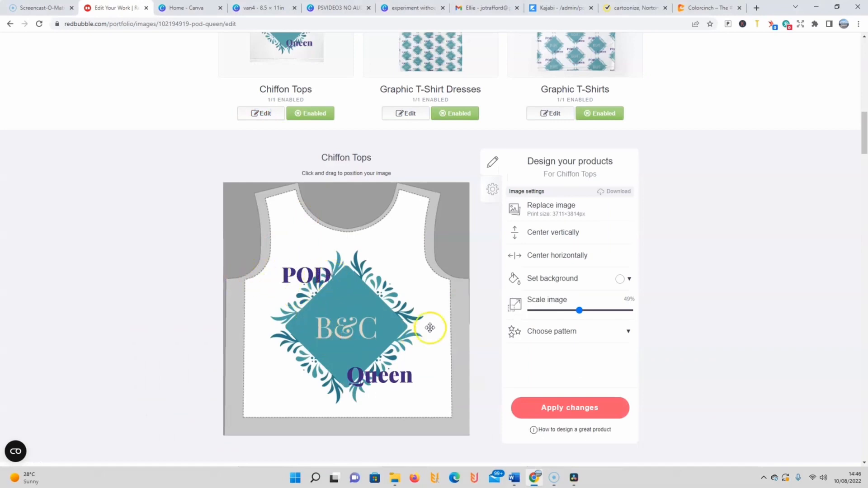
left_click_drag(579, 310, 577, 310)
left_click(541, 311)
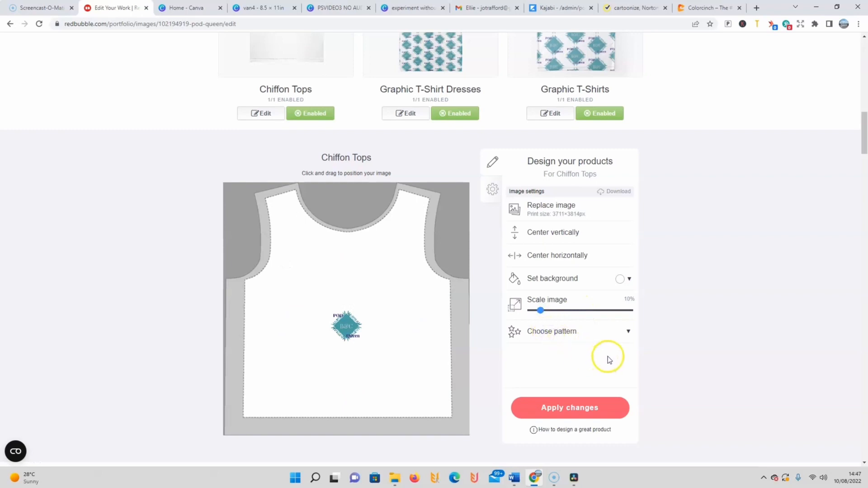
left_click(630, 334)
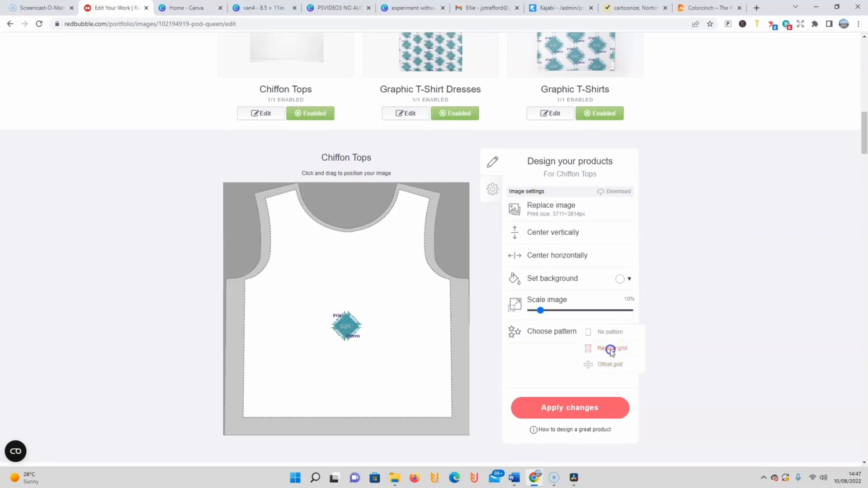
left_click(610, 349)
left_click(611, 365)
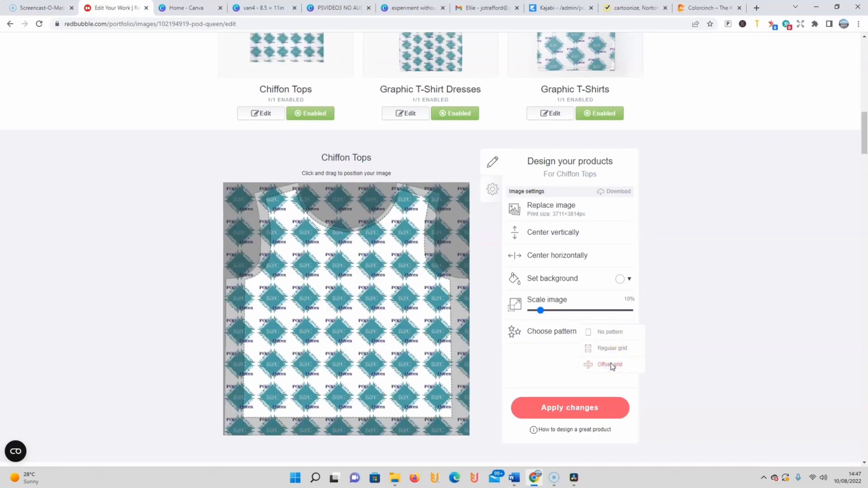
left_click(613, 366)
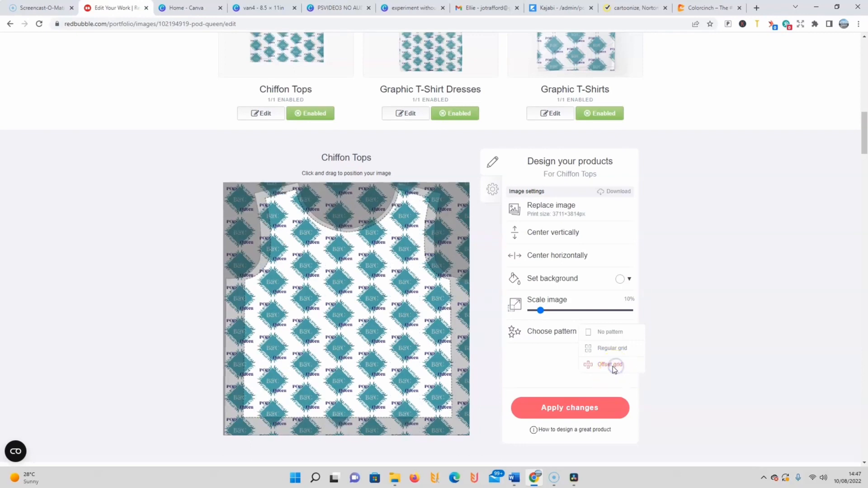
Step: Scale the Chiffon Tops offset pattern to 27%, reposition it on the garment and apply the changes
left_click_drag(541, 310, 558, 310)
left_click_drag(353, 308, 373, 342)
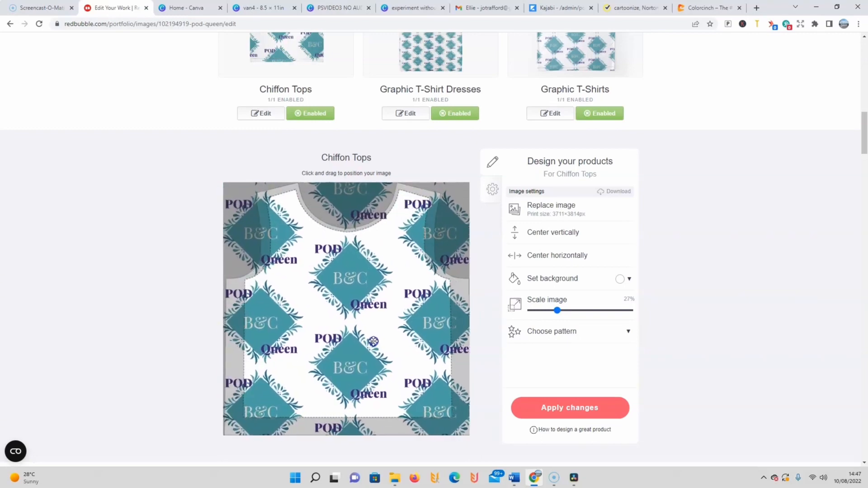
left_click(523, 407)
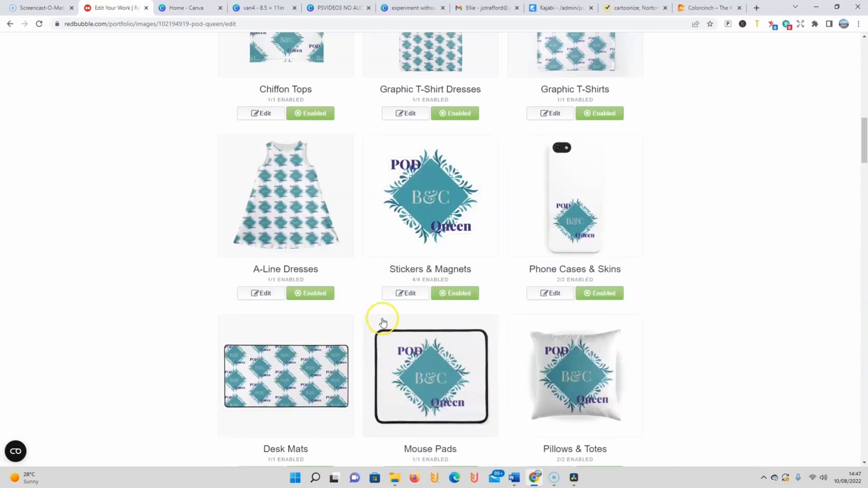
Step: Try tan shades for the Chiffon Tops background, set it to dark brown #443d33 and apply the changes
scroll(378, 314, "up", 2)
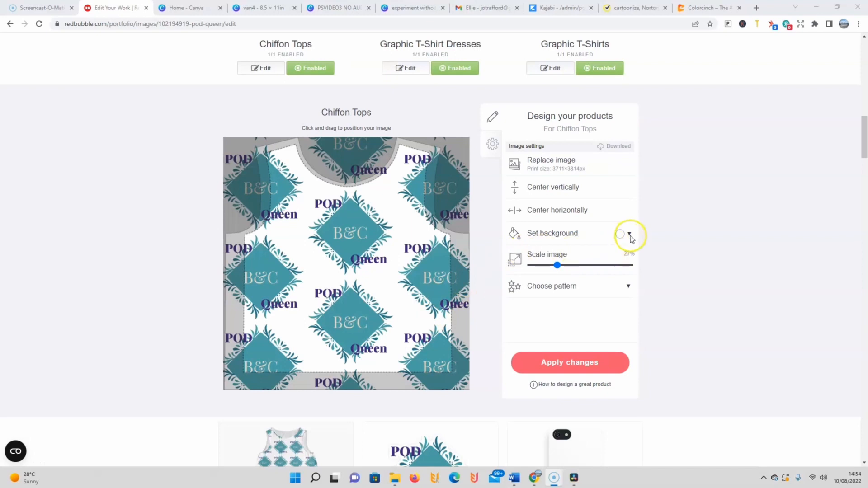
left_click(630, 234)
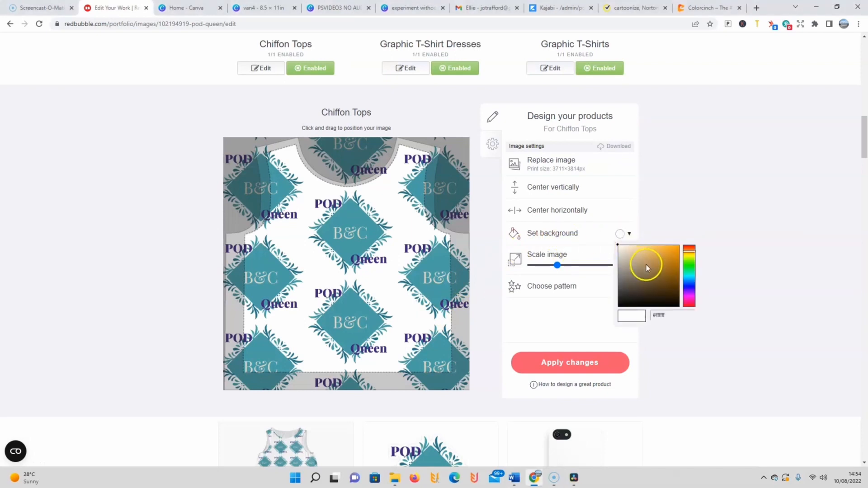
left_click(647, 265)
left_click(660, 288)
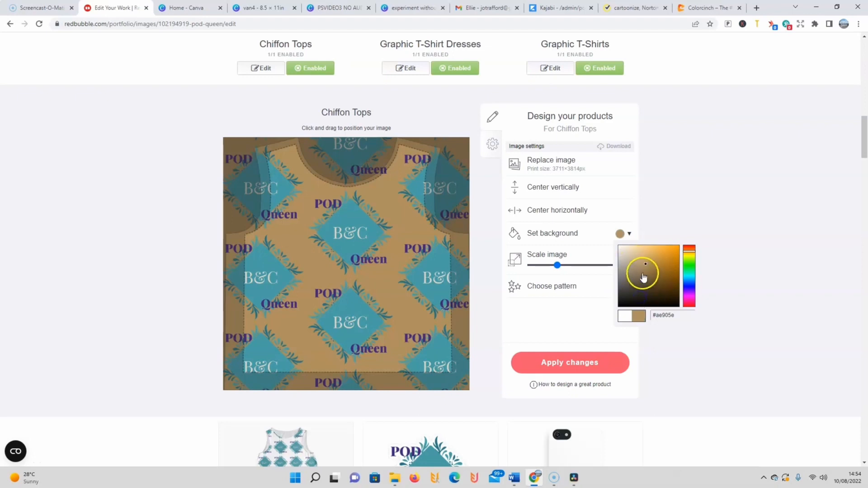
left_click(664, 316)
type("#b49663")
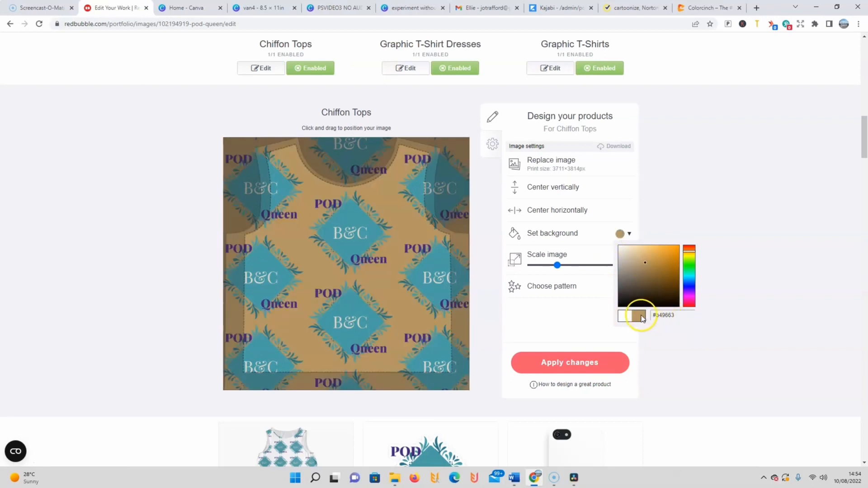
left_click(632, 291)
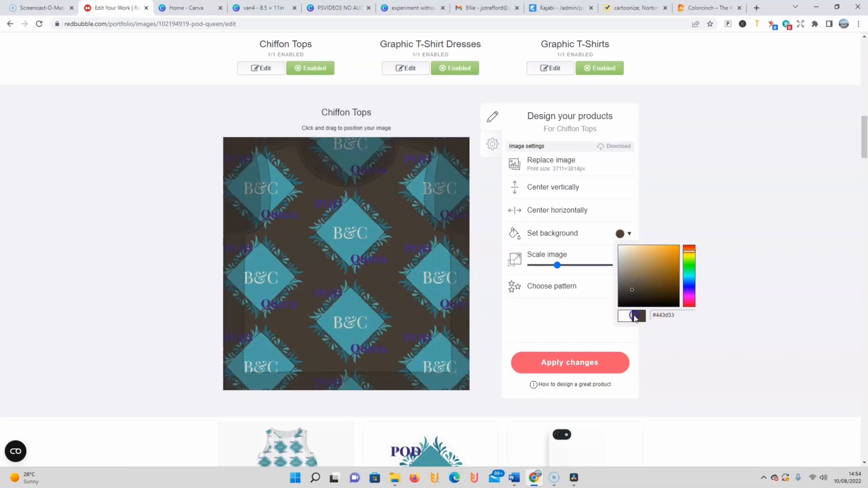
left_click(602, 364)
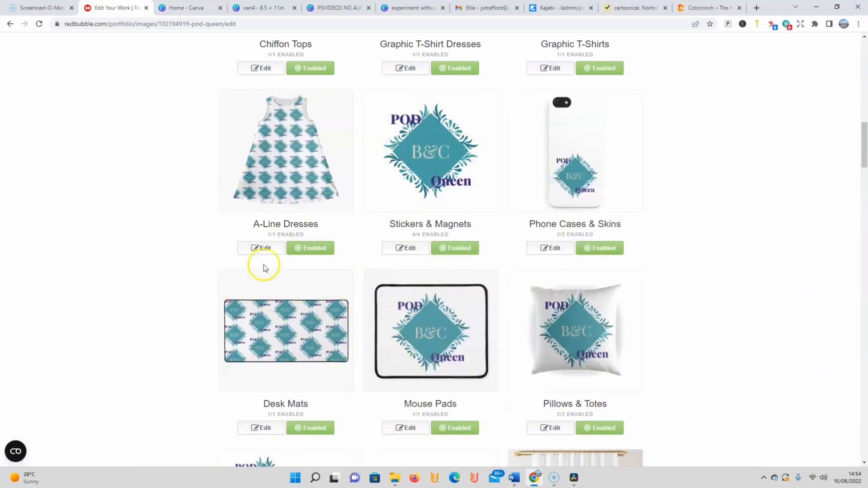
Step: Choose the Front & back pattern for Hardcover Journals and apply the changes
scroll(338, 252, "up", 3)
scroll(340, 247, "up", 1)
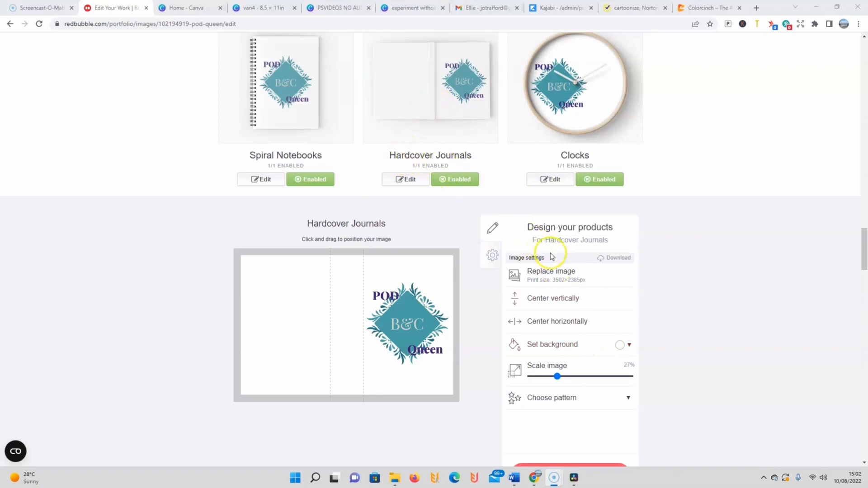
scroll(549, 254, "down", 1)
left_click(629, 354)
left_click(606, 373)
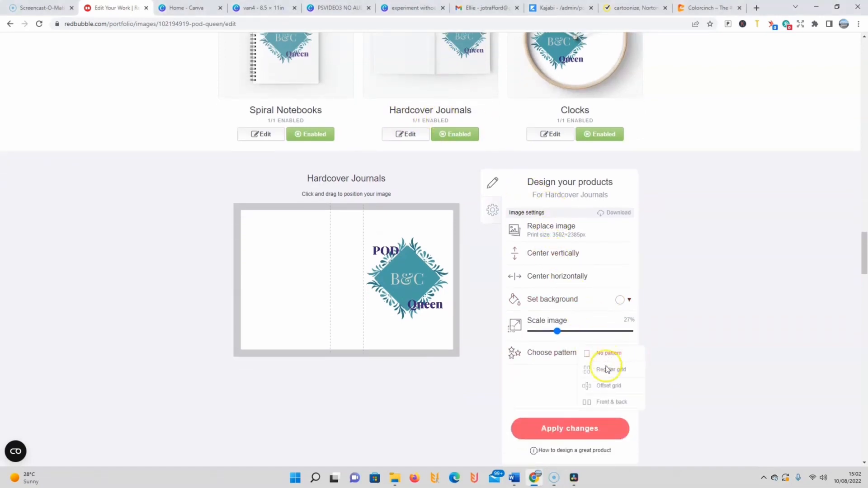
left_click(601, 404)
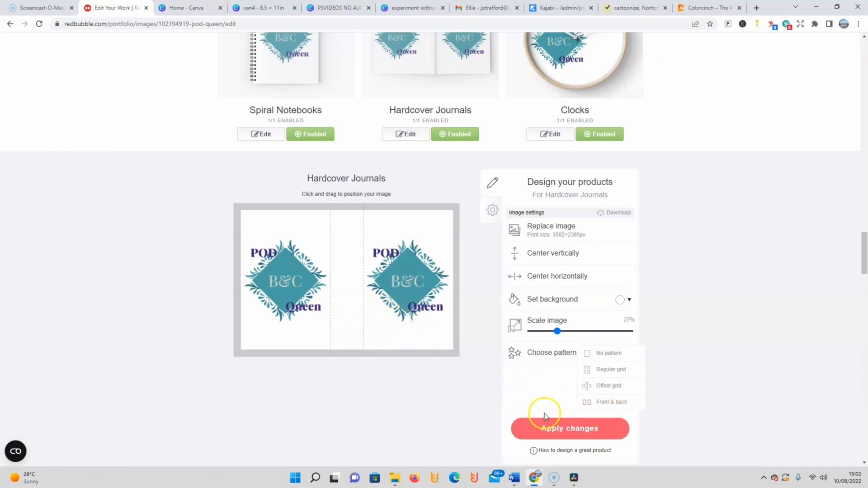
left_click(564, 430)
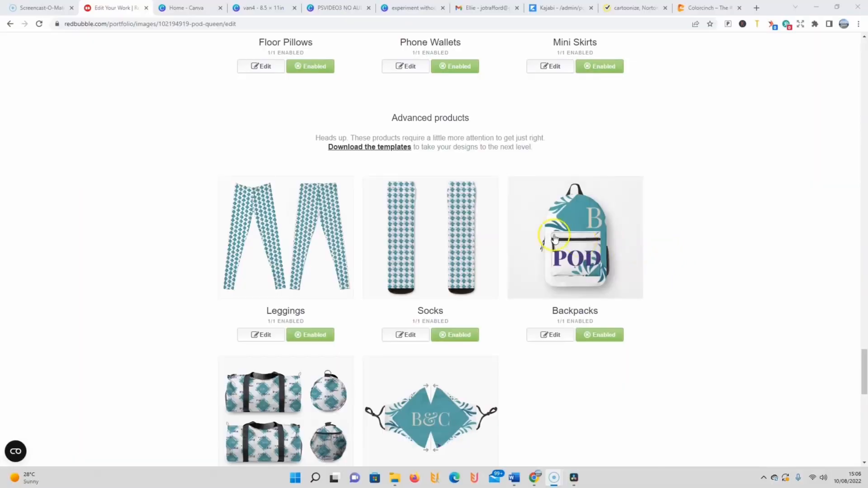
Step: Scale the Fitted Masks image to 19%, move it onto the left half of the mask and apply the changes
scroll(469, 217, "up", 1)
scroll(469, 217, "down", 4)
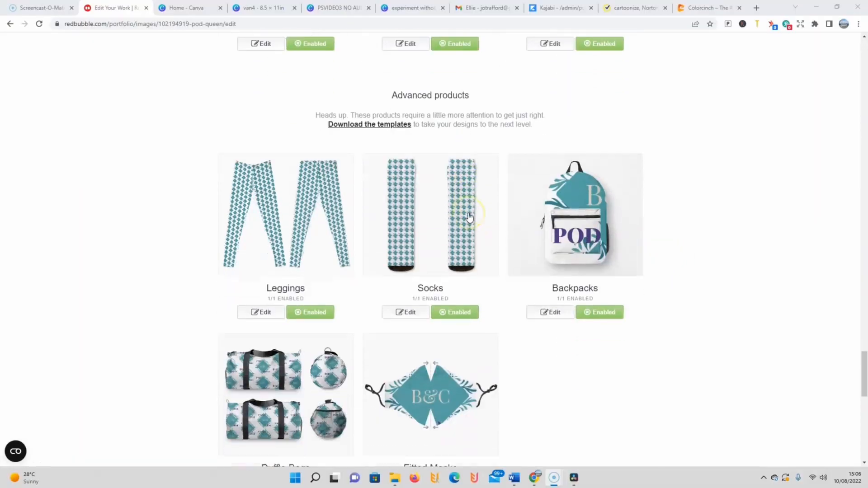
left_click(410, 380)
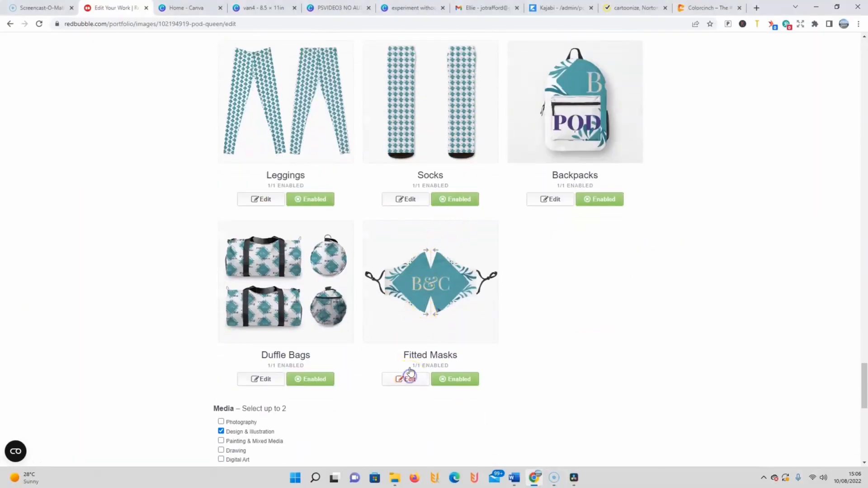
scroll(501, 286, "down", 1)
scroll(500, 282, "down", 9)
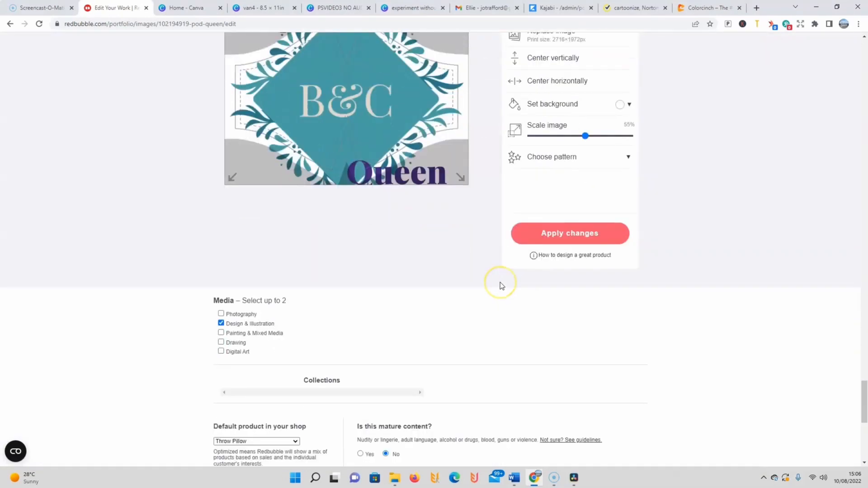
scroll(500, 282, "up", 4)
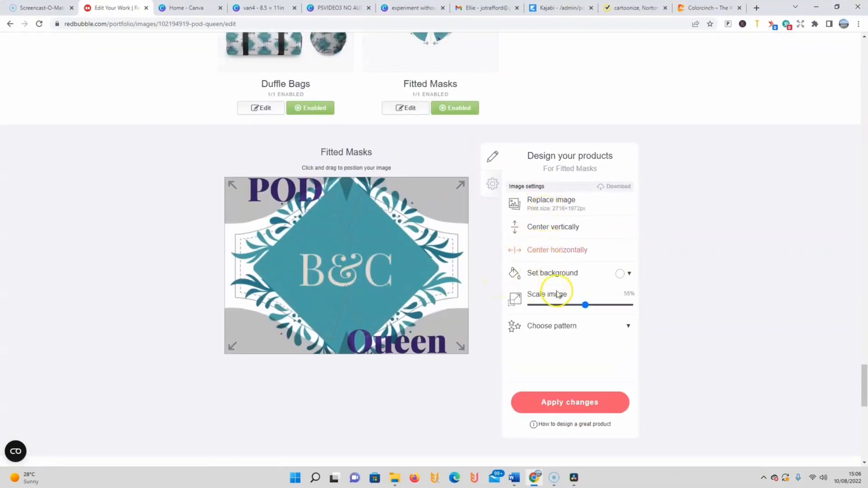
left_click_drag(585, 305, 550, 306)
left_click_drag(360, 273, 321, 272)
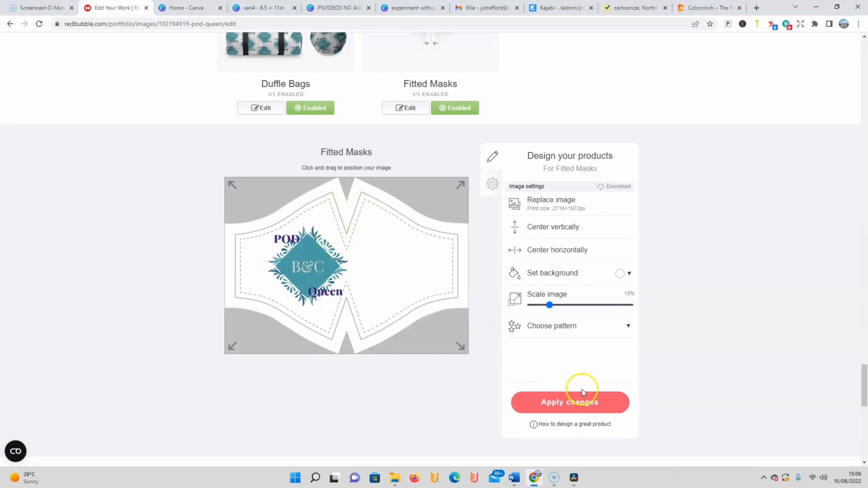
left_click(572, 402)
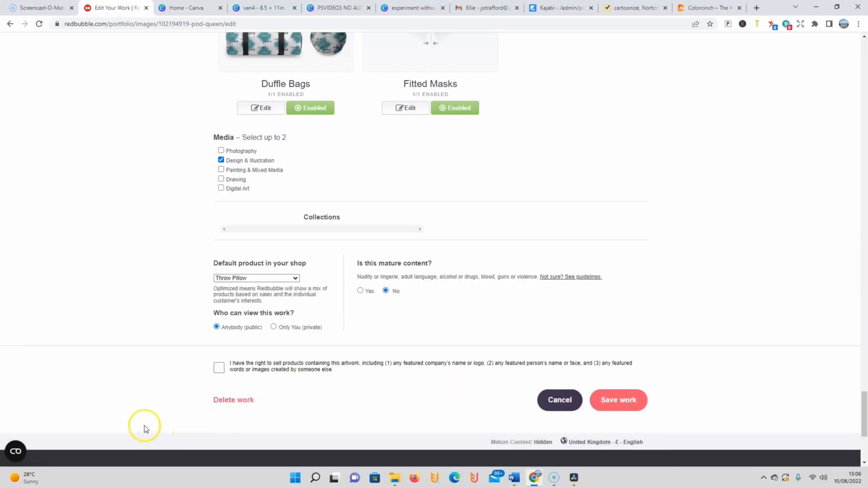
left_click(16, 461)
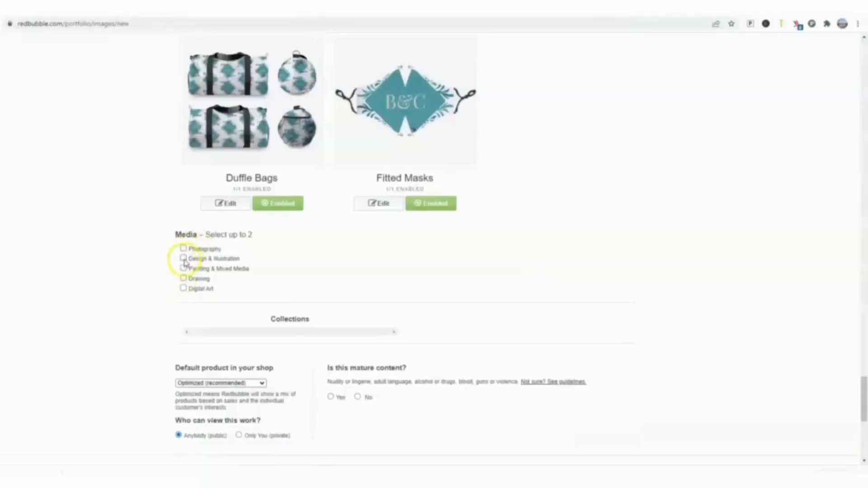
Step: Set the work's media to Design & Illustration and keep Optimized (recommended) as the default shop product
left_click(184, 259)
scroll(244, 296, "down", 1)
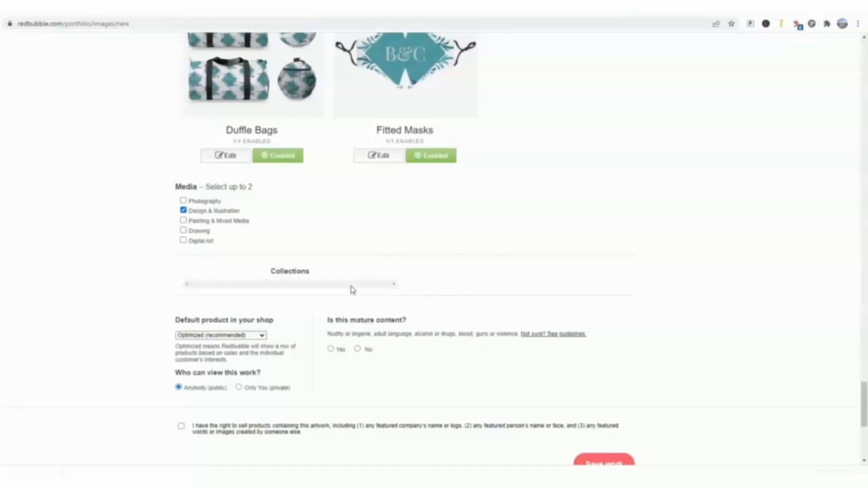
left_click(263, 336)
left_click(471, 117)
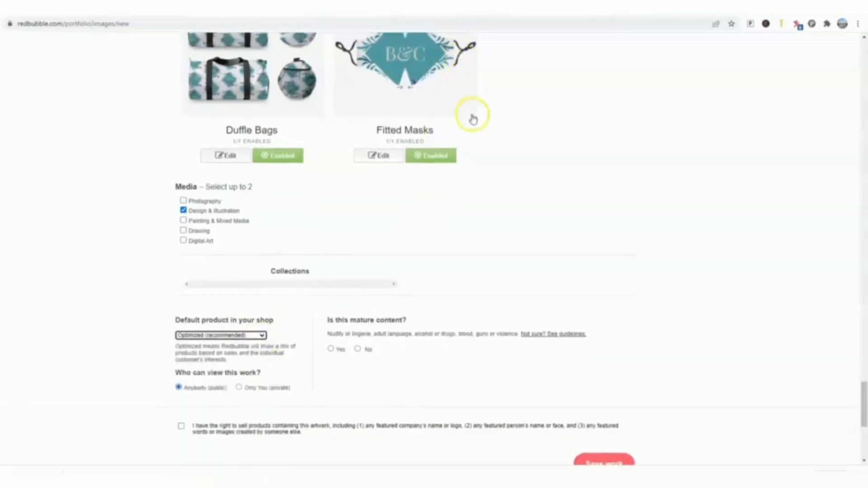
scroll(441, 135, "up", 4)
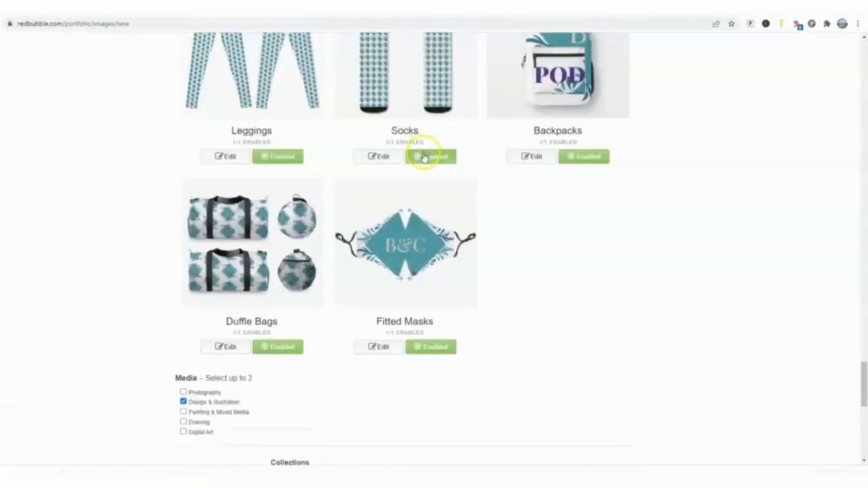
Step: Set the default product in the shop to Throw Pillow and mark the work as not mature content
scroll(423, 156, "down", 2)
scroll(421, 158, "down", 4)
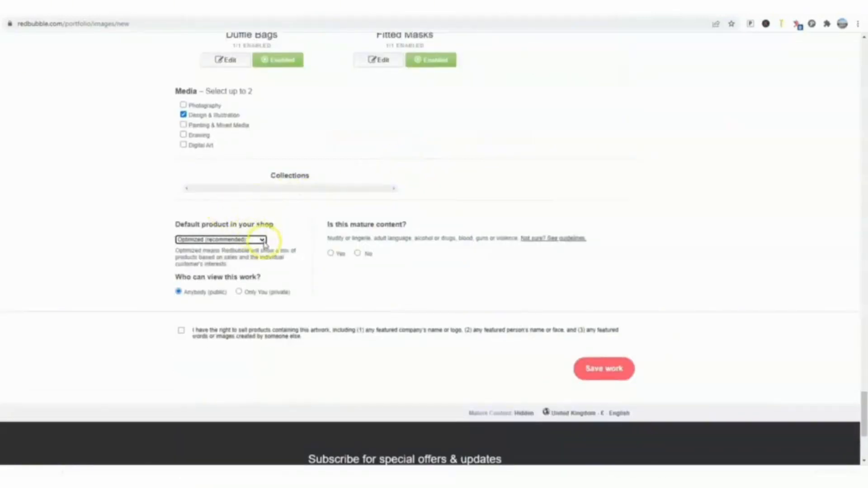
left_click(262, 242)
scroll(260, 248, "up", 1)
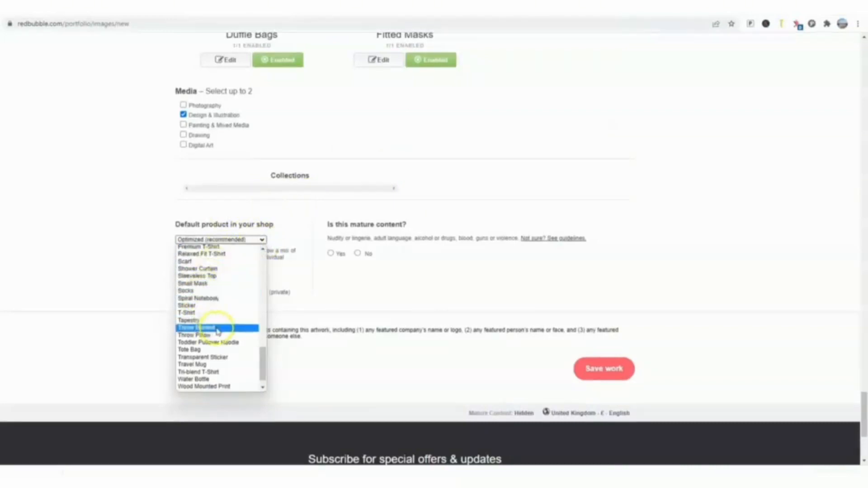
scroll(208, 332, "down", 1)
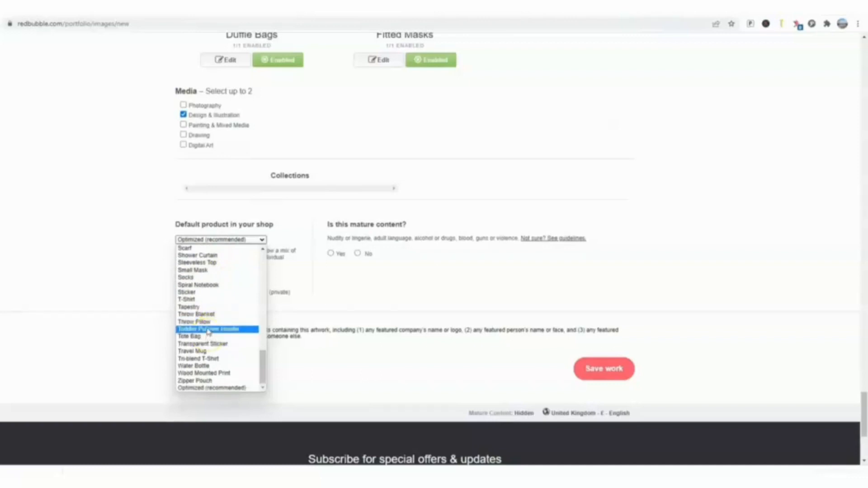
left_click(206, 322)
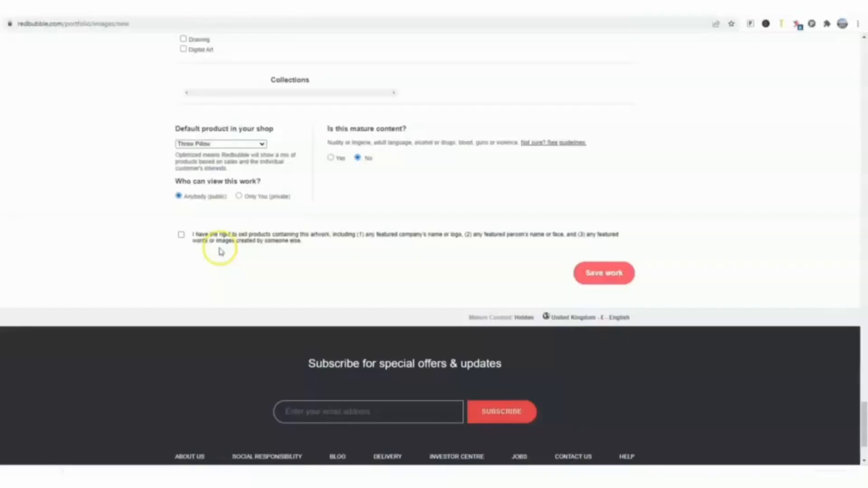
Step: Declare the right to sell products containing this artwork and save the work
left_click(181, 234)
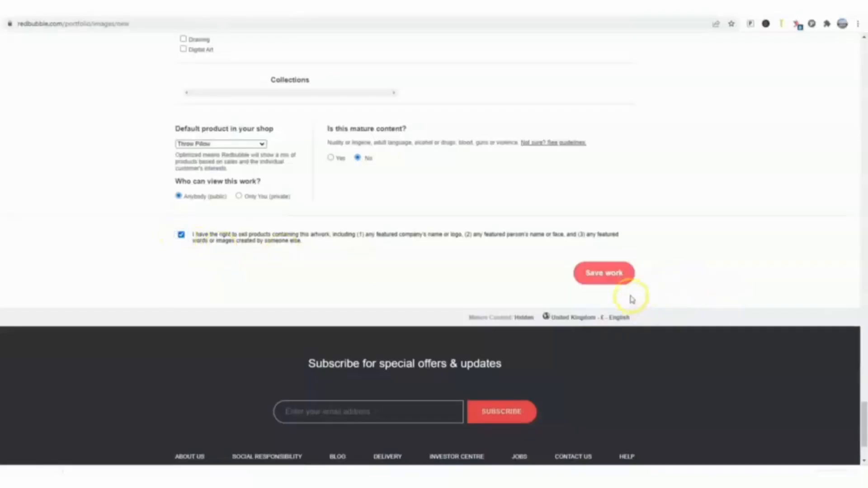
left_click(613, 275)
scroll(578, 264, "up", 3)
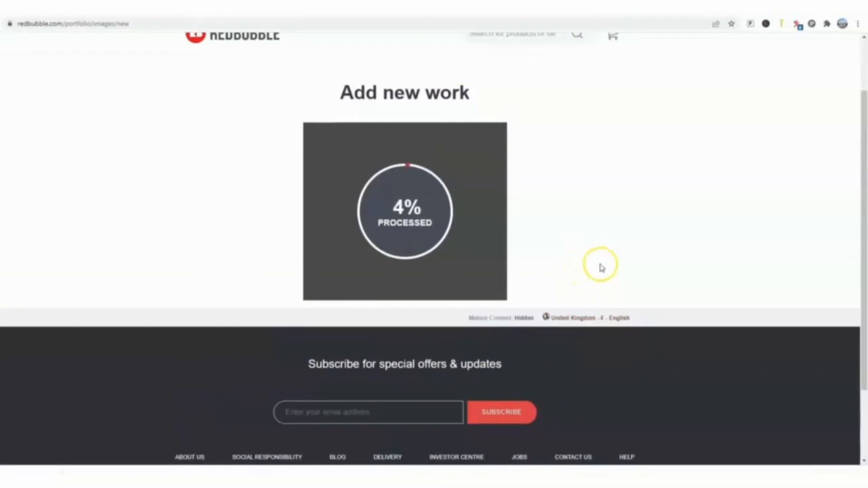
left_click(651, 260)
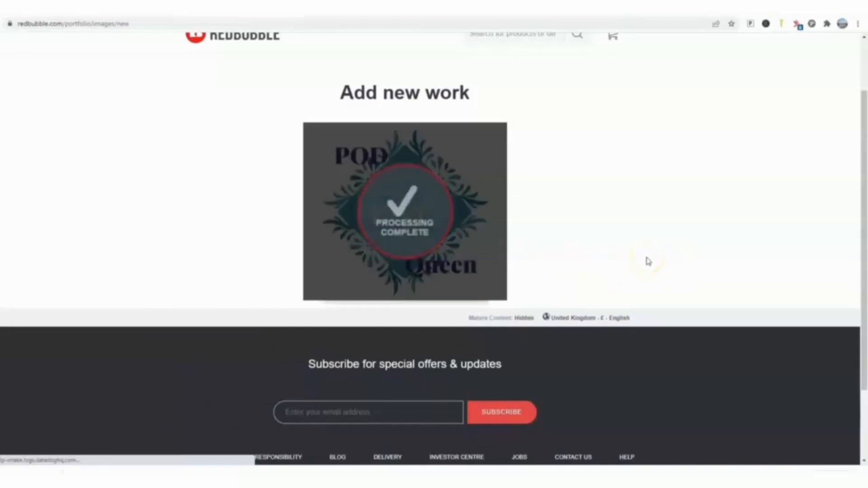
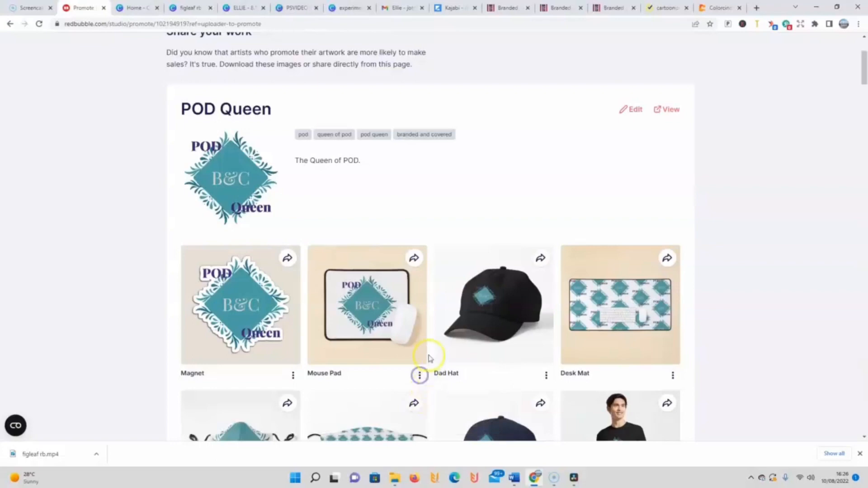
Step: View the shop product page of the POD Queen Mouse Pad and look through its details
left_click(420, 375)
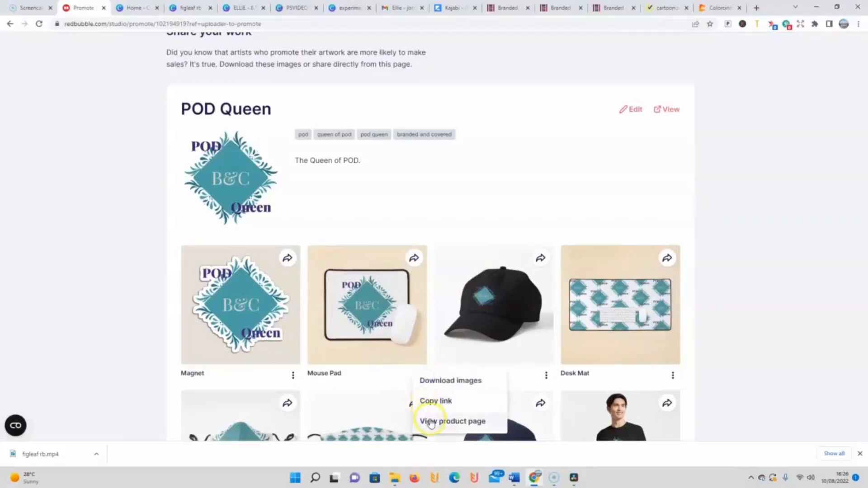
left_click(430, 419)
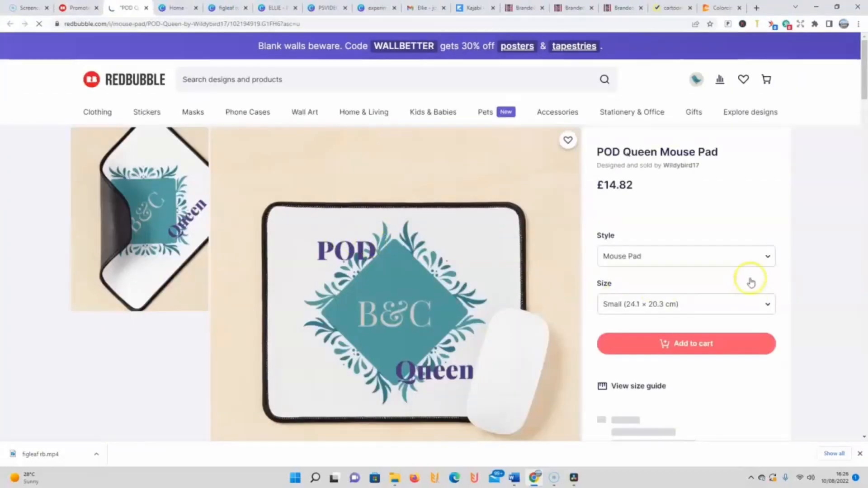
scroll(639, 285, "down", 4)
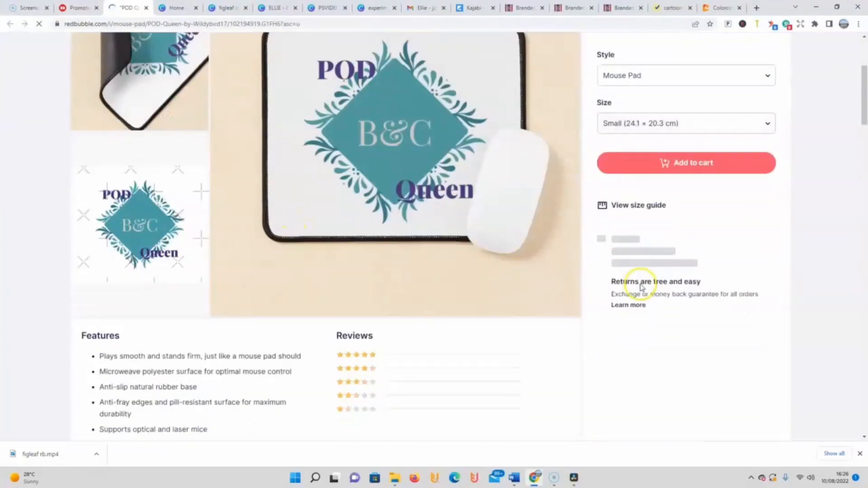
scroll(498, 278, "down", 3)
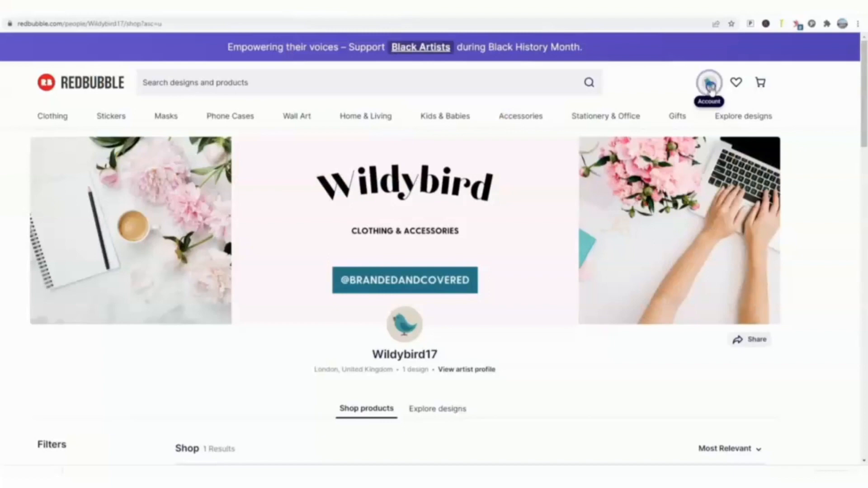
Step: Open the Protect your work settings from the account settings and enable download protection with a transparent image over the works
left_click(711, 88)
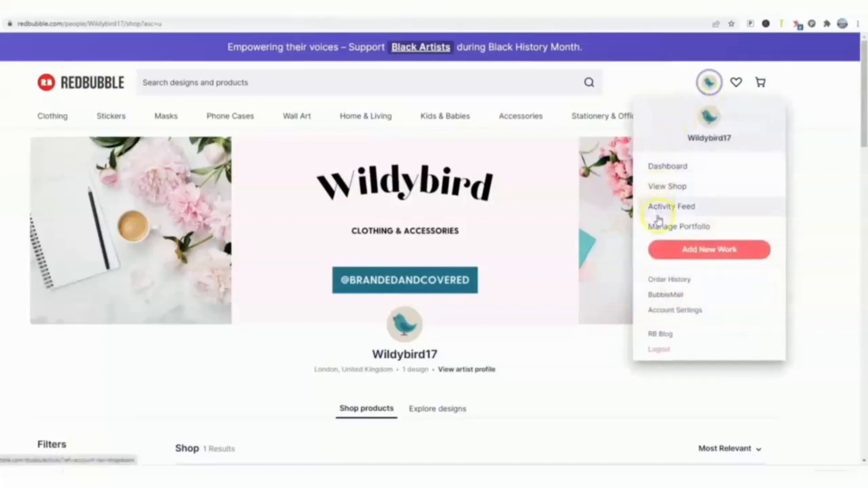
left_click(660, 310)
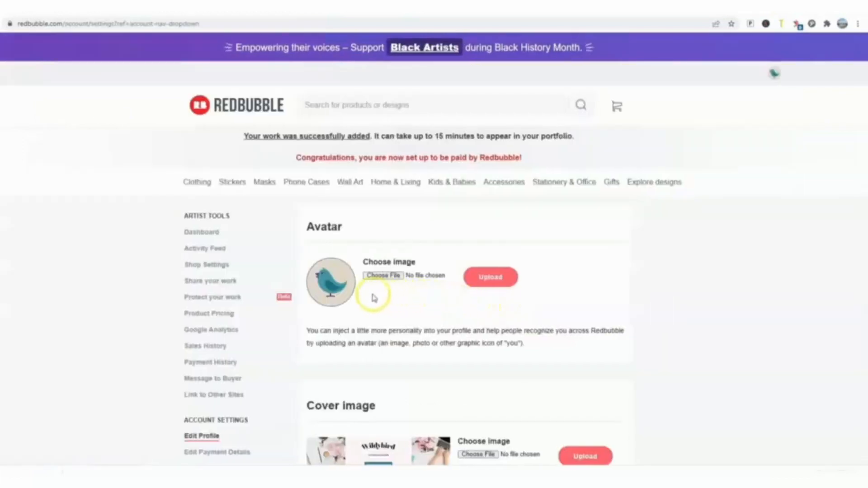
scroll(369, 296, "down", 1)
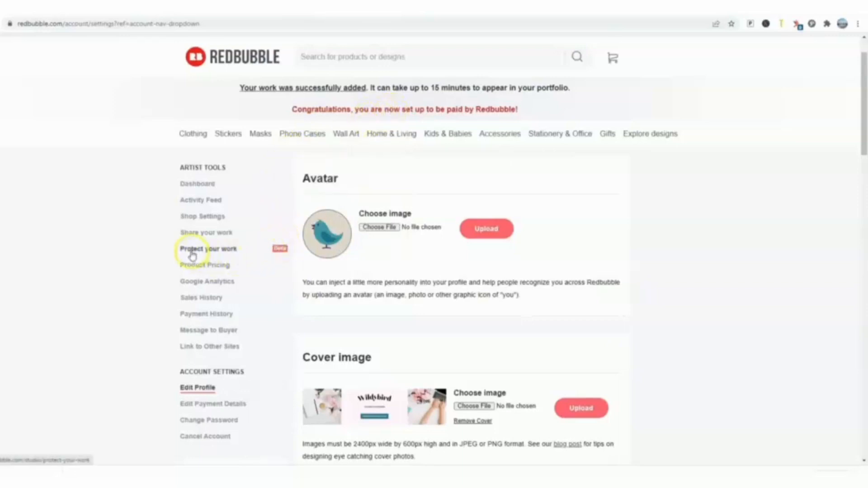
left_click(222, 250)
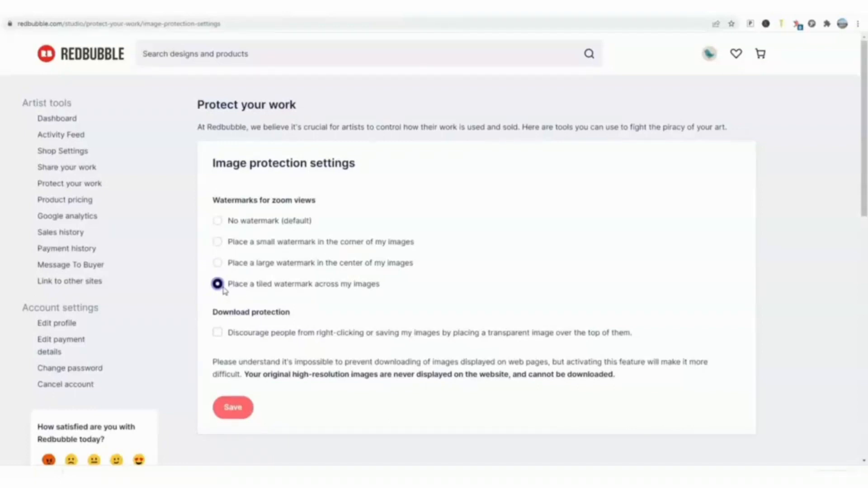
left_click(217, 333)
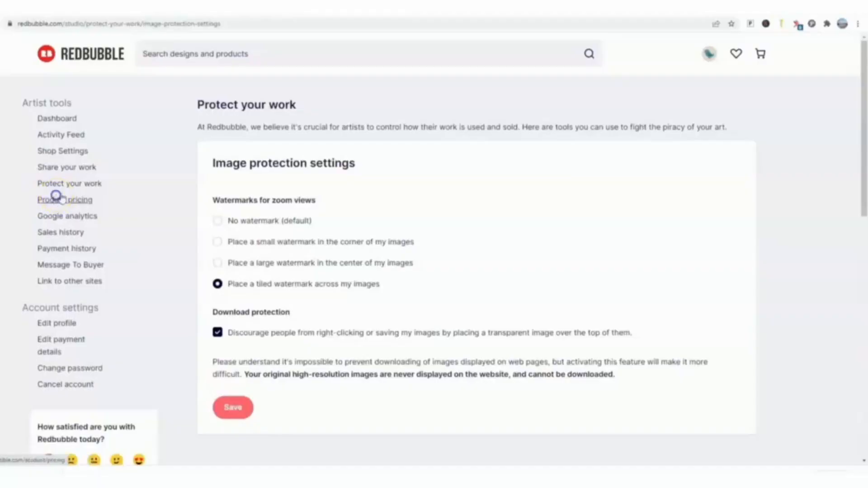
Step: Open the product pricing settings, set the T-Shirt markup to 40% and apply it to all products
left_click(56, 198)
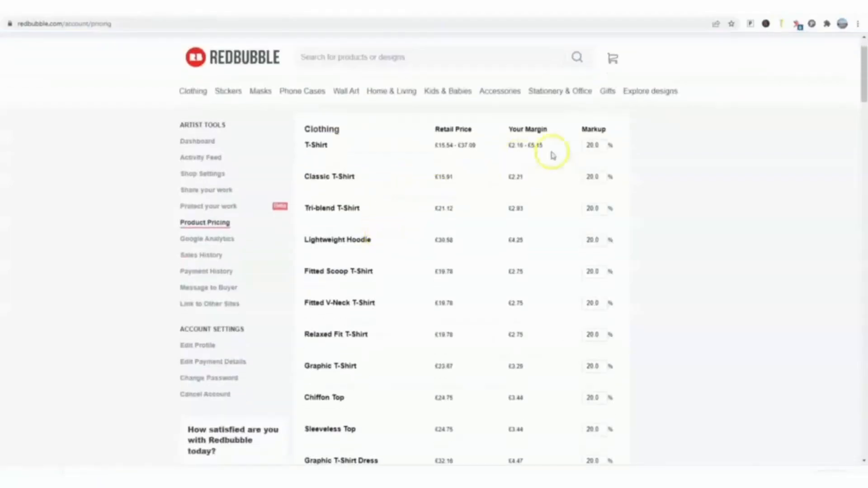
left_click(596, 145)
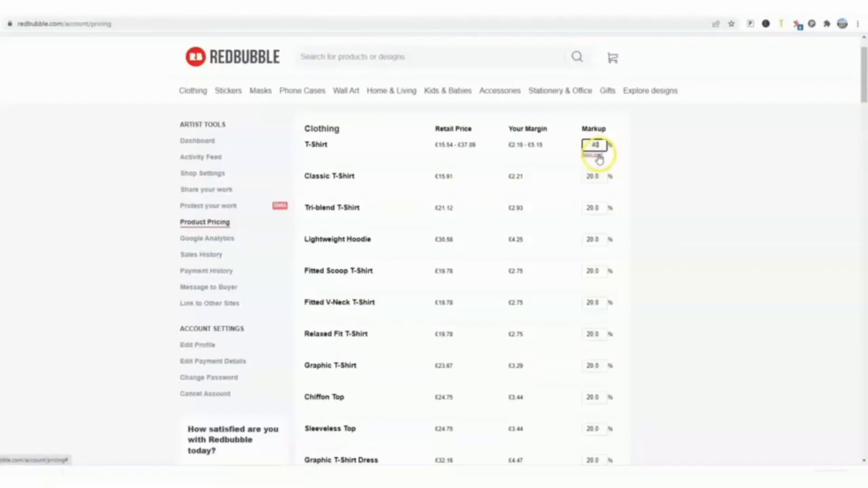
left_click(596, 155)
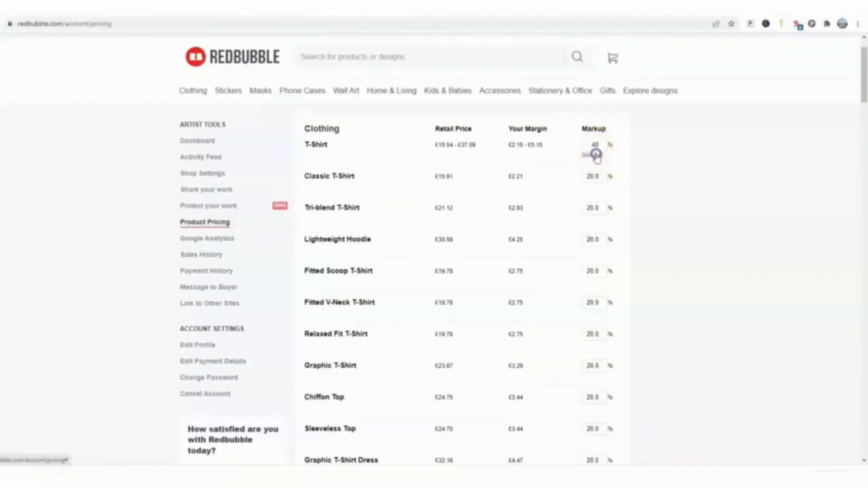
scroll(587, 193, "down", 1)
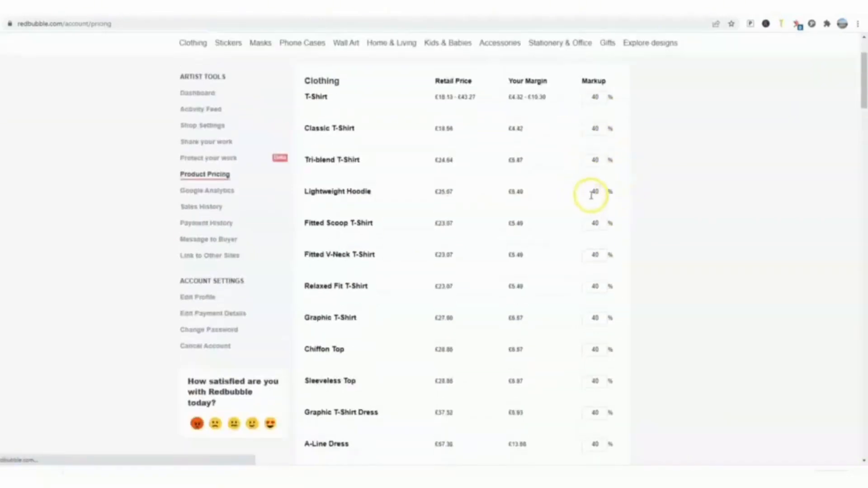
scroll(591, 195, "down", 8)
scroll(591, 196, "up", 1)
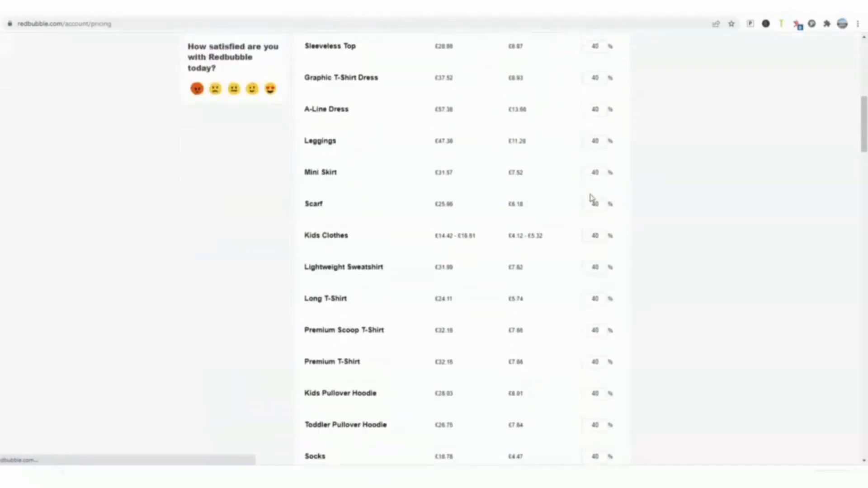
scroll(687, 215, "down", 2)
left_click(687, 216)
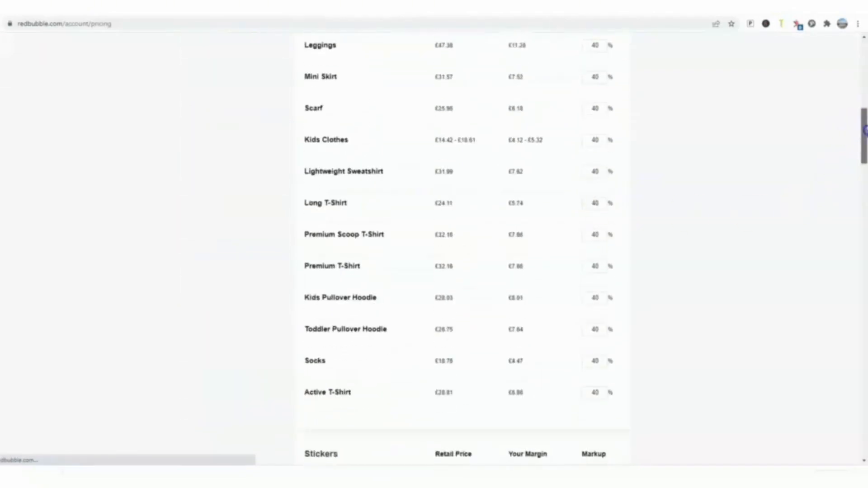
left_click_drag(860, 132, 860, 54)
Step: Set the T-Shirt markup to 10% and apply it to all products
left_click(604, 187)
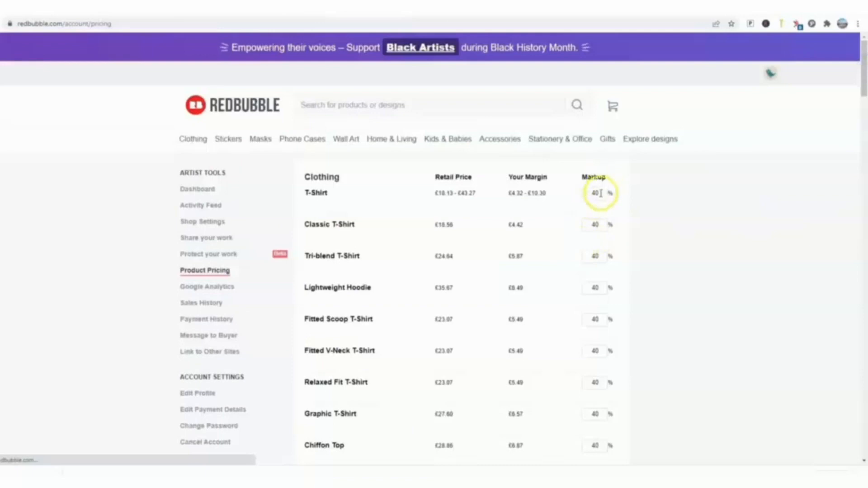
double_click(605, 189)
type("10")
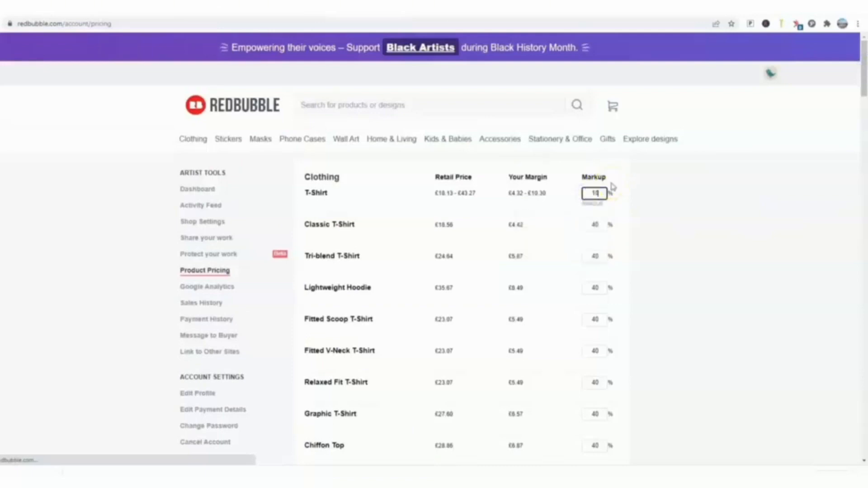
left_click(595, 222)
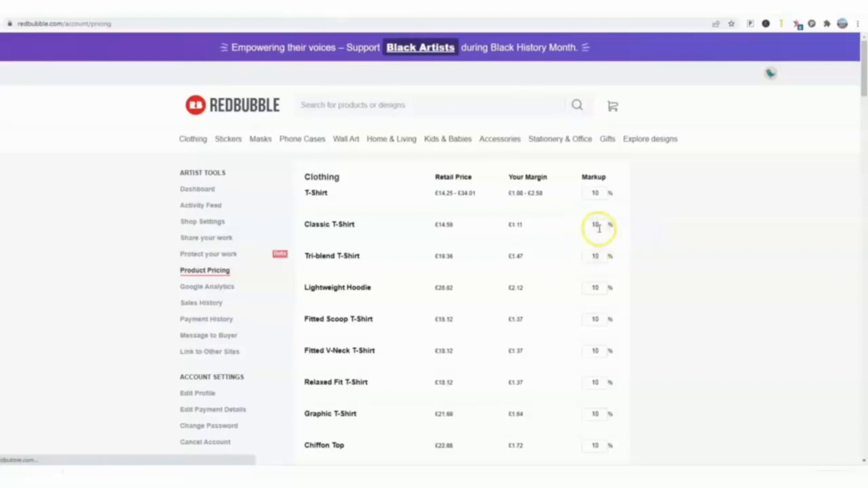
Step: Set individual markups of 30% for Classic T-Shirt, 14% for Lightweight Hoodie and 200% for Fitted V-Neck T-Shirt
left_click_drag(599, 228, 579, 229)
type("30")
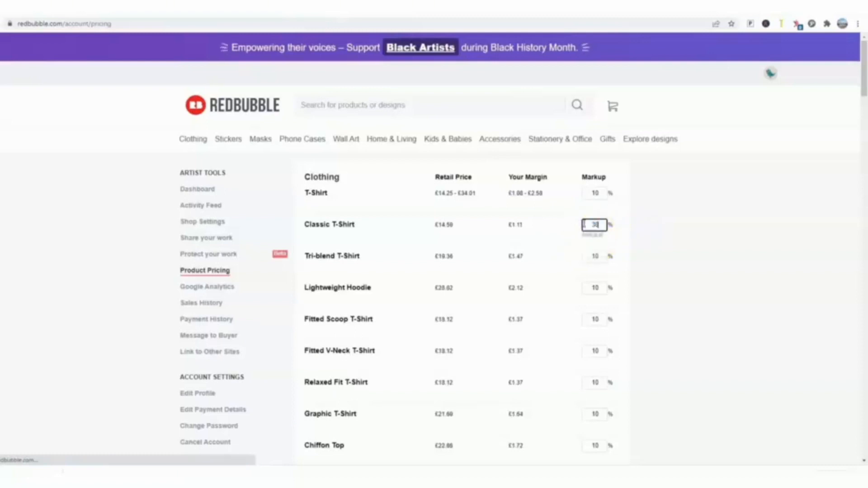
left_click(596, 257)
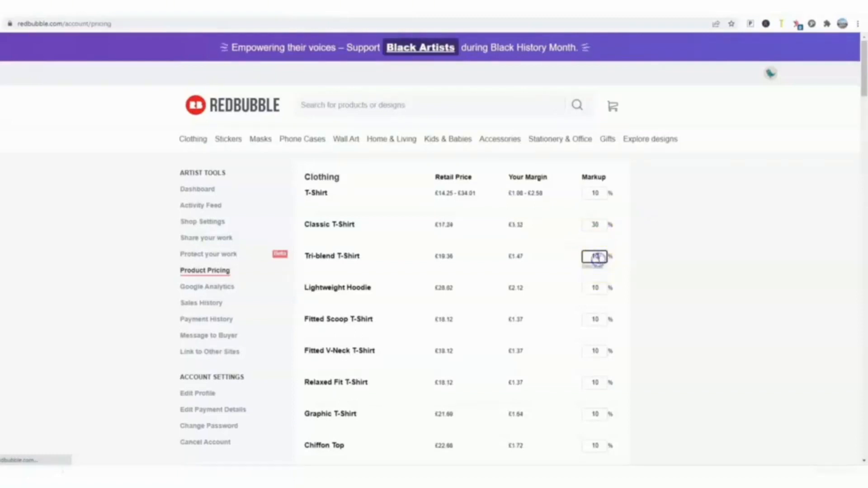
left_click_drag(606, 288, 580, 288)
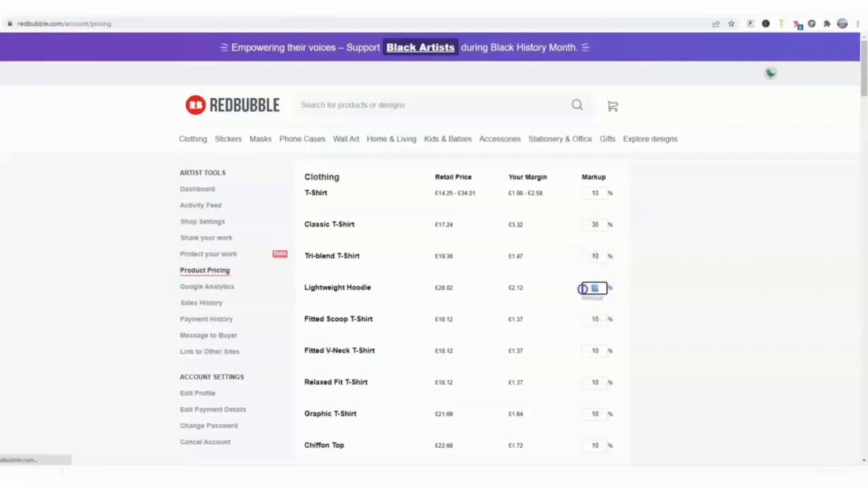
type("14")
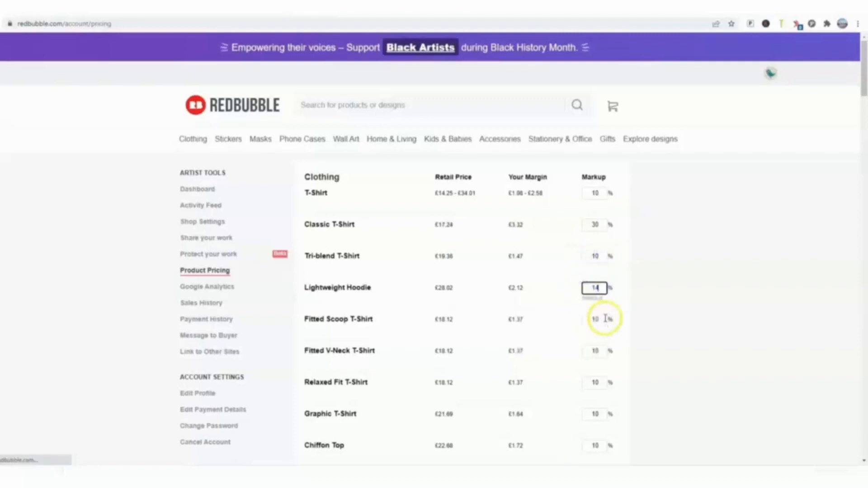
left_click(598, 353)
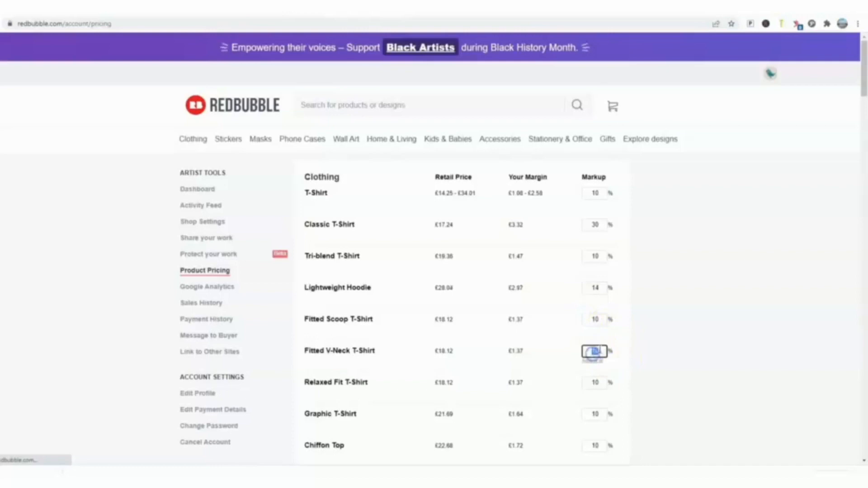
type("200")
left_click(672, 354)
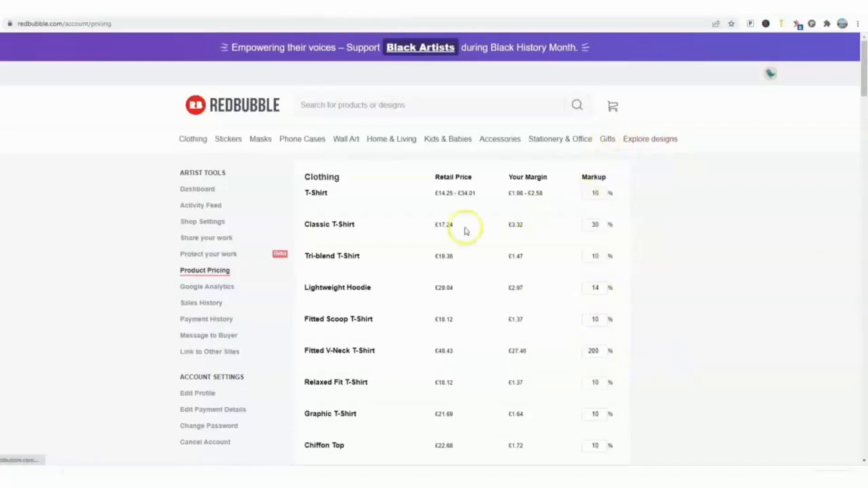
Step: Apply the markups to all existing work and save them as the new default markups
scroll(428, 271, "down", 10)
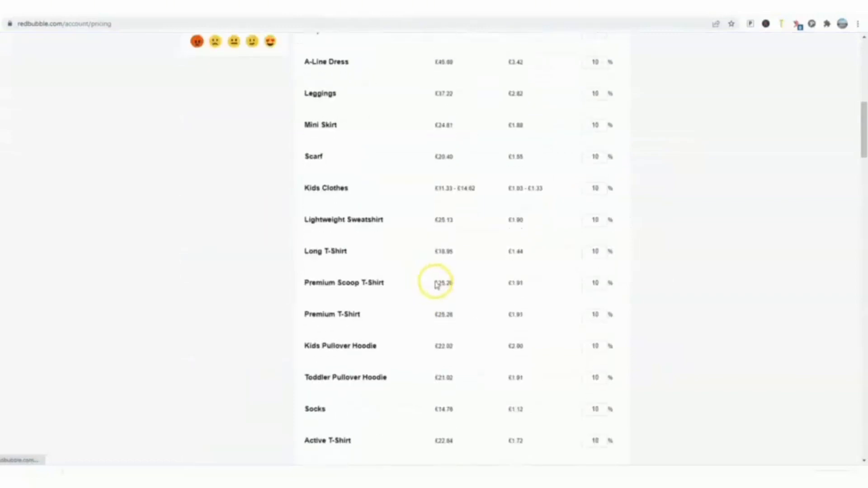
scroll(437, 282, "down", 5)
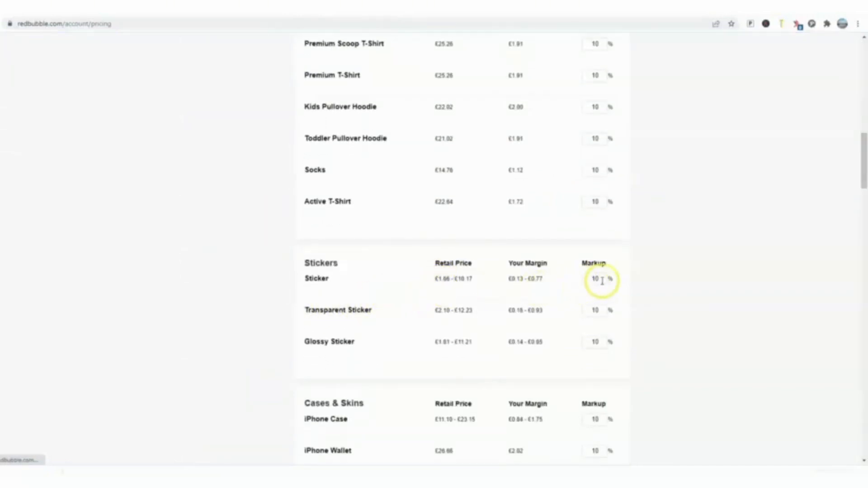
left_click_drag(865, 148, 865, 416)
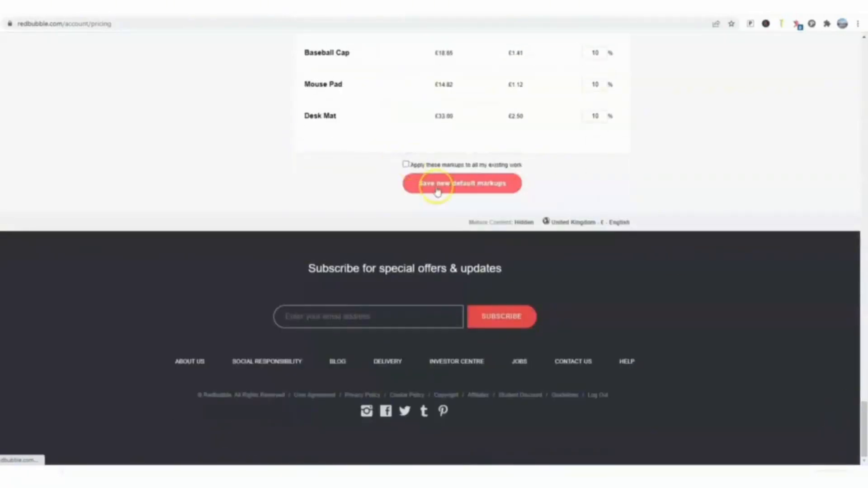
left_click(406, 163)
left_click(447, 185)
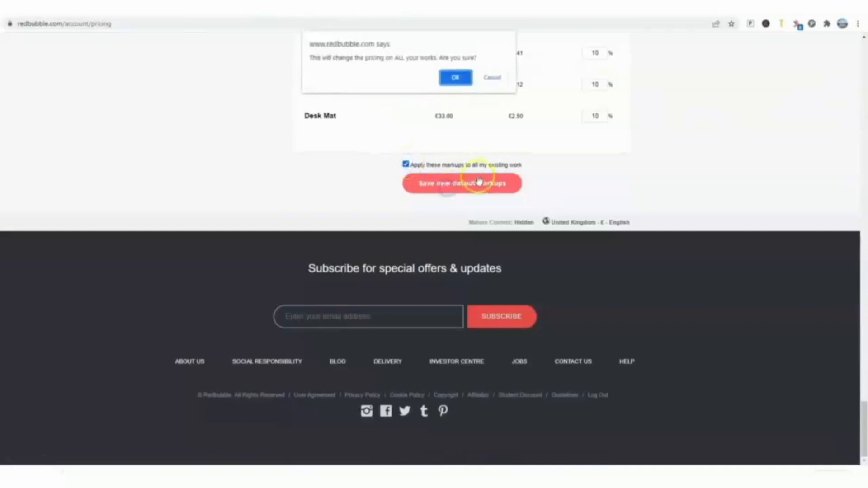
left_click(450, 76)
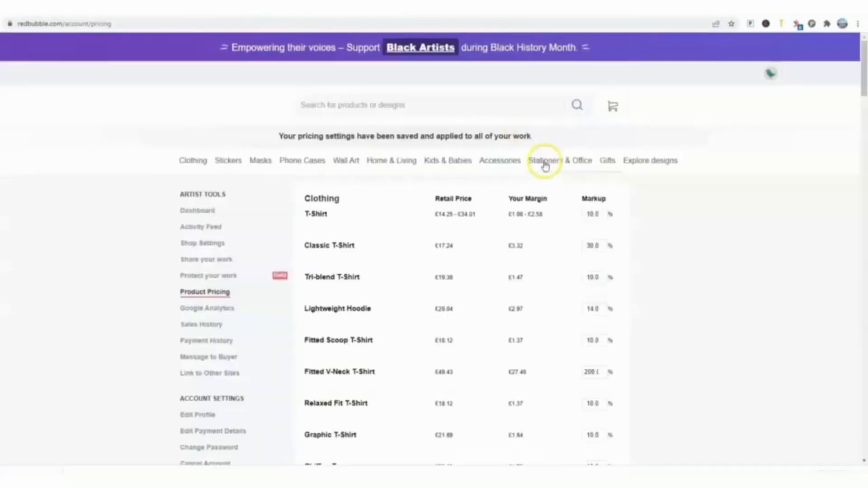
mouse_move(545, 165)
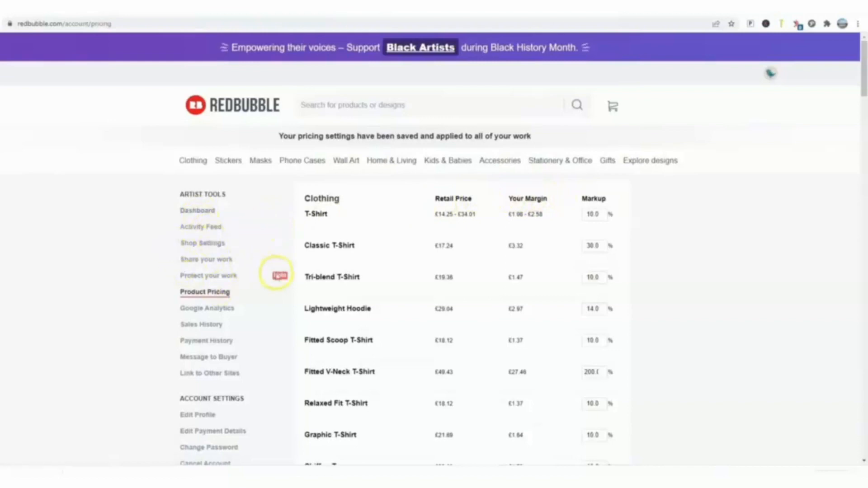
Step: Open the artist dashboard and look through it
scroll(268, 274, "down", 2)
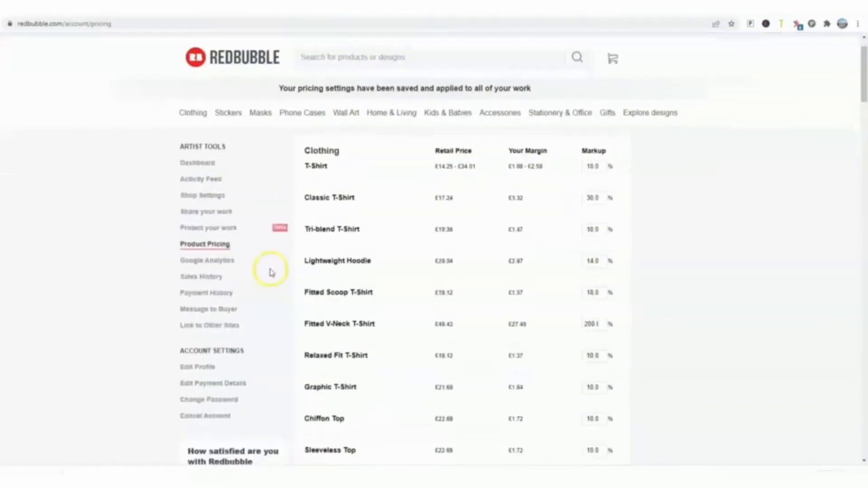
left_click(201, 114)
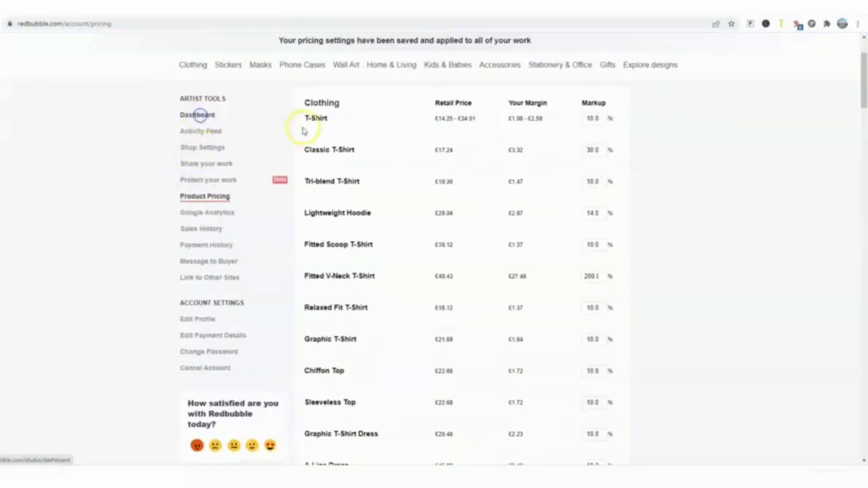
scroll(405, 155, "down", 1)
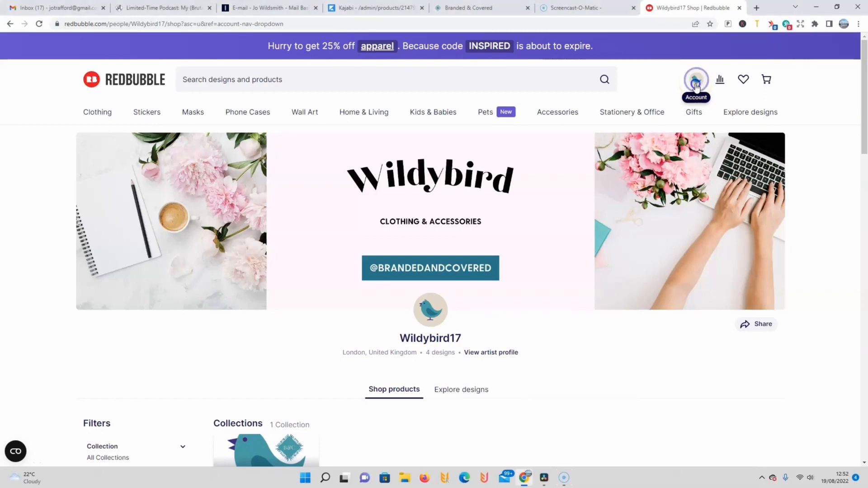
Step: Start adding a new work by copying an existing one from the portfolio
left_click(697, 84)
left_click(664, 235)
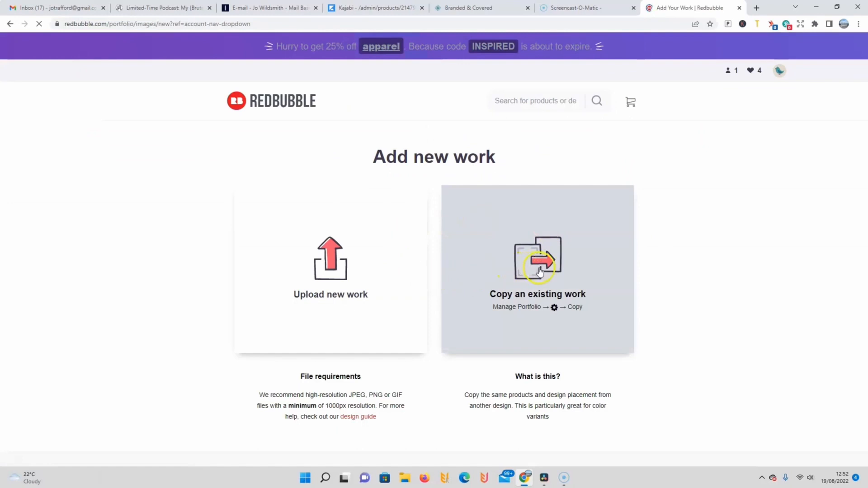
left_click(539, 271)
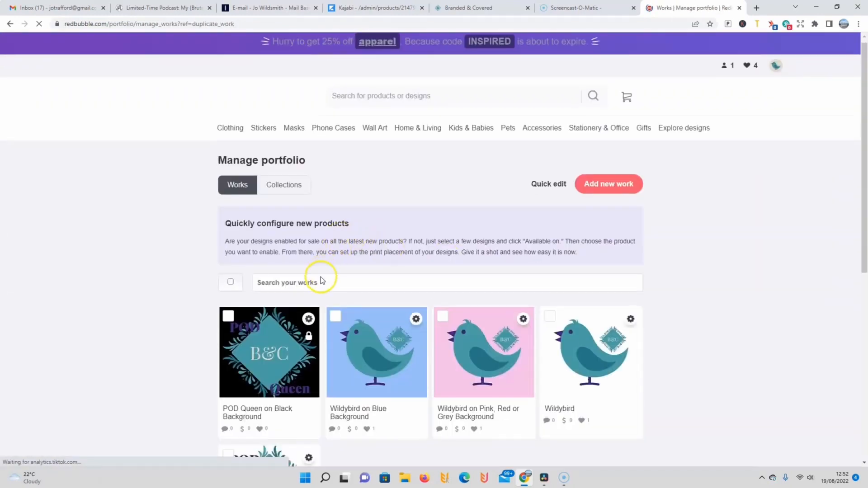
Step: Start a new work by copying the settings of Wildybird on Blue Background
scroll(321, 280, "down", 1)
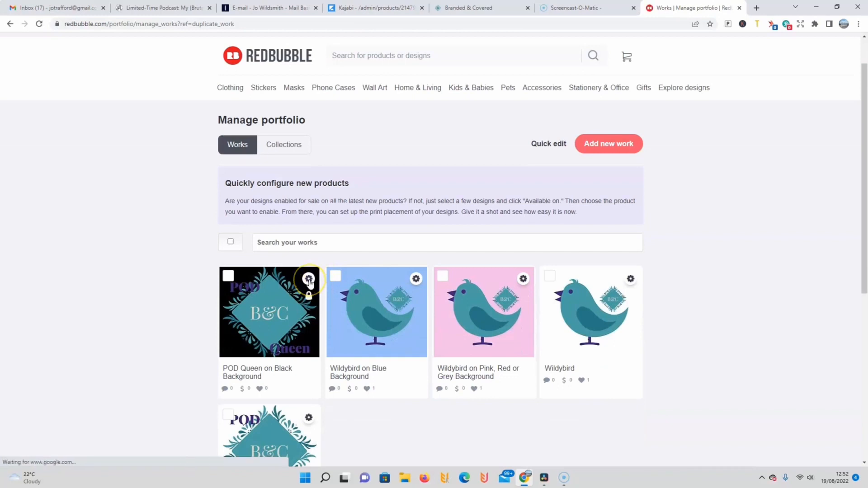
left_click(415, 279)
left_click(367, 345)
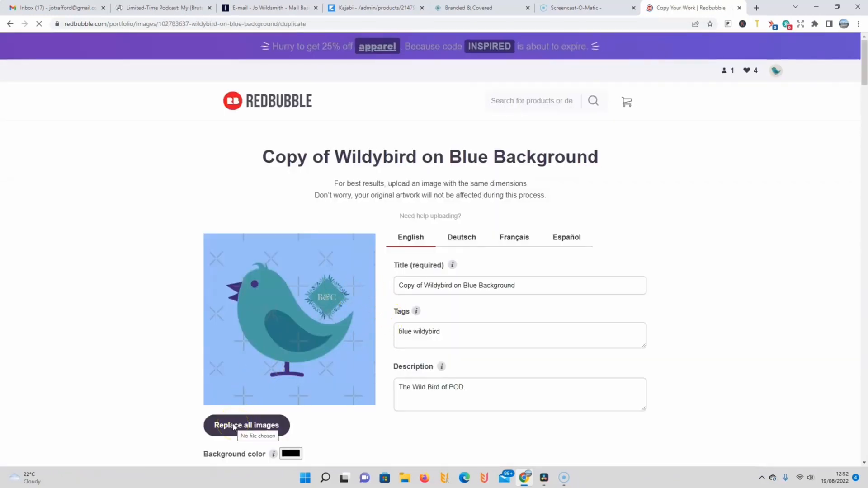
Step: Replace all images of the copied work with the pink bull head graphic and set its background color to #6D6060
left_click(10, 475)
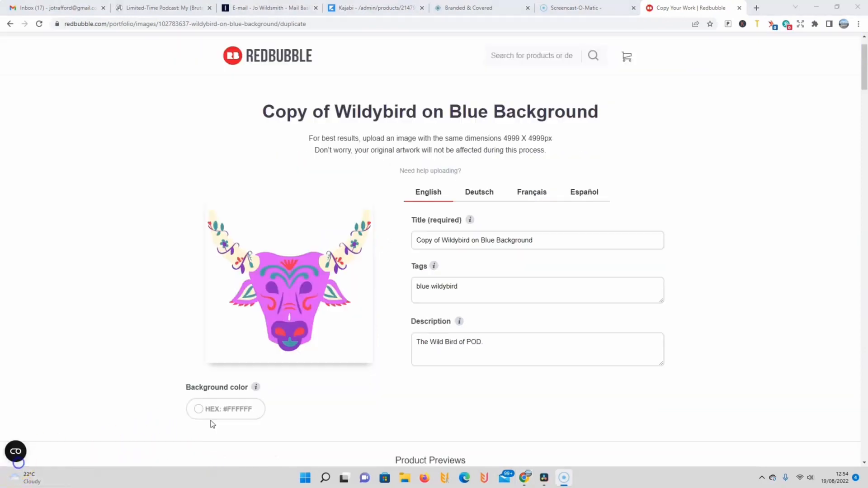
left_click(200, 413)
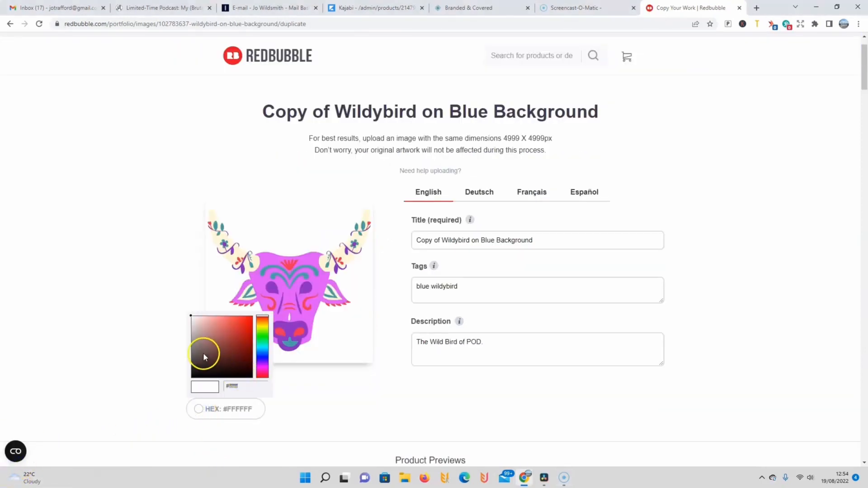
left_click(198, 350)
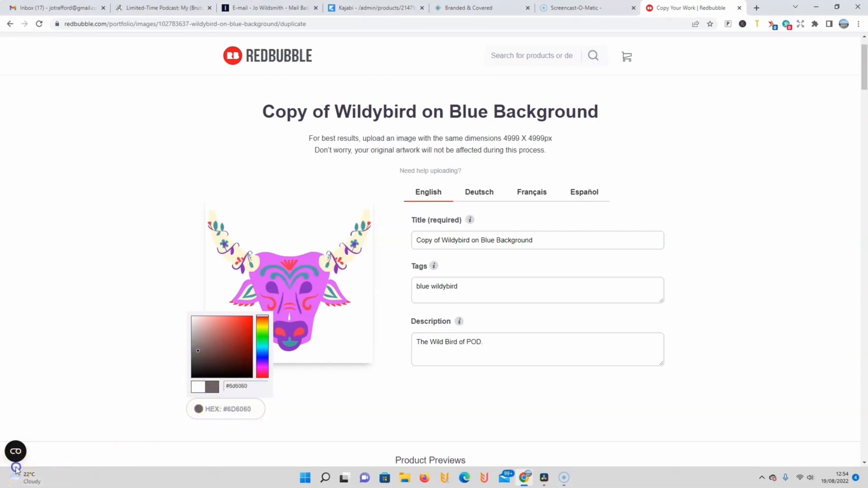
Step: Enter title "Colourful Bull", tags "bull, colourful mardi gras, mardi gras bull, bronco" and description "This cheerful bull will make the part go with a swing!"
triple_click(540, 244)
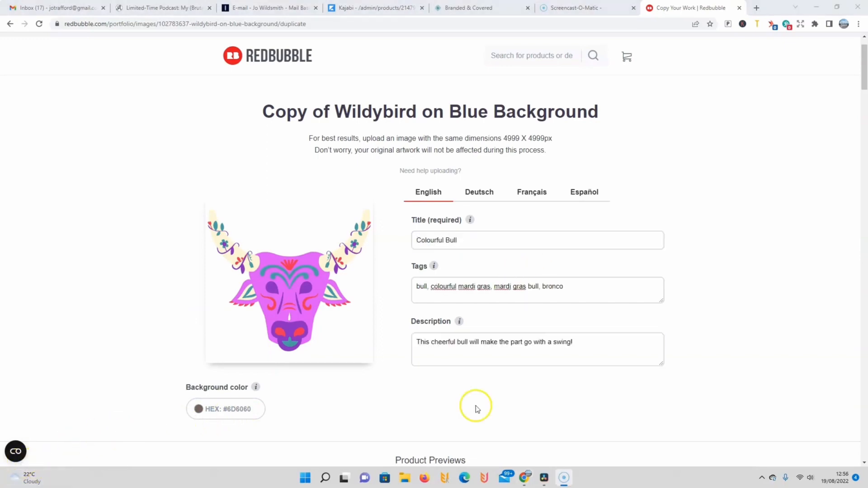
scroll(476, 409, "down", 10)
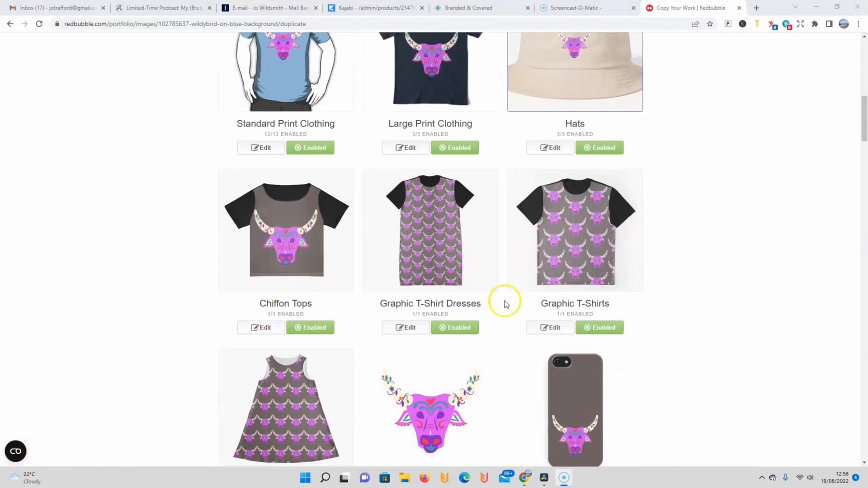
Step: Scale the bull on Chiffon Tops to 35%, move it higher on the chest and apply the changes
scroll(355, 417, "down", 5)
scroll(371, 418, "down", 3)
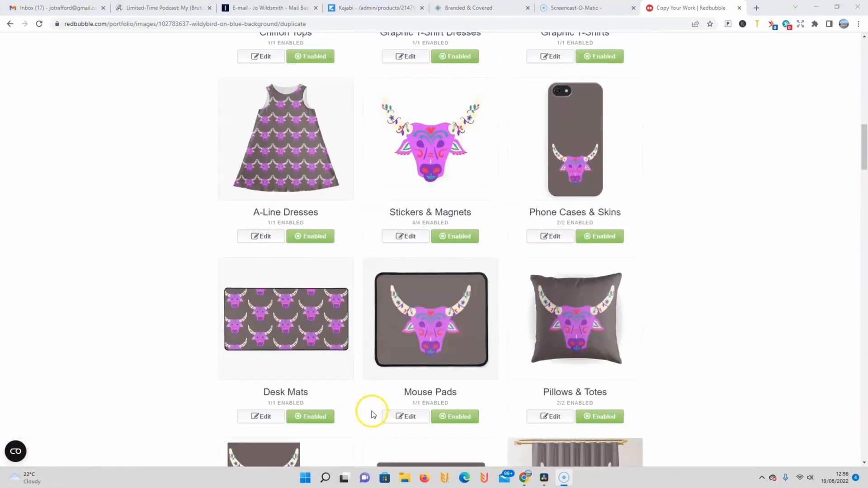
scroll(356, 252, "up", 15)
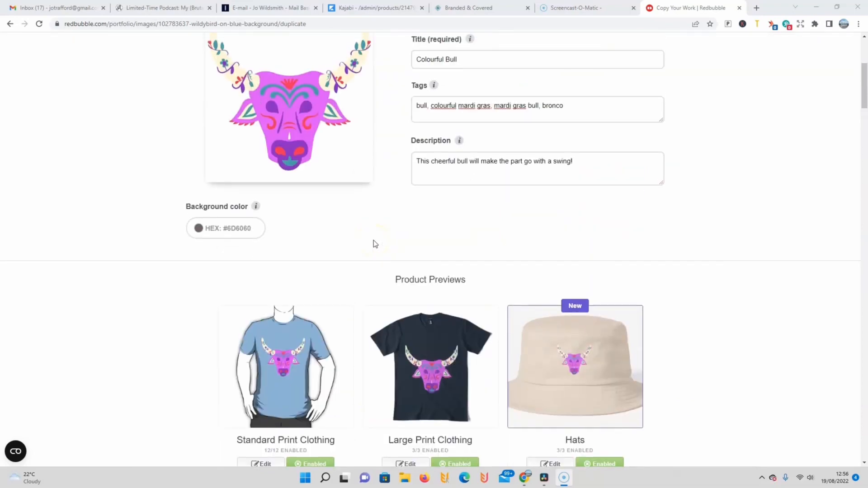
scroll(491, 310, "down", 7)
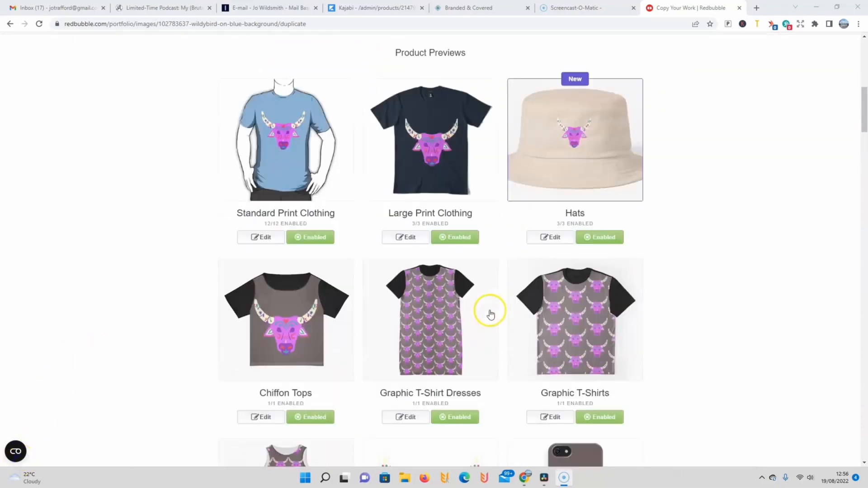
left_click(260, 327)
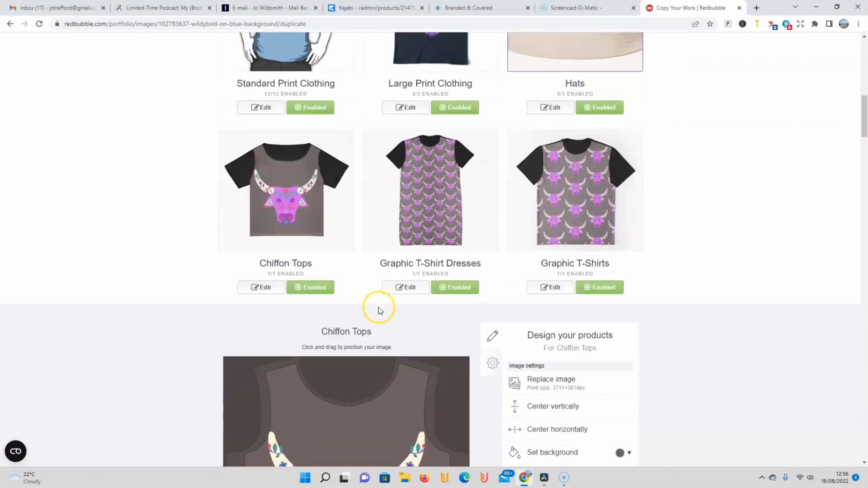
left_click(384, 301)
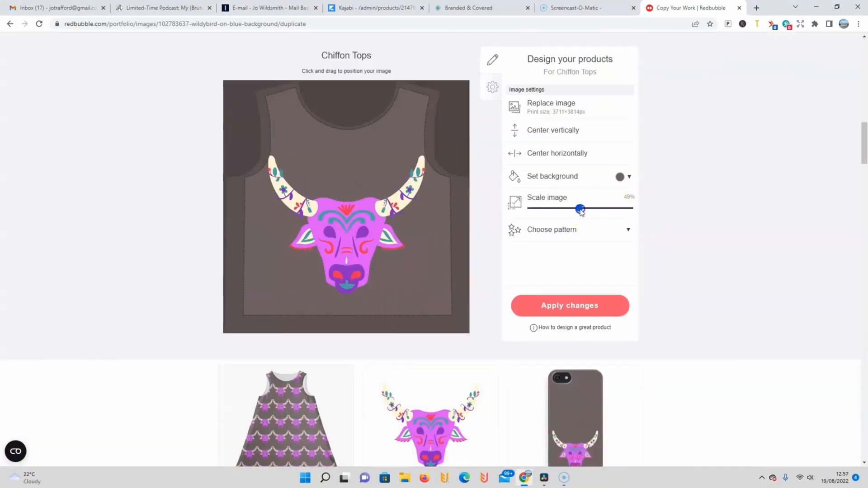
left_click(566, 209)
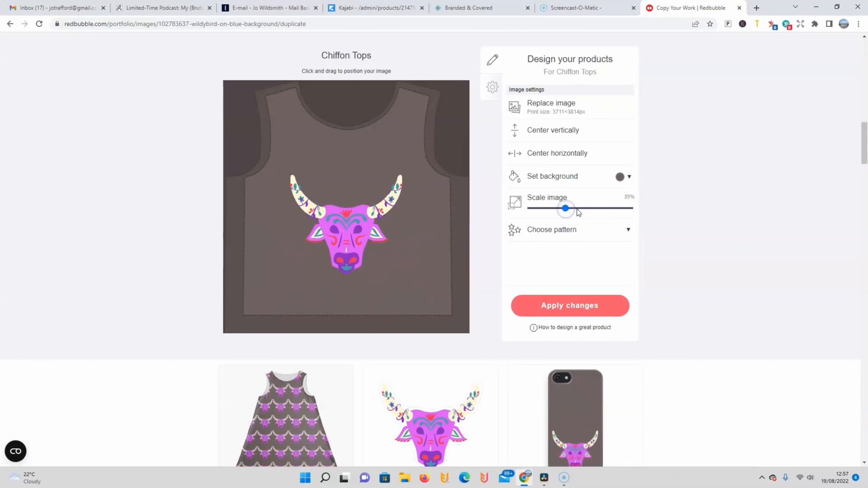
left_click(338, 232)
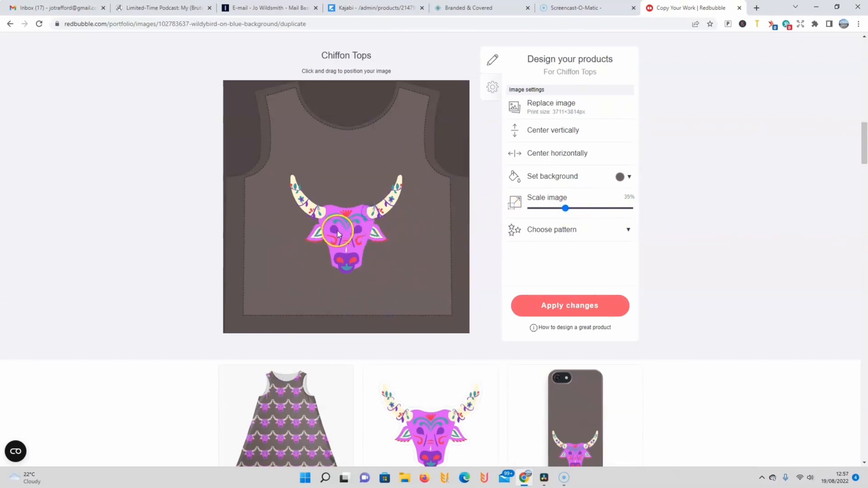
left_click_drag(341, 232, 340, 207)
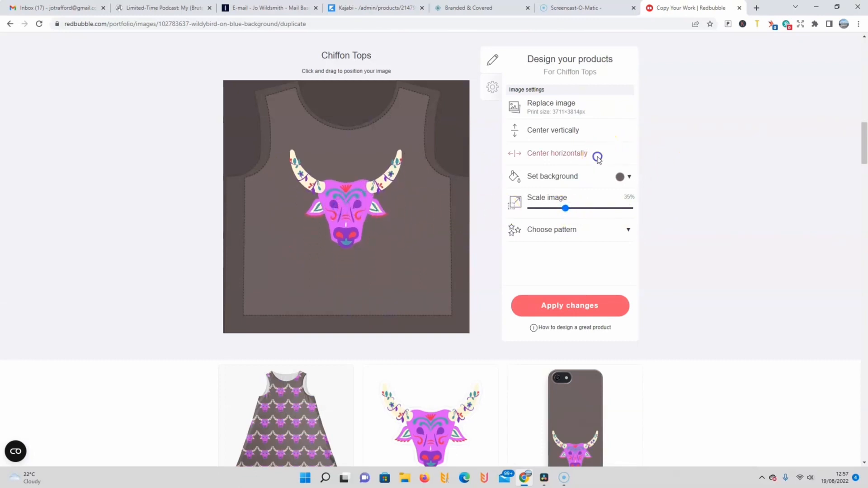
left_click(559, 304)
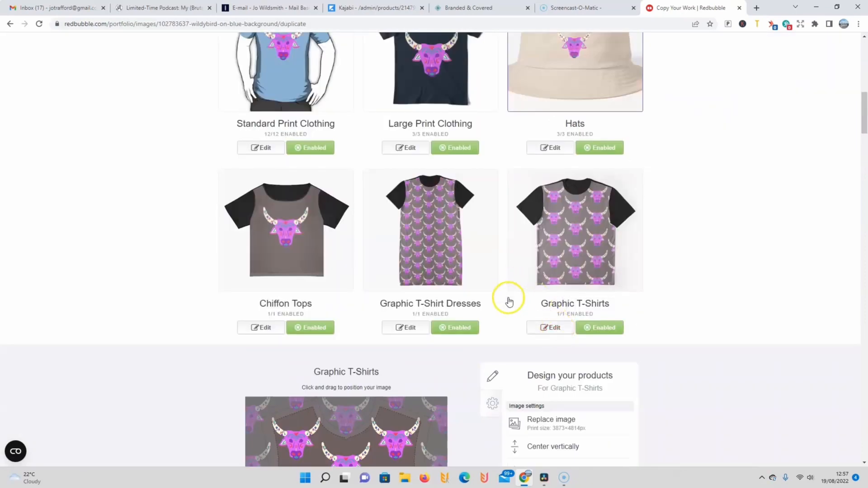
Step: Set the Graphic T-Shirts design to No pattern so it uses a single bull
scroll(519, 334, "up", 1)
scroll(517, 337, "down", 4)
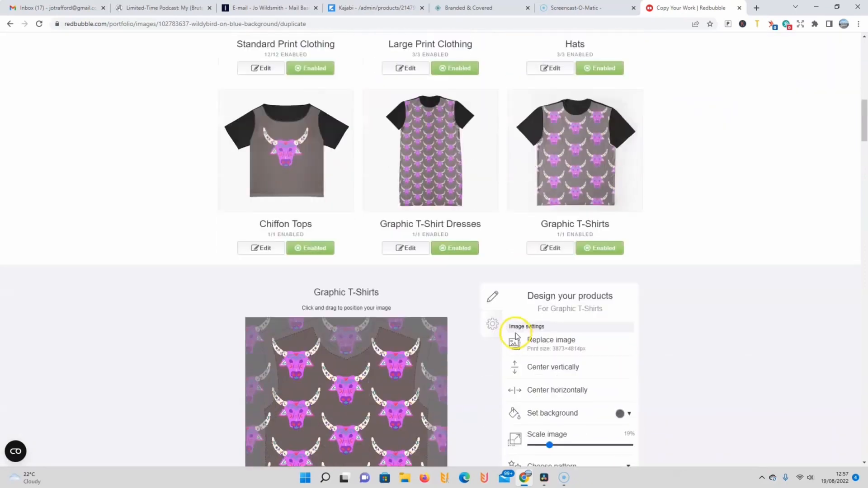
scroll(513, 344, "down", 2)
left_click(555, 322)
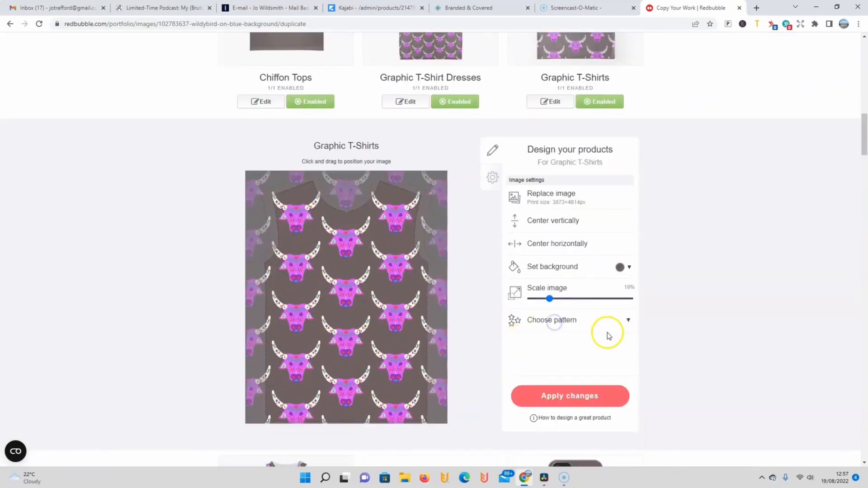
left_click(628, 321)
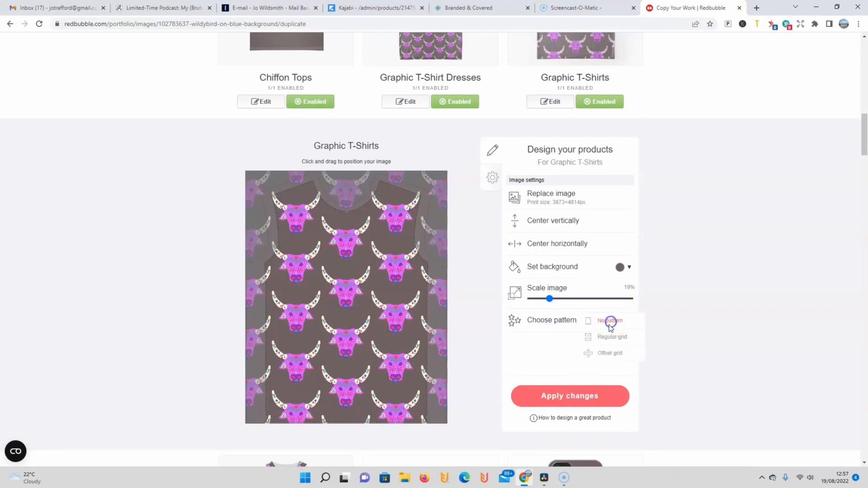
left_click(610, 322)
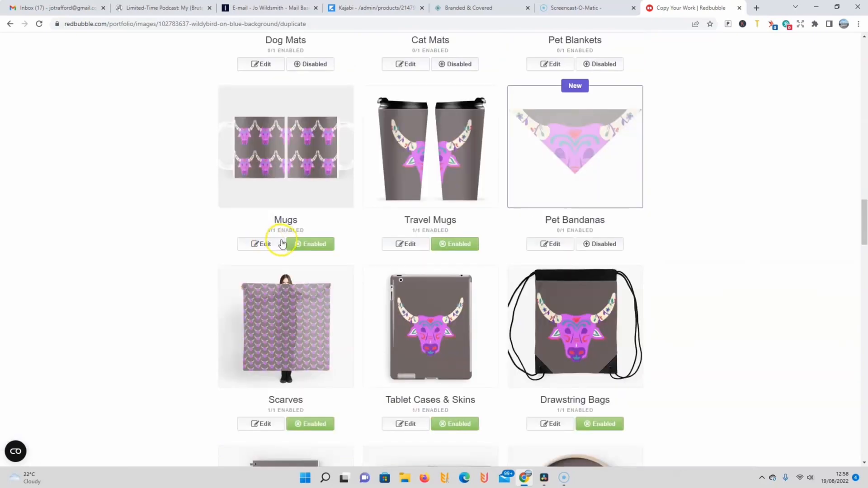
Step: Open the Mugs design settings and confirm the right to sell products containing the bull artwork
left_click(281, 244)
scroll(495, 210, "down", 2)
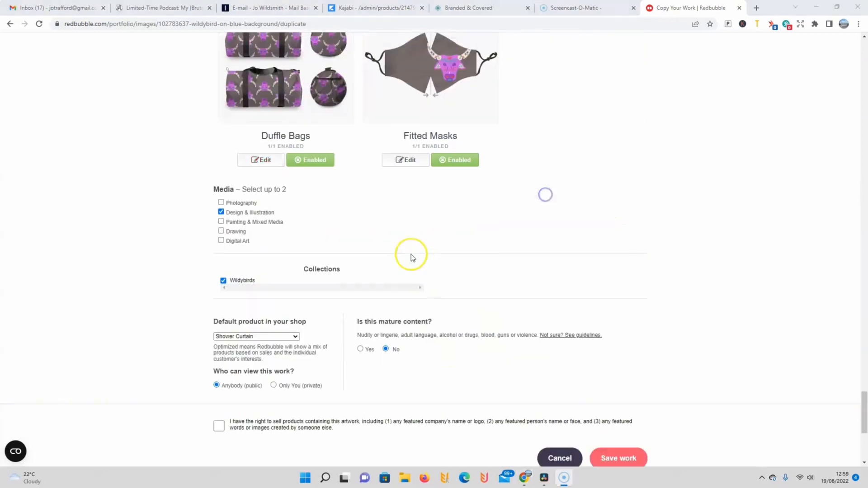
scroll(411, 255, "down", 2)
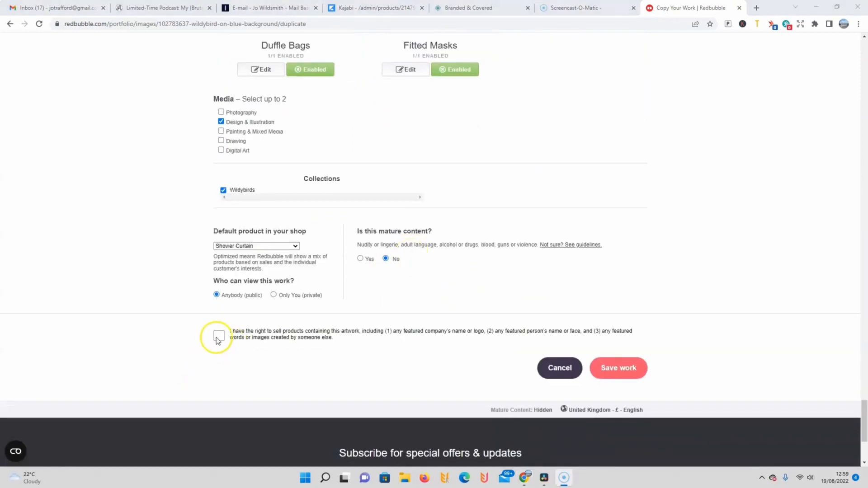
scroll(260, 169, "down", 4)
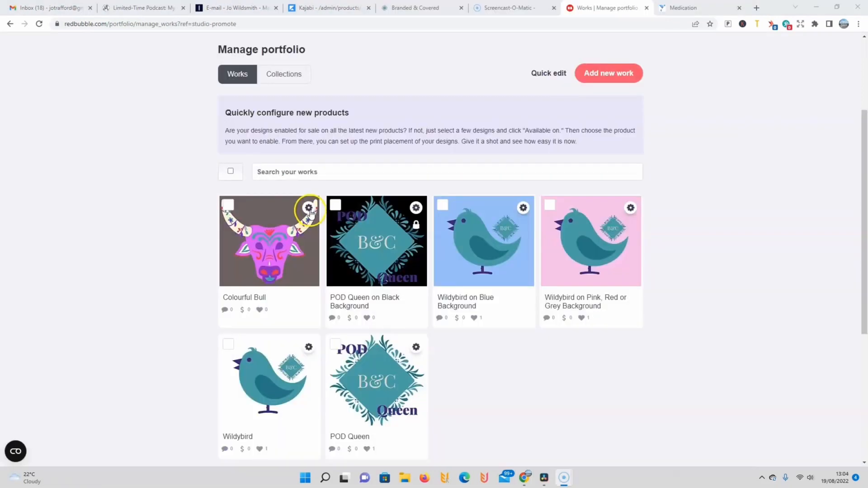
Step: Copy the Colourful Bull work as a new work and confirm the right to sell its artwork
left_click(308, 208)
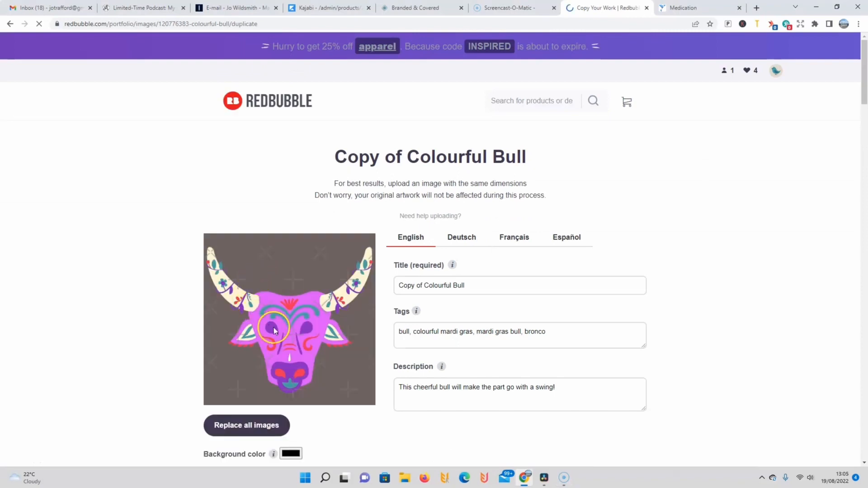
scroll(274, 330, "down", 2)
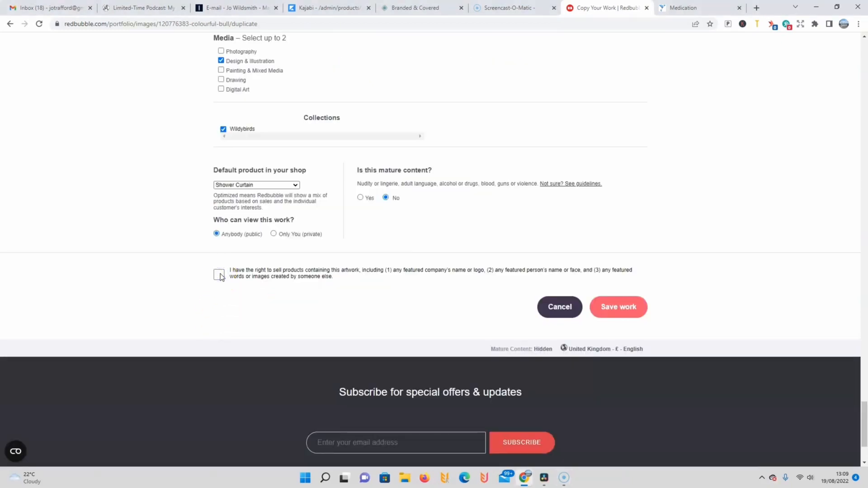
left_click(220, 274)
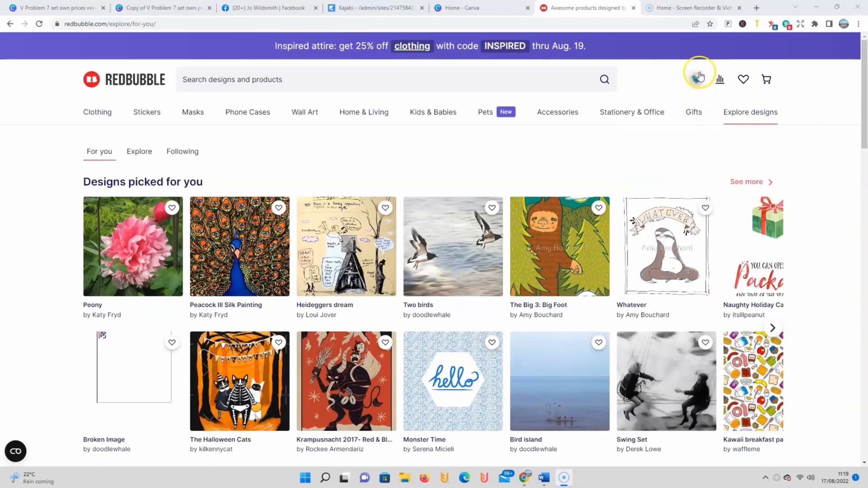
Step: Open the portfolio manager, look at its collections and return to the works list
left_click(696, 81)
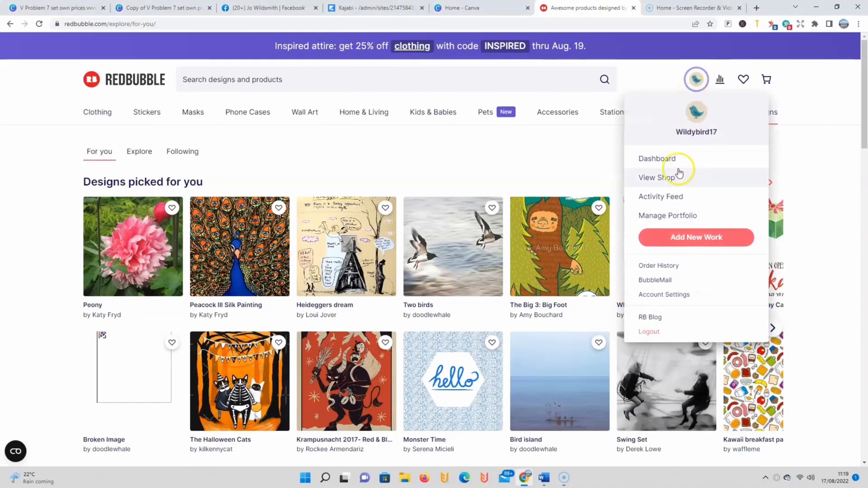
left_click(662, 217)
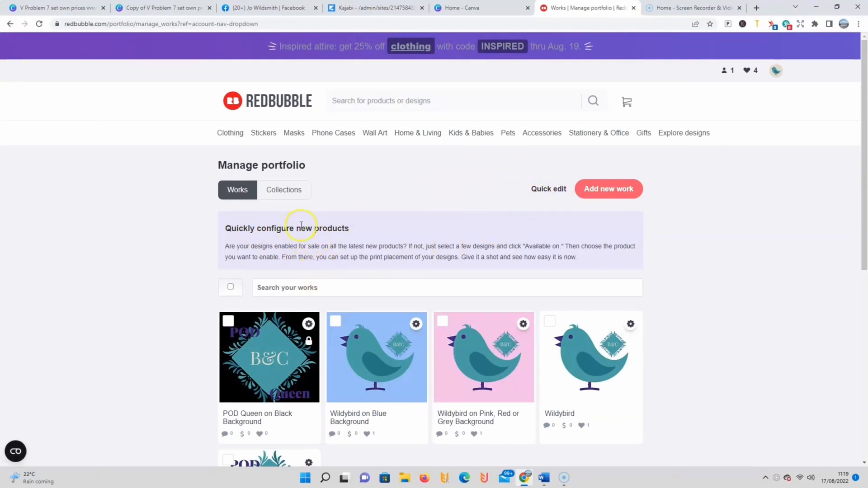
left_click(277, 190)
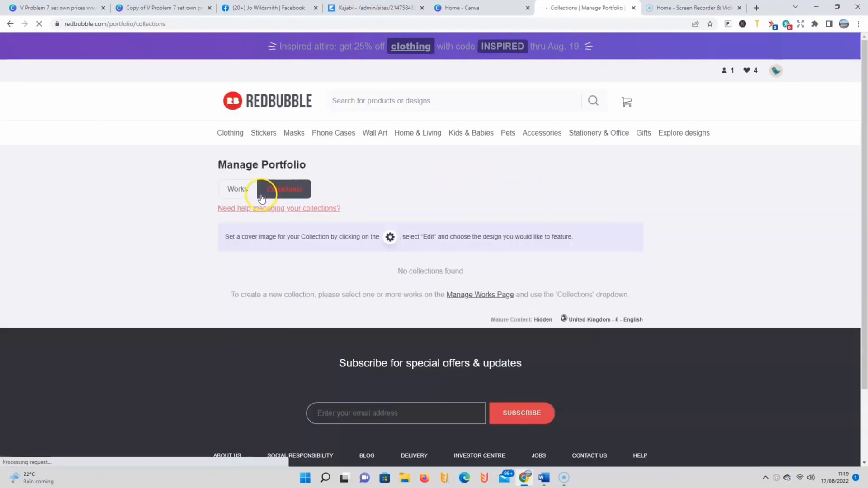
left_click(230, 183)
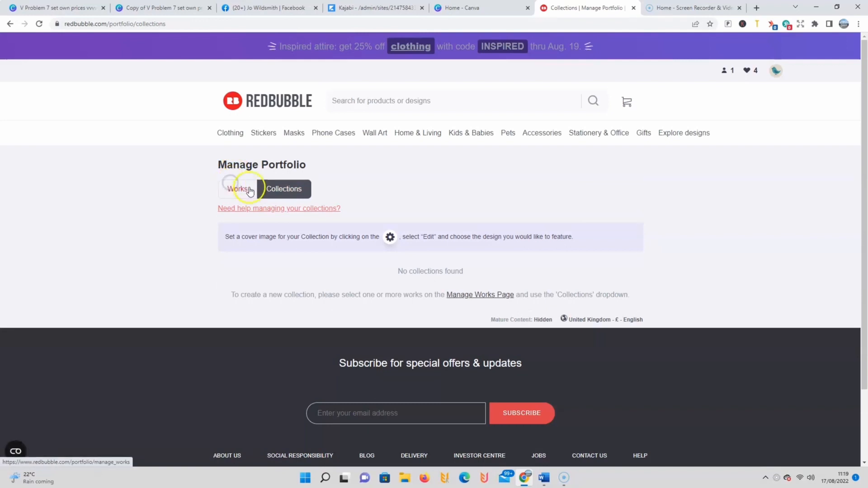
scroll(382, 204, "down", 2)
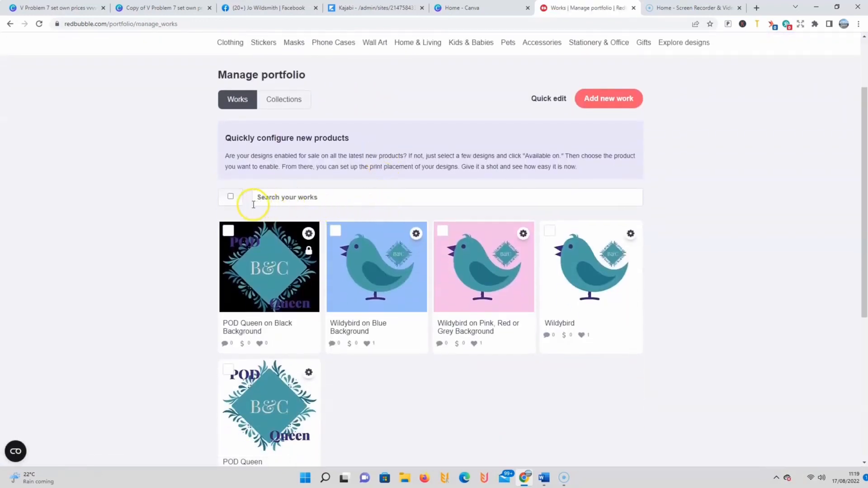
left_click(315, 195)
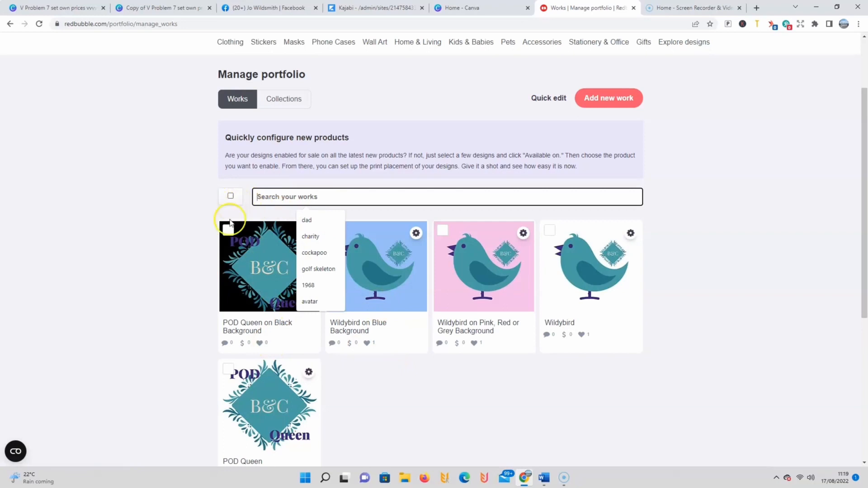
left_click(198, 239)
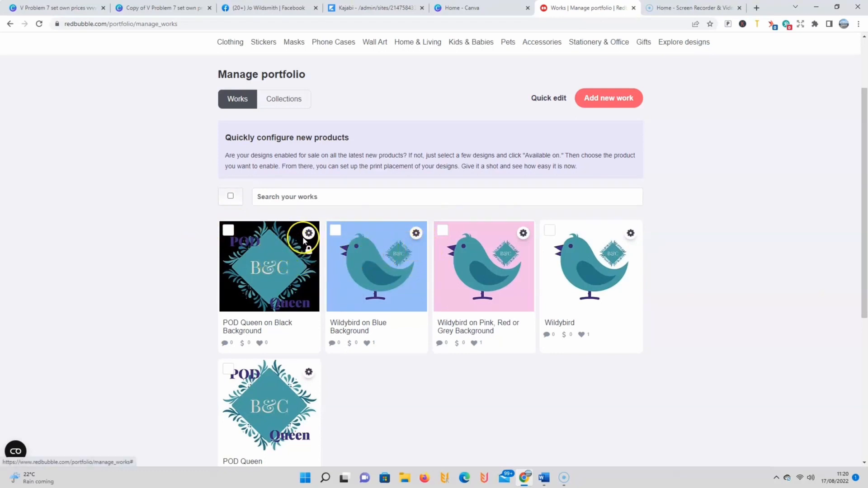
Step: Create a collection named Wildybirds and add the blue, pink and plain Wildybird works to it
left_click(229, 231)
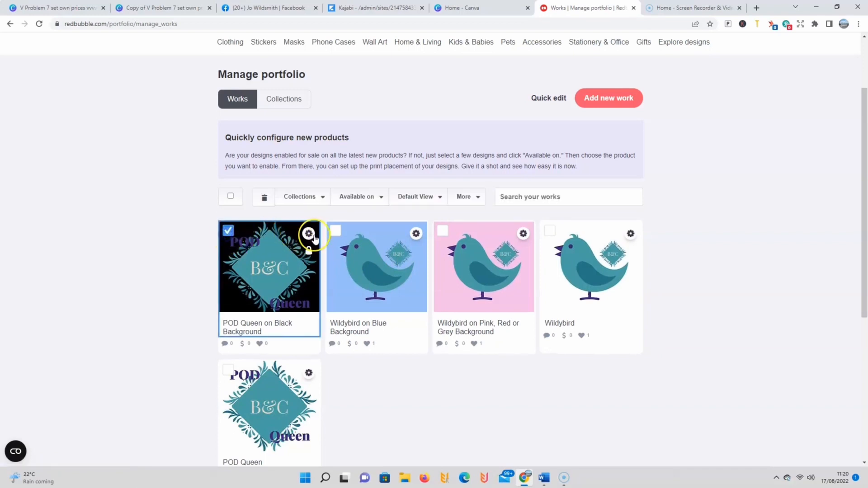
left_click(340, 231)
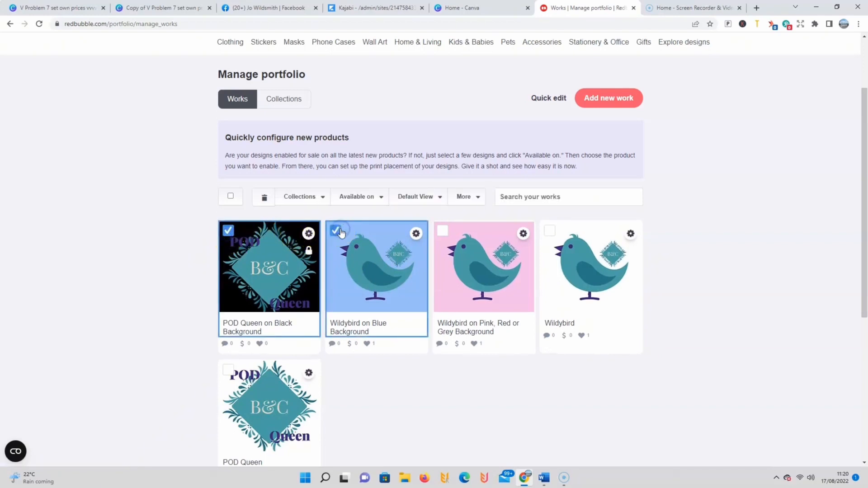
left_click(439, 232)
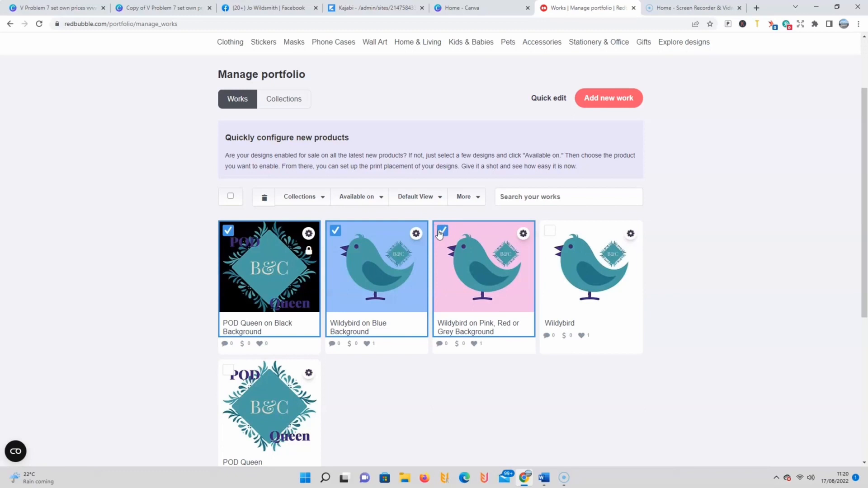
left_click(229, 231)
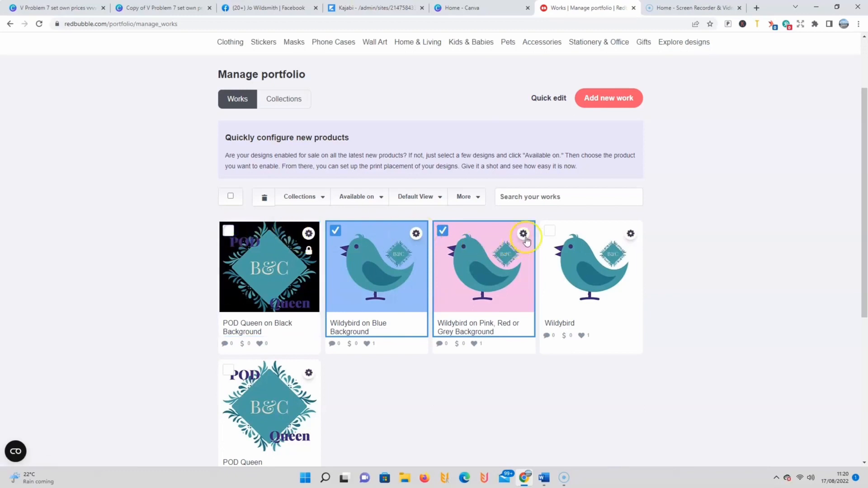
left_click(546, 231)
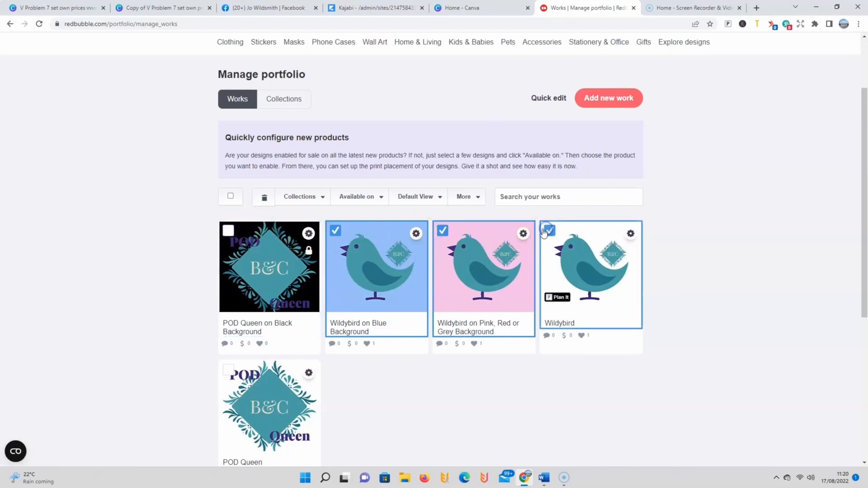
left_click(324, 197)
left_click(285, 224)
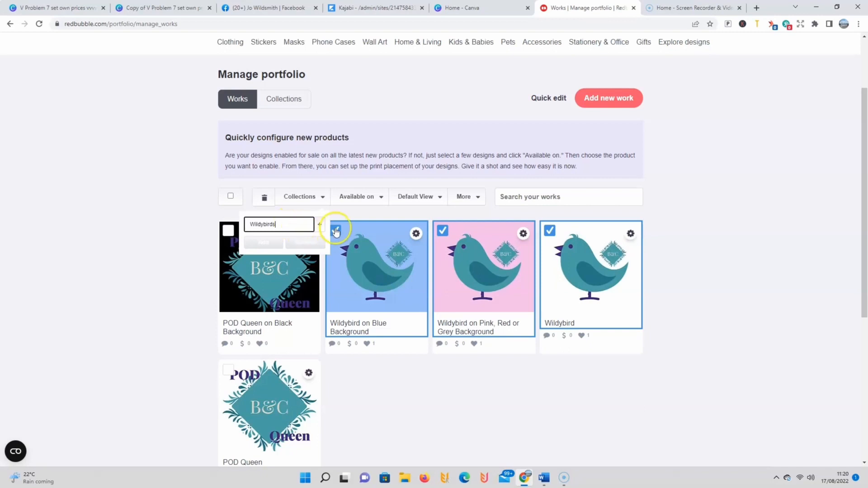
left_click(323, 225)
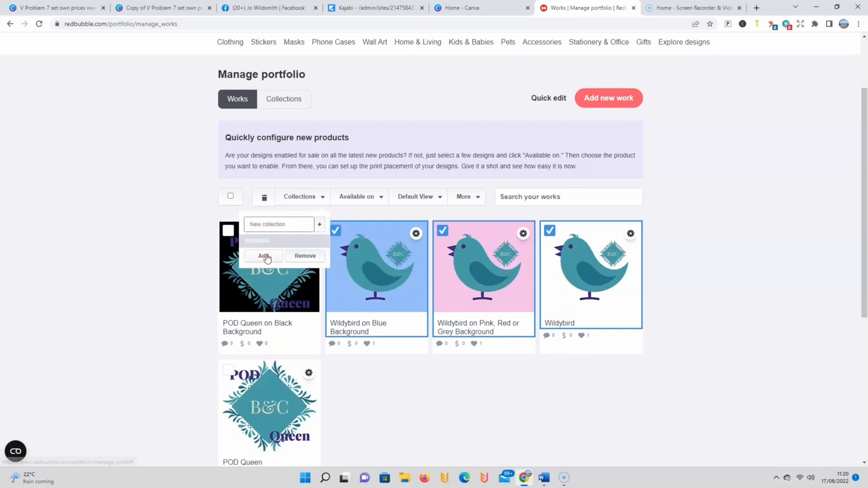
left_click(266, 257)
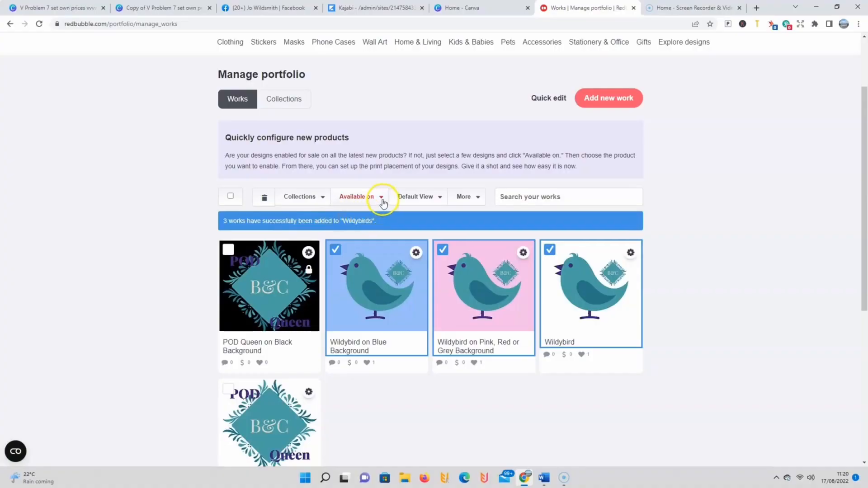
Step: Enable the Apron product for the three selected Wildybird works
left_click(381, 197)
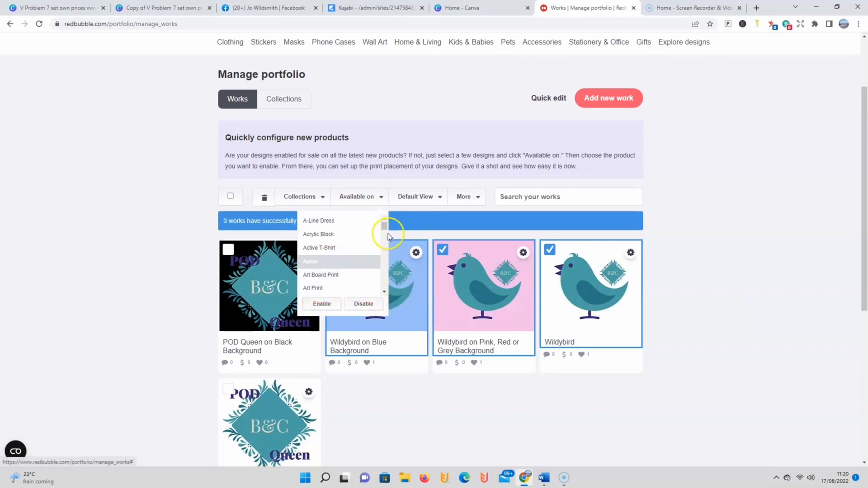
left_click_drag(384, 226, 385, 245)
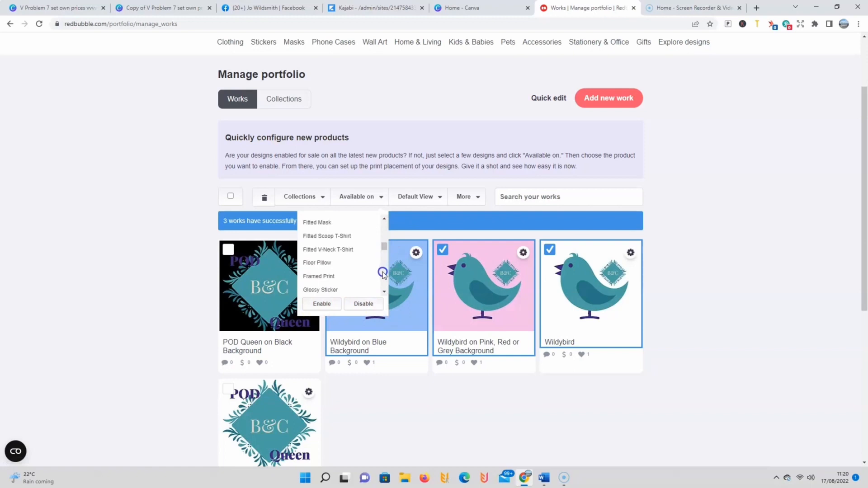
left_click(312, 304)
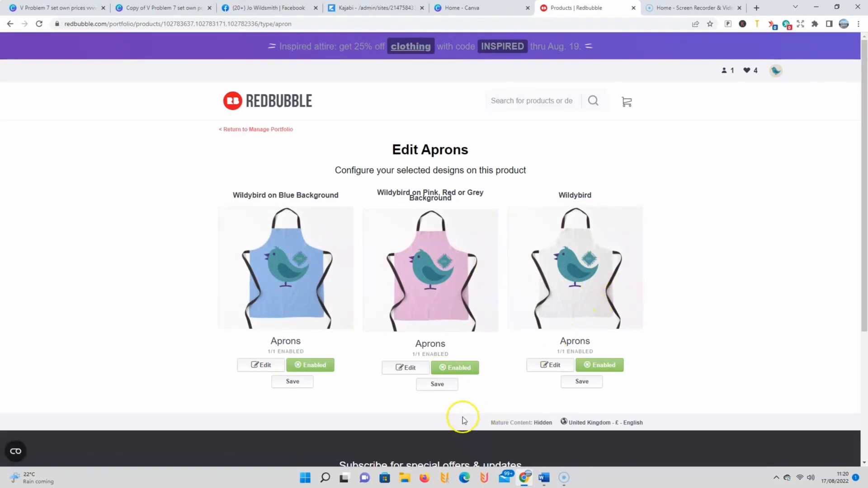
Step: Edit the pink Wildybird apron to use an Offset grid pattern with the image scaled to 16%
left_click(410, 370)
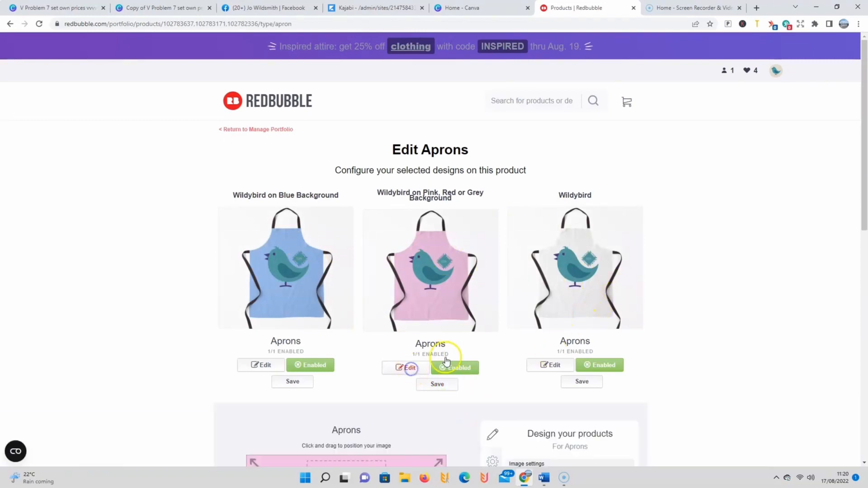
scroll(468, 339, "down", 2)
scroll(483, 397, "down", 4)
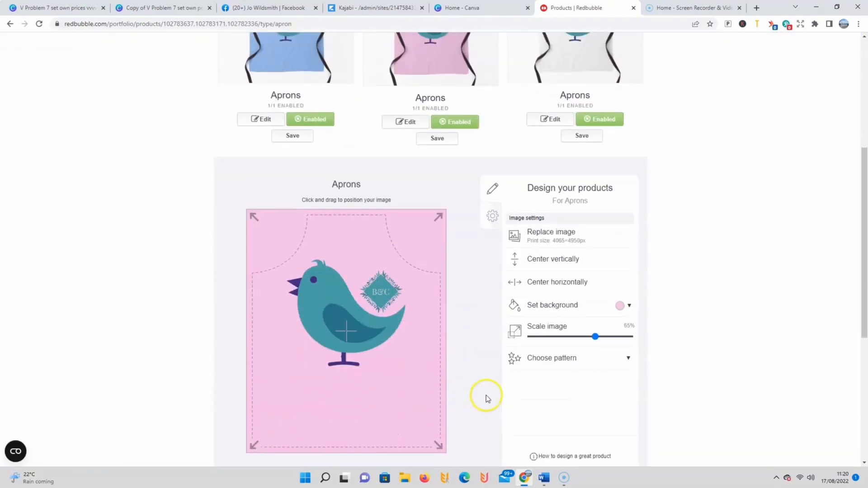
left_click(556, 341)
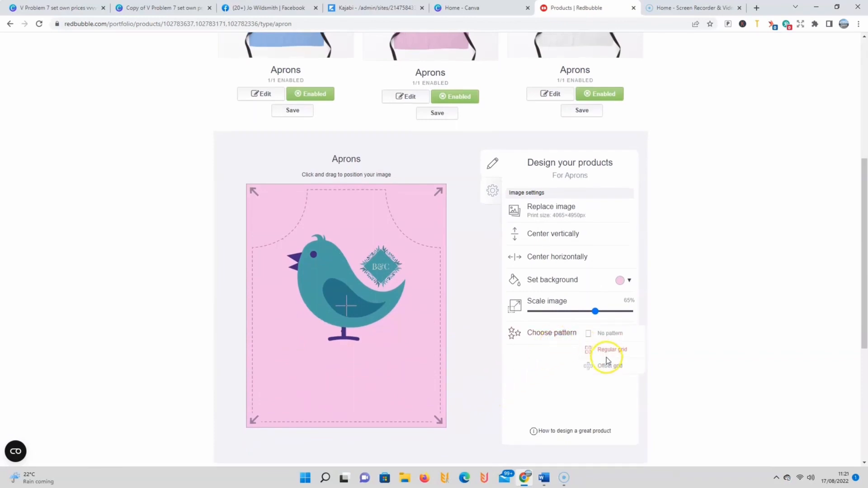
left_click_drag(597, 312, 546, 311)
scroll(445, 308, "up", 1)
scroll(445, 308, "down", 1)
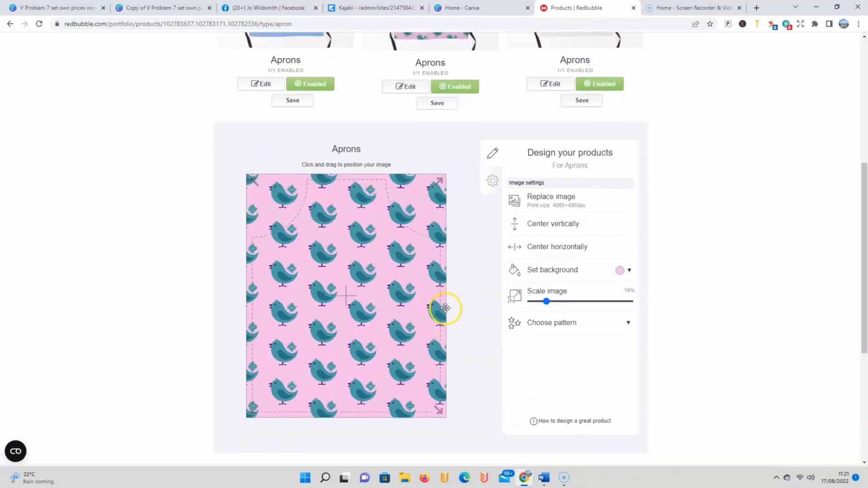
Step: Shift the bird pattern slightly on the pink Wildybird apron and save that apron's design
scroll(447, 308, "up", 2)
left_click_drag(342, 349, 354, 367)
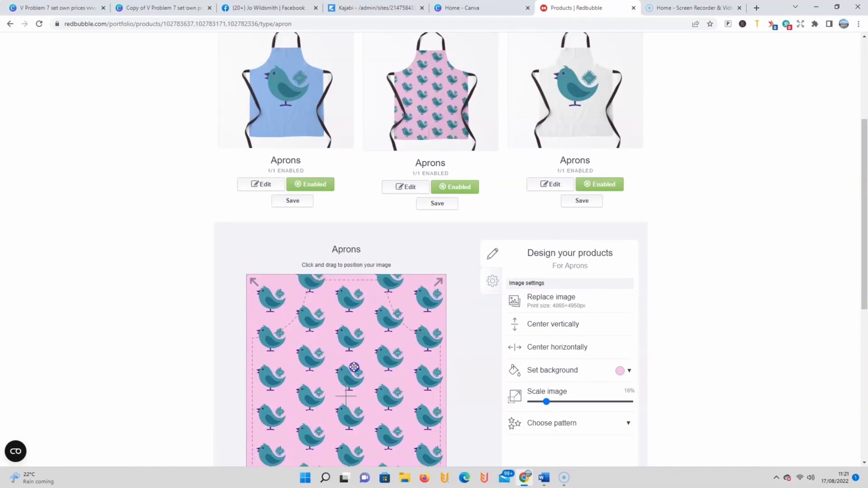
scroll(551, 380, "down", 5)
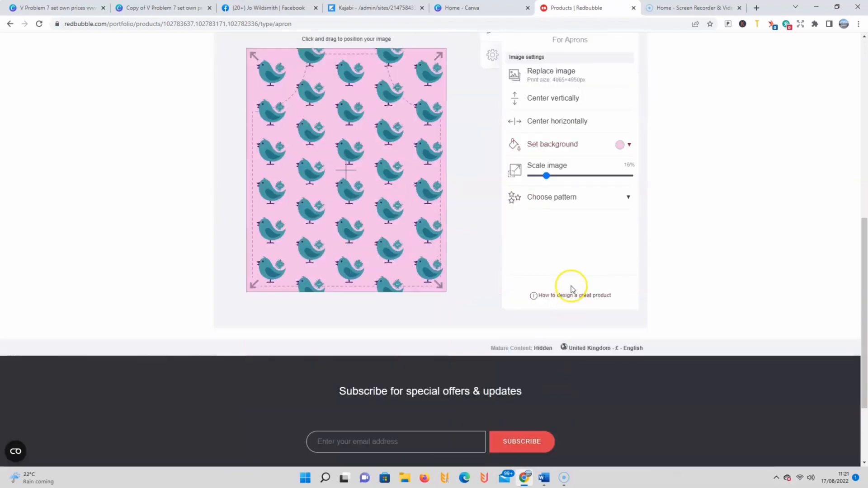
scroll(739, 248, "down", 1)
scroll(739, 248, "up", 2)
scroll(741, 242, "down", 1)
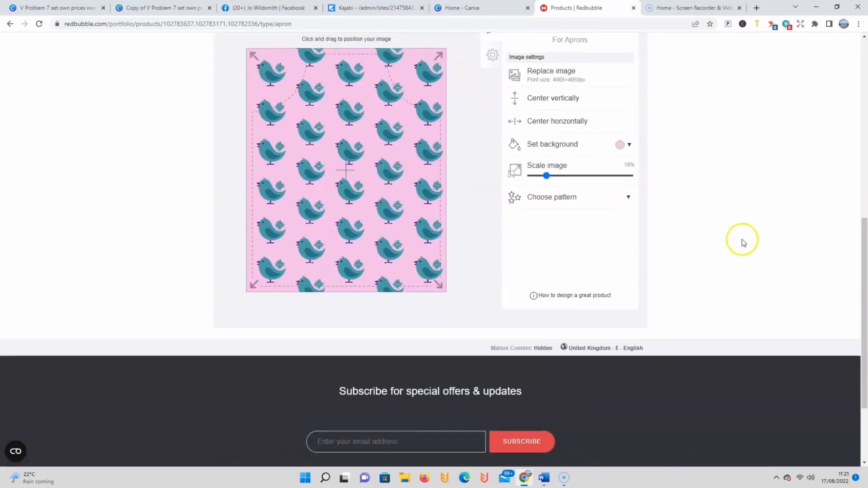
scroll(693, 180, "up", 3)
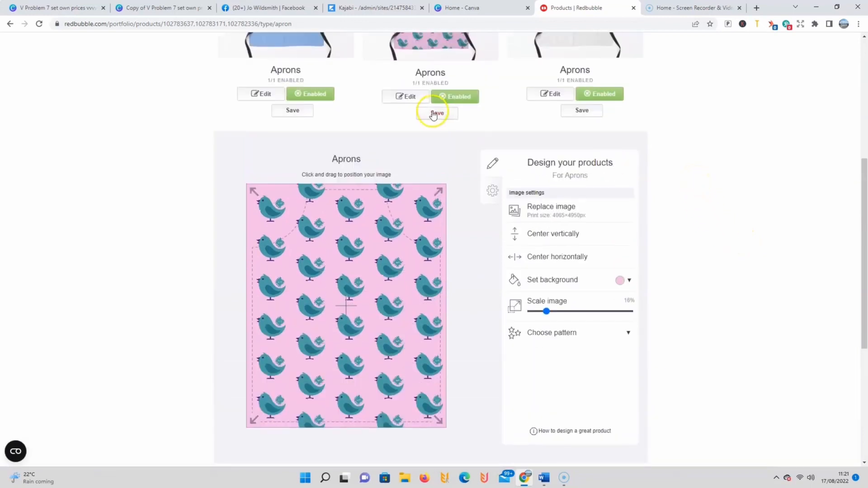
left_click(433, 113)
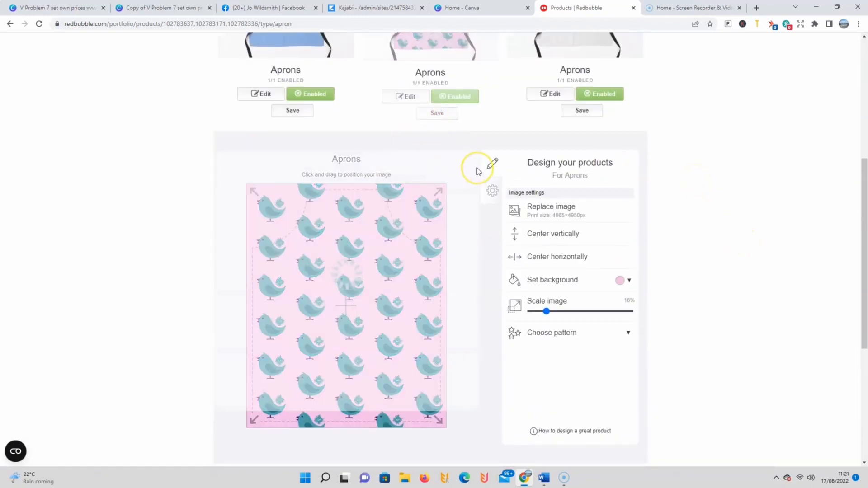
Step: Turn the plain Wildybird apron's availability off and back on
scroll(478, 201, "up", 3)
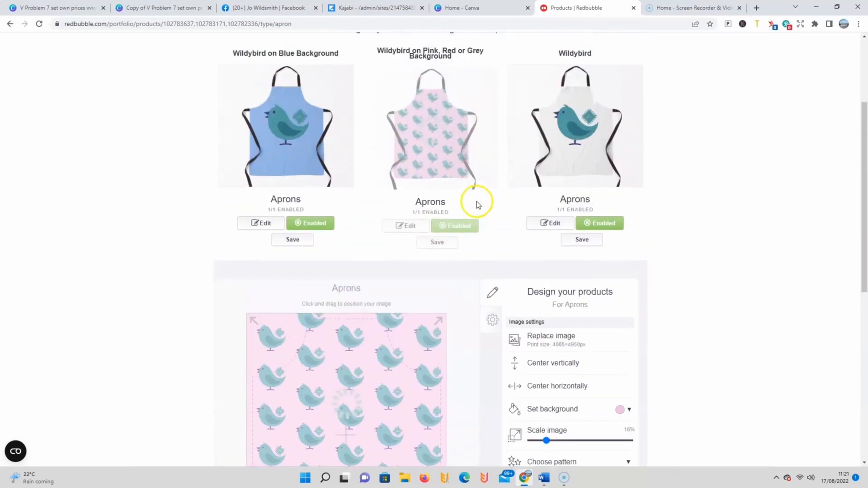
left_click(600, 233)
left_click(598, 233)
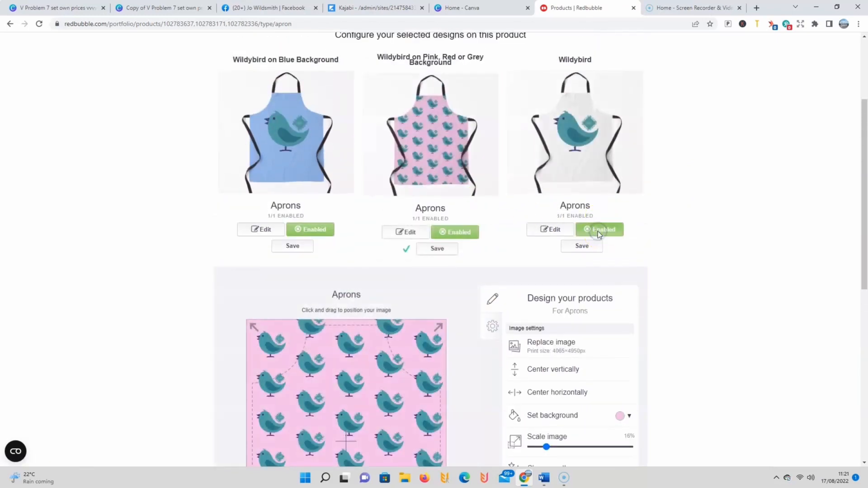
Step: Return to the portfolio works list and open the options for the POD Queen on Black Background work
scroll(464, 190, "up", 2)
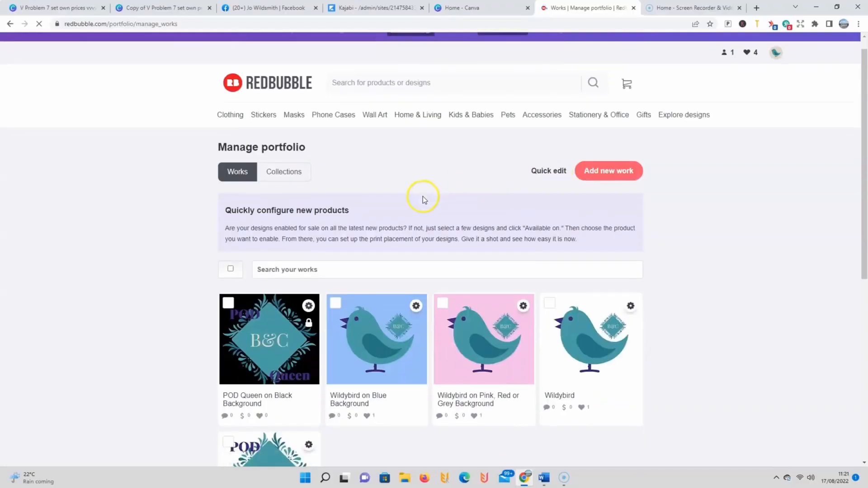
scroll(423, 196, "down", 2)
scroll(424, 200, "down", 2)
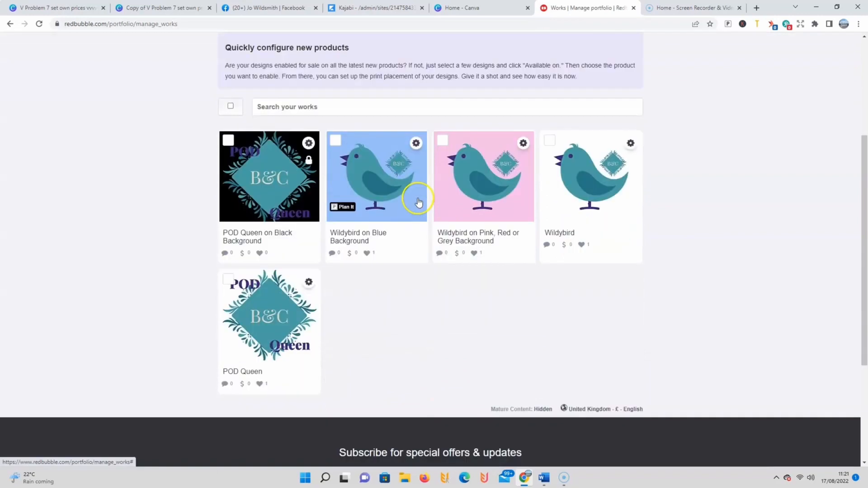
left_click(308, 144)
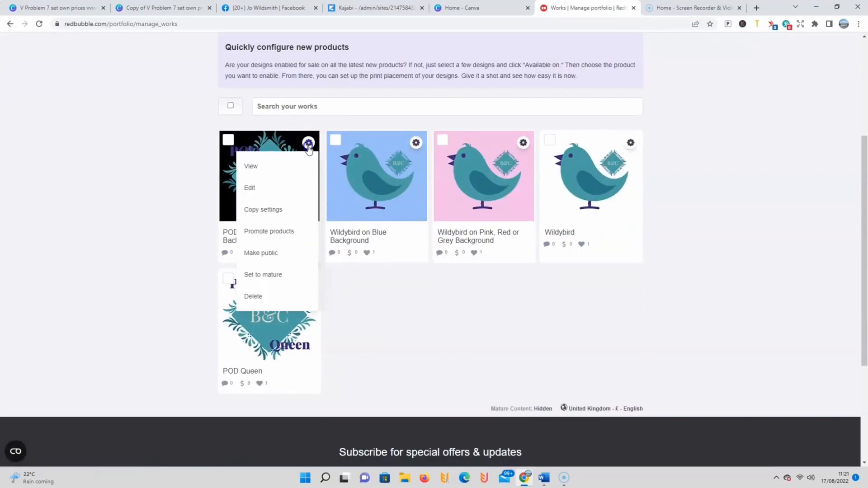
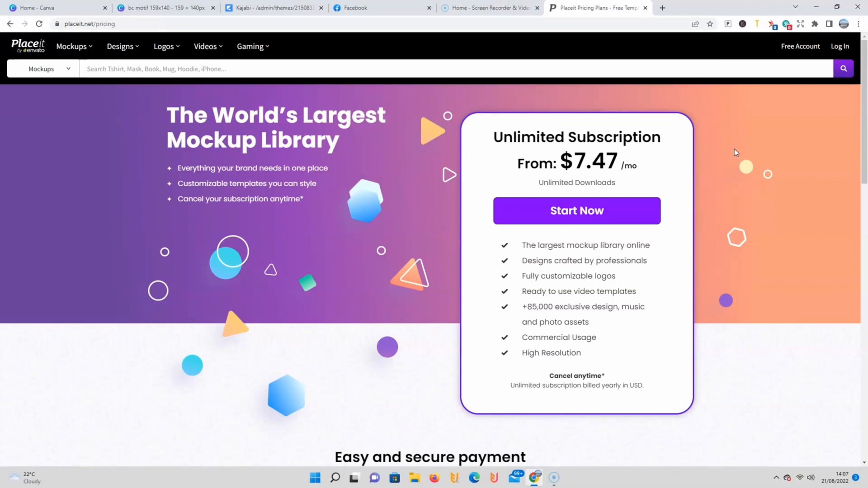
Step: Review the Placeit pricing page, covering the unlimited subscription, payment methods and frequently asked questions
scroll(734, 149, "down", 4)
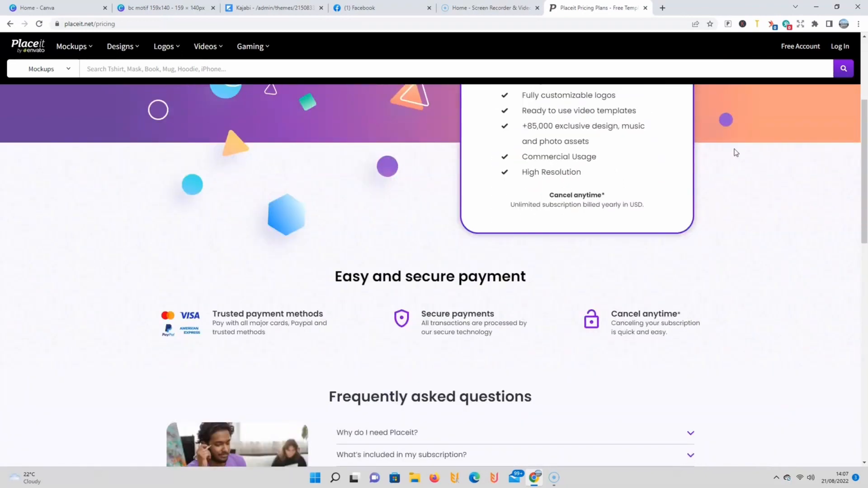
scroll(734, 149, "down", 3)
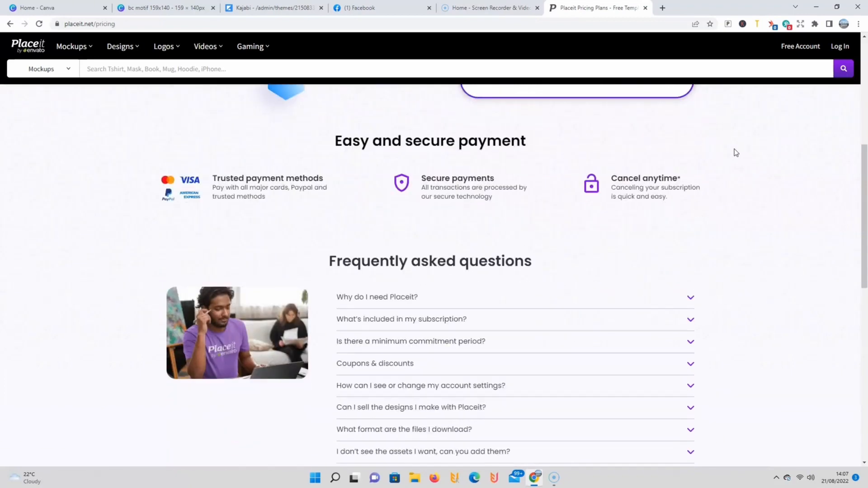
scroll(727, 151, "up", 7)
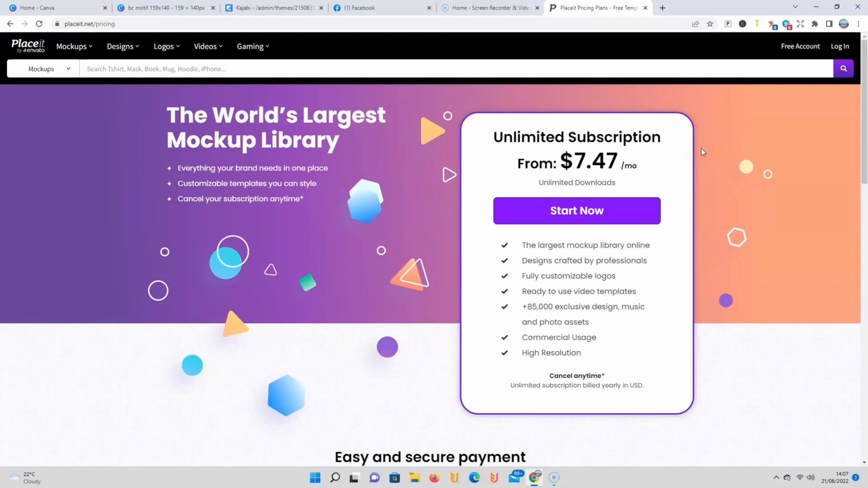
Step: Search the Placeit mockups for "yoga tshirt" and look through the matching templates
left_click(105, 70)
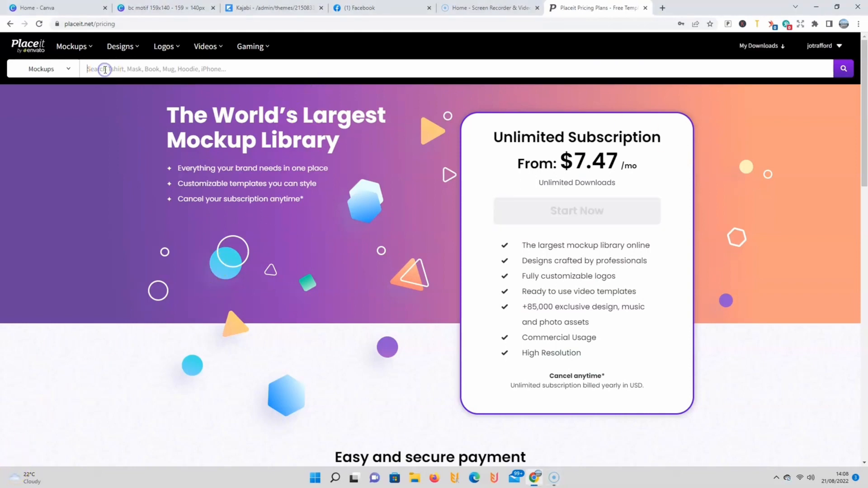
type("yoga")
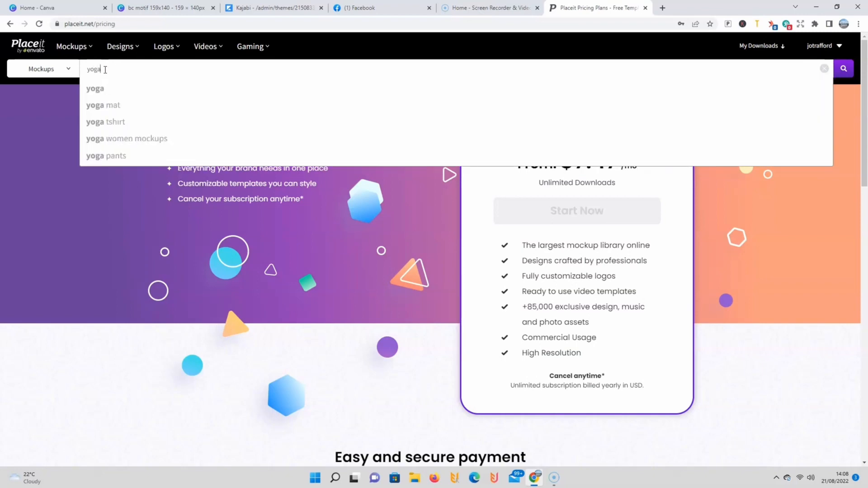
left_click(111, 122)
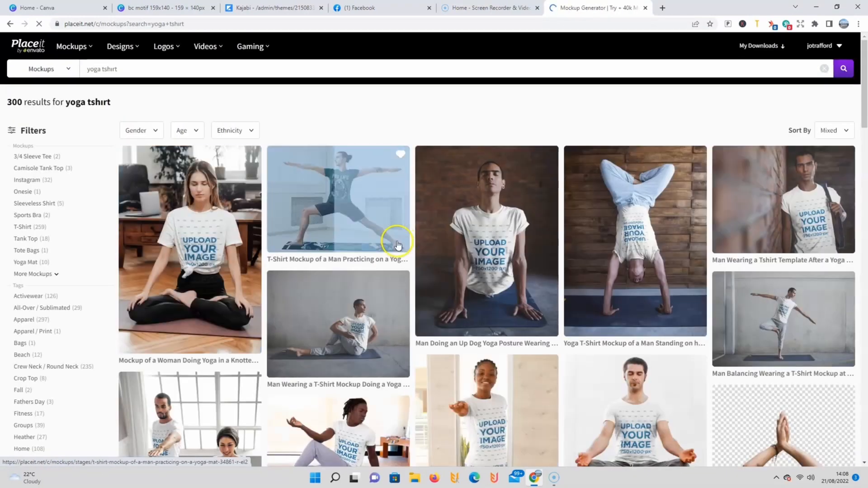
scroll(554, 226, "down", 5)
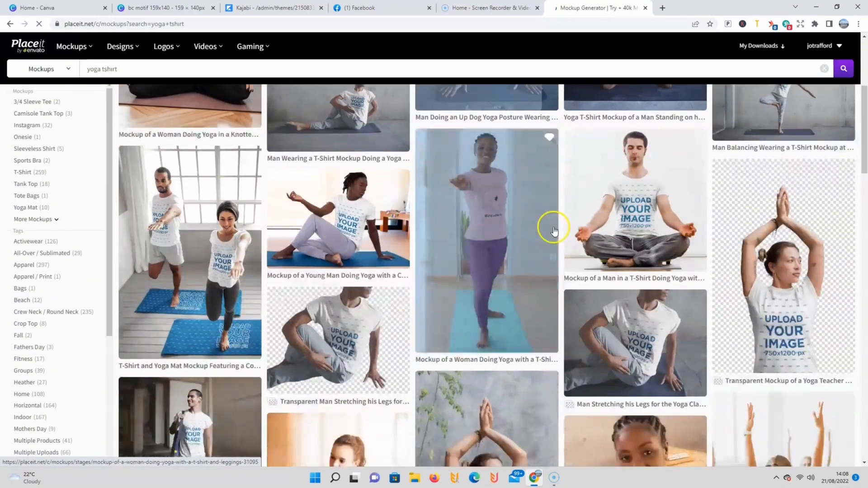
scroll(311, 194, "up", 8)
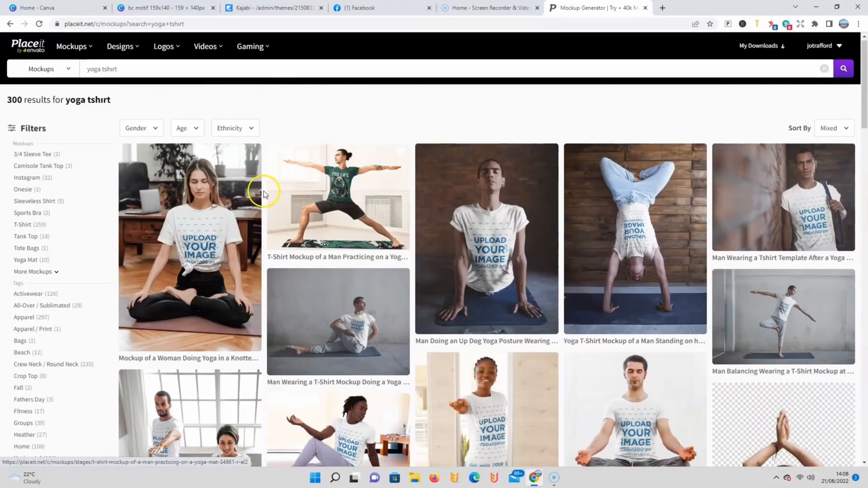
Step: Filter the yoga T-shirt mockups by gender Woman and age Adult
left_click(156, 129)
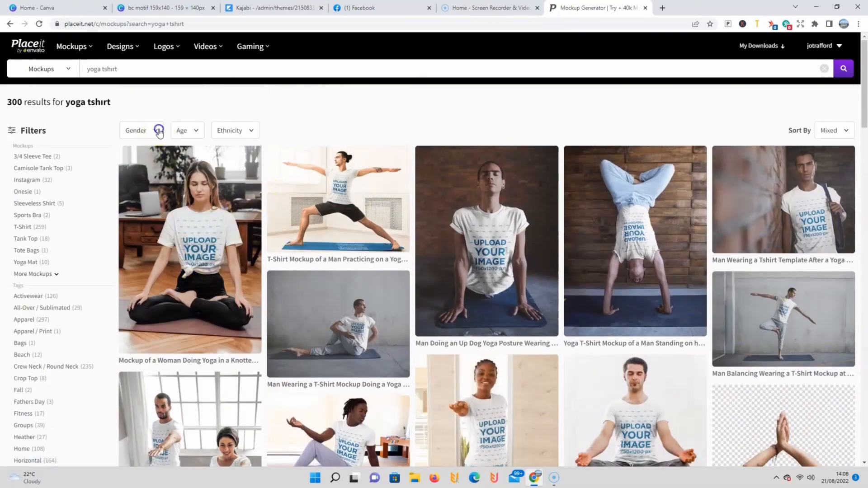
left_click(156, 193)
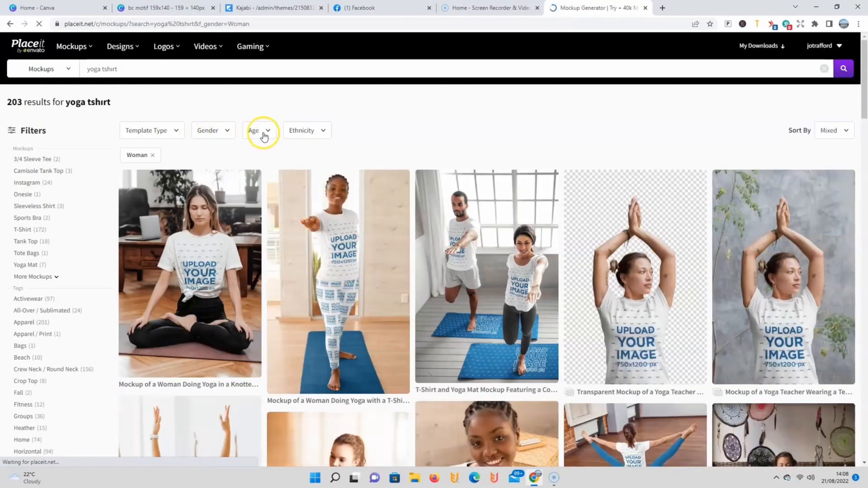
left_click(265, 134)
left_click(261, 153)
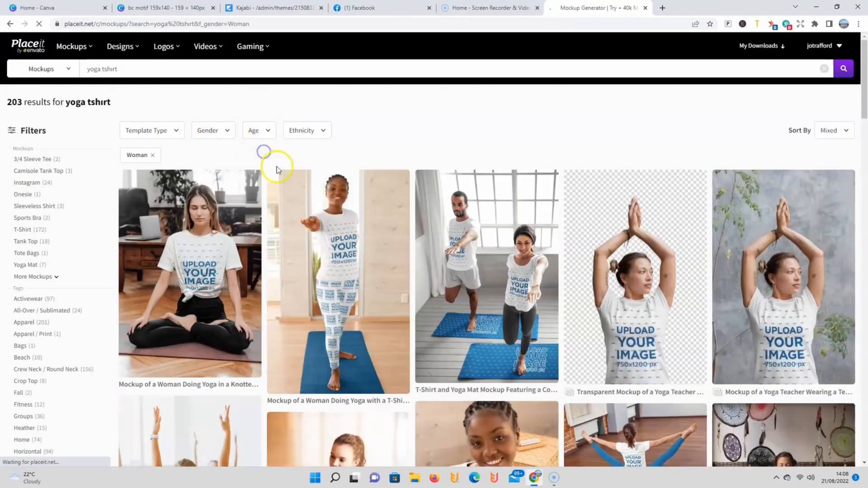
Step: Search the mockups for "hoodie mockup dog" and narrow the results with the gender filter
type("dog hoodi")
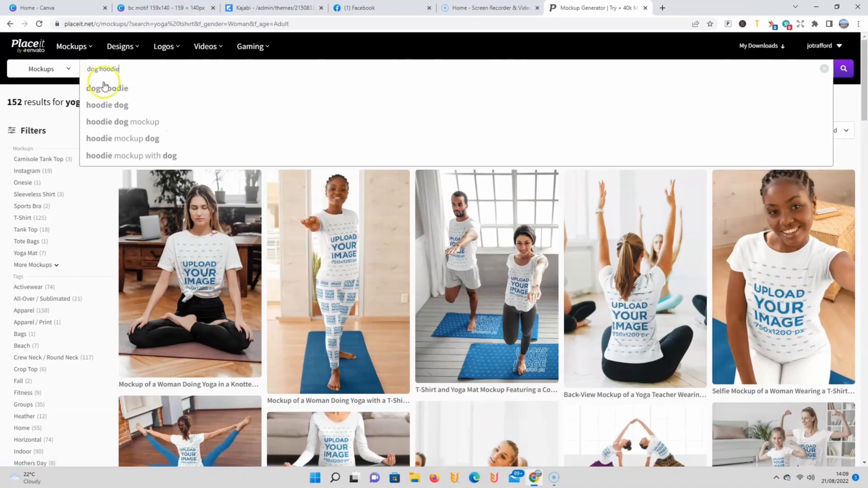
type("e")
left_click(105, 138)
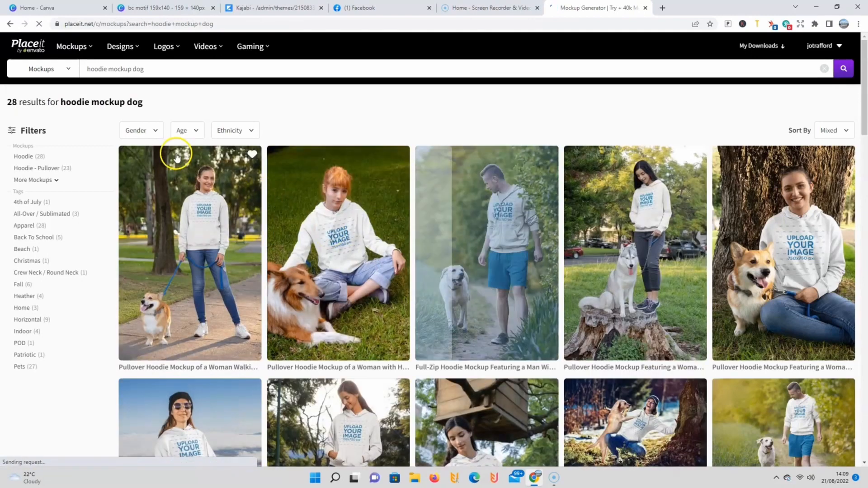
left_click(162, 135)
left_click(140, 161)
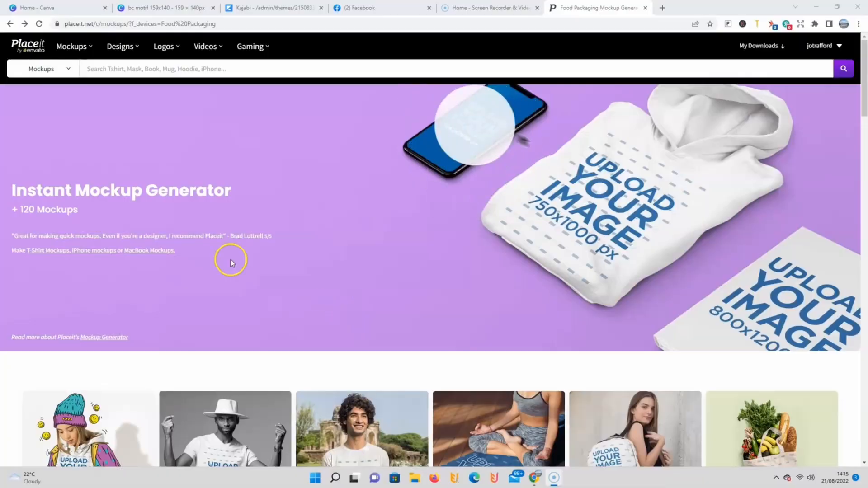
Step: Search the mockup library for "hoodie"
mouse_move(140, 49)
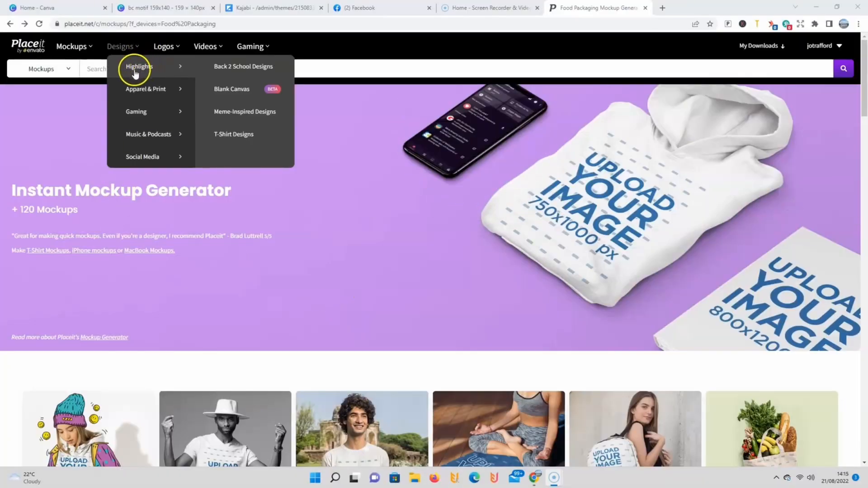
left_click(97, 68)
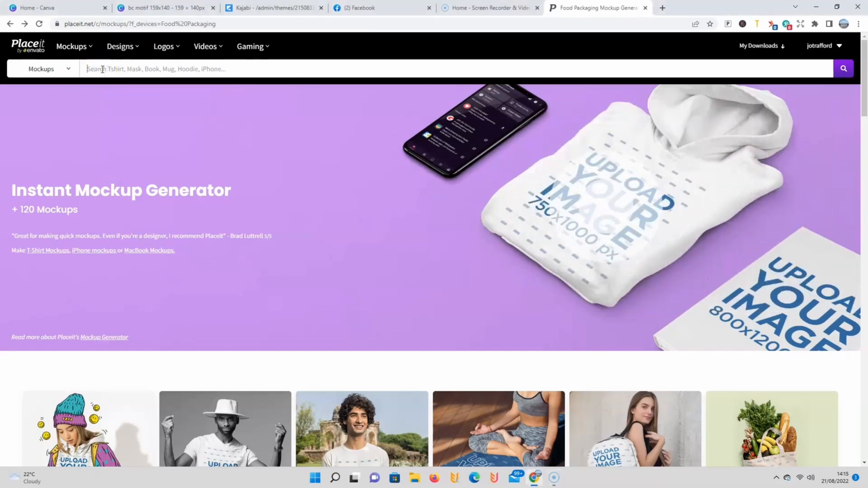
type("hoodie")
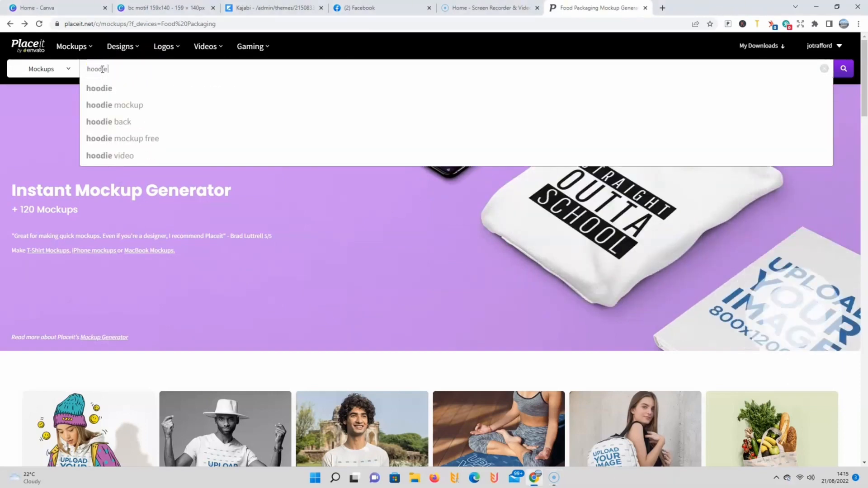
key("Return")
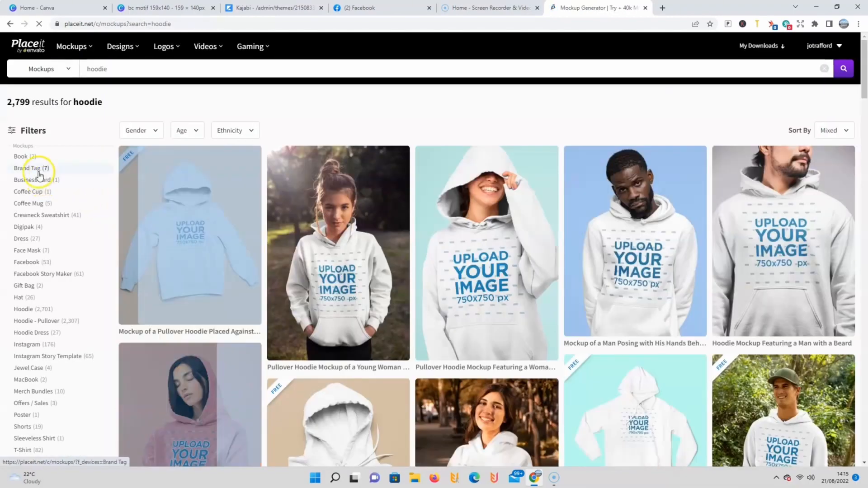
Step: Examine the hoodie mockups along with the product and tag categories available for filtering them
scroll(41, 181, "down", 8)
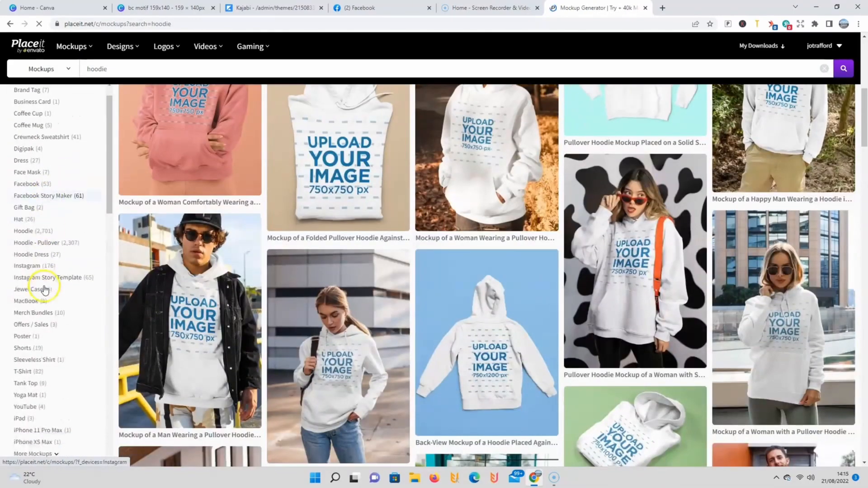
scroll(44, 289, "down", 10)
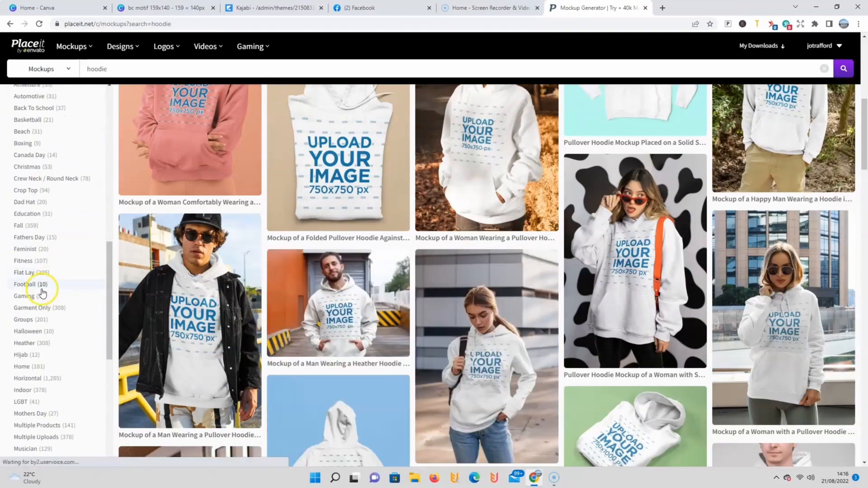
scroll(42, 294, "down", 10)
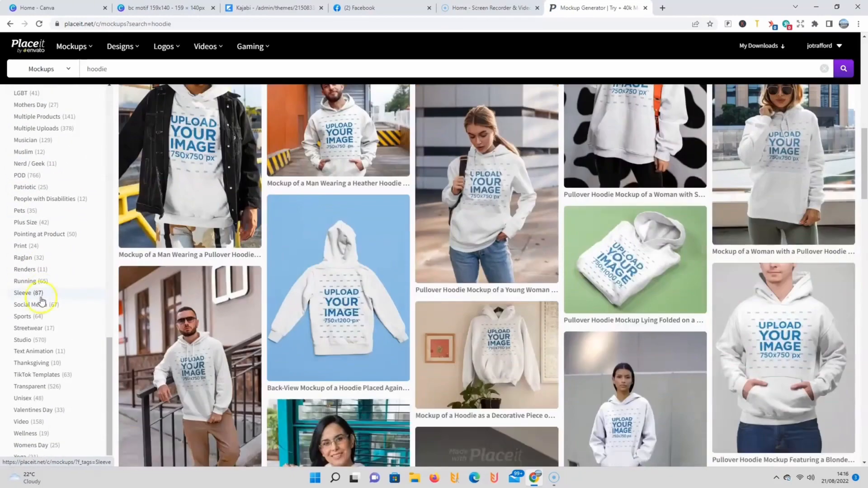
scroll(41, 301, "down", 5)
scroll(99, 360, "up", 15)
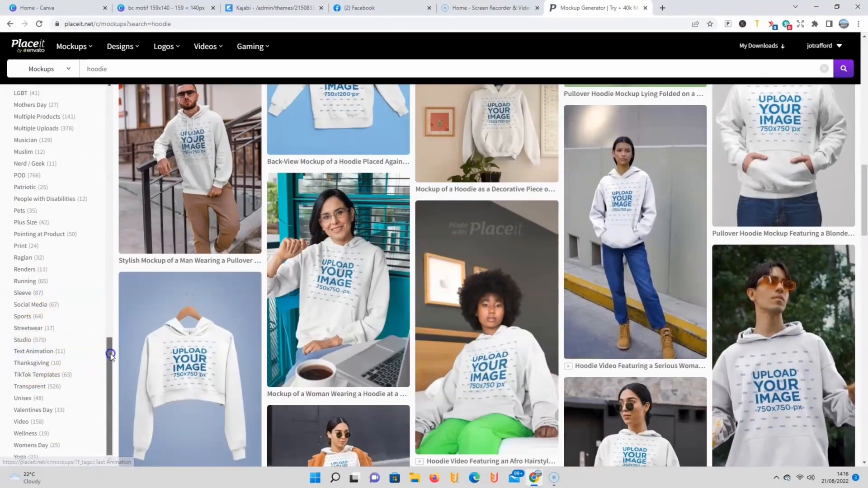
scroll(421, 184, "up", 5)
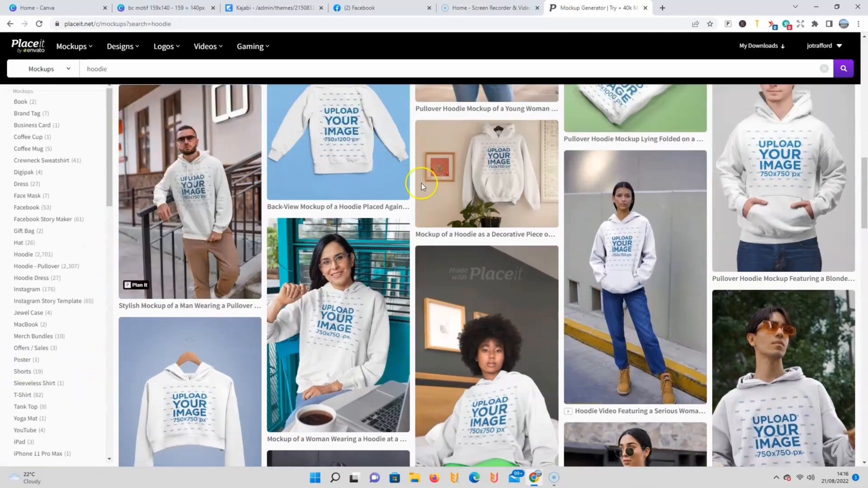
scroll(416, 185, "up", 4)
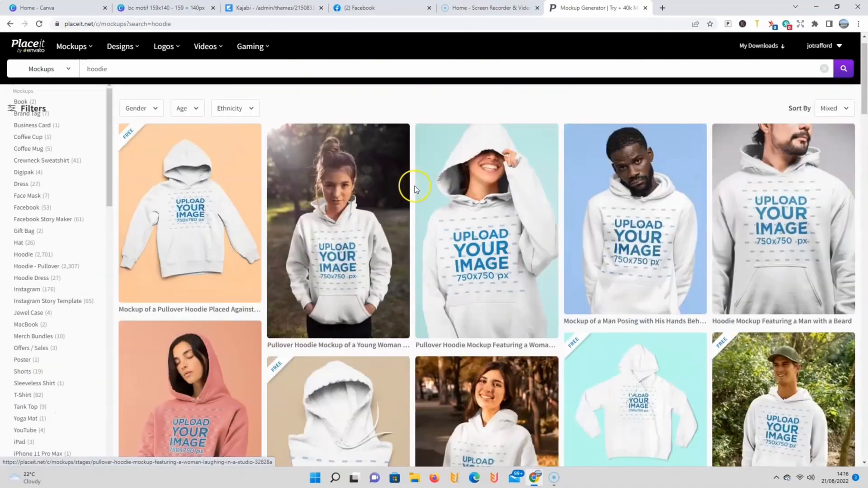
Step: Filter the hoodie mockups by gender Woman and age Adult, and browse page 14 of the results
left_click(157, 132)
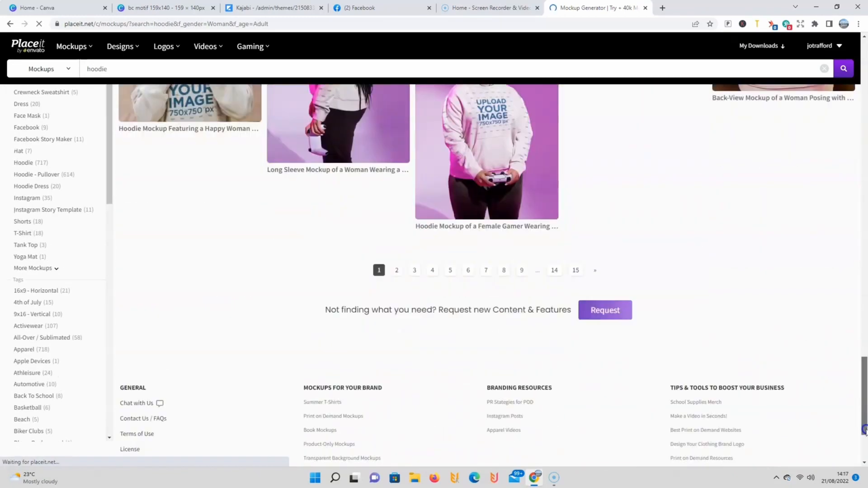
scroll(446, 186, "down", 3)
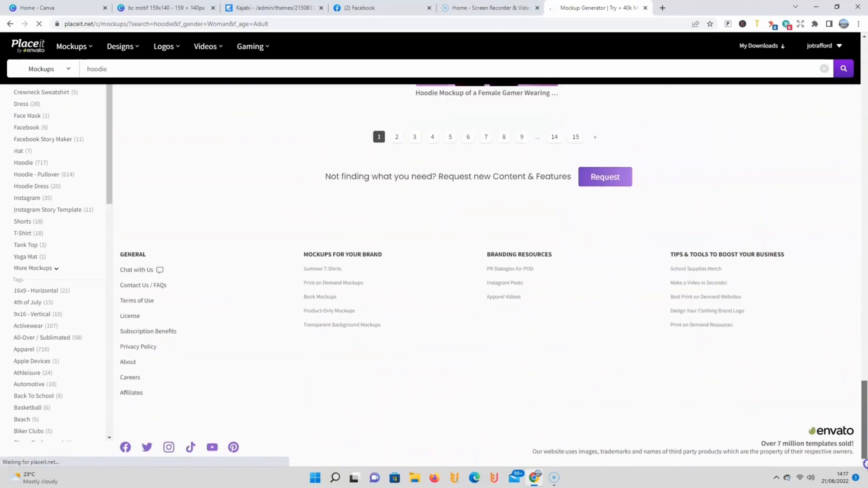
left_click(554, 138)
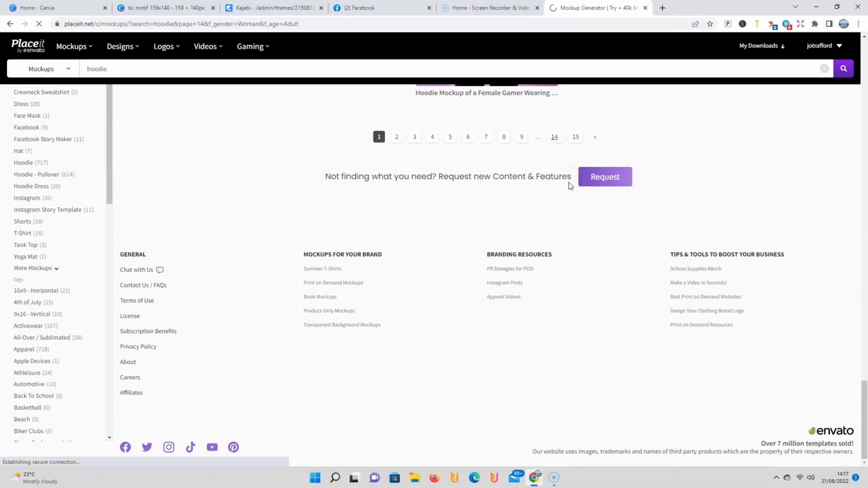
scroll(525, 195, "down", 1)
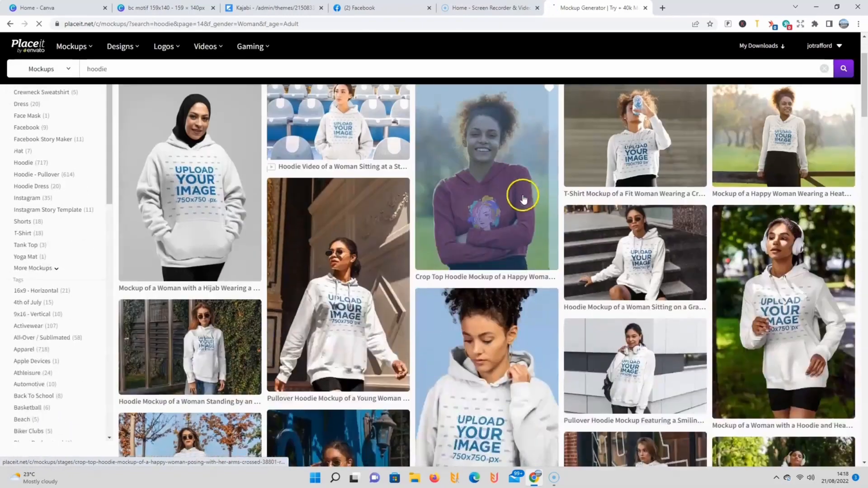
scroll(437, 271, "down", 2)
scroll(437, 270, "down", 4)
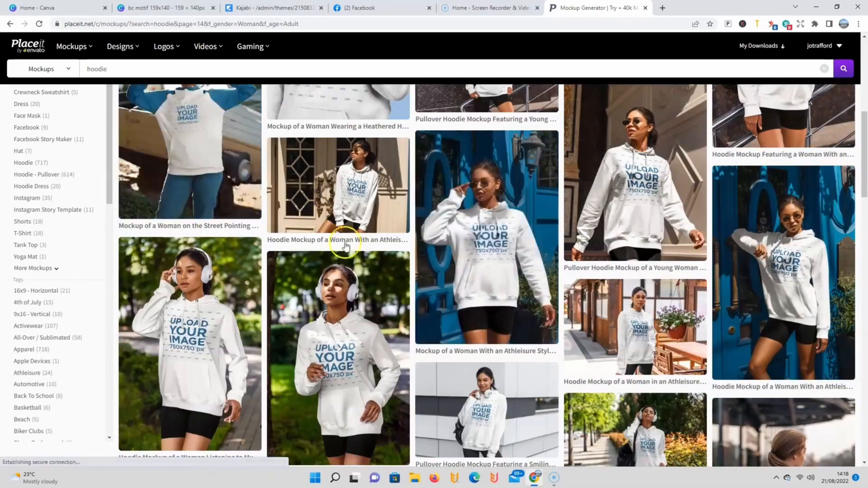
scroll(525, 285, "down", 10)
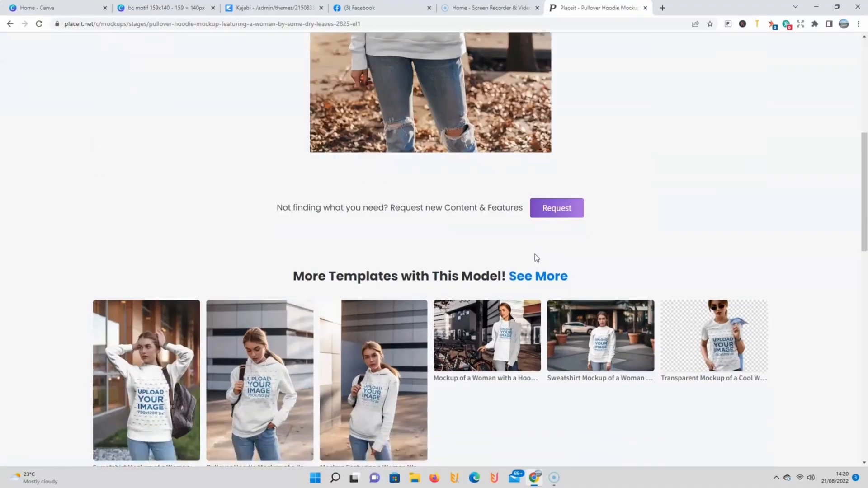
Step: Show all templates featuring the same model as the dry-leaves pullover hoodie mockup and browse them
scroll(537, 258, "down", 3)
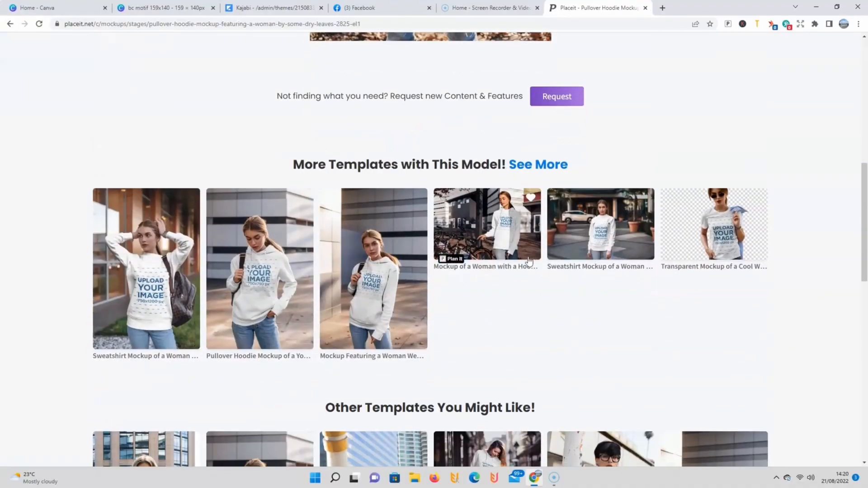
left_click(523, 165)
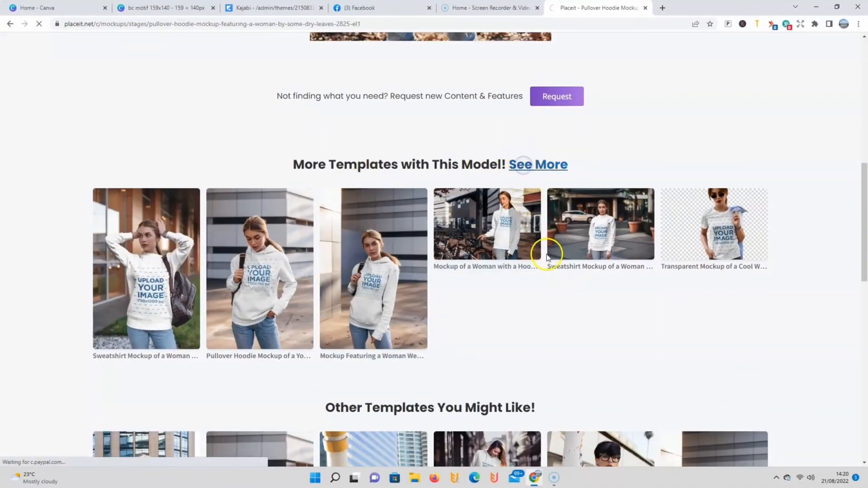
scroll(450, 269, "down", 3)
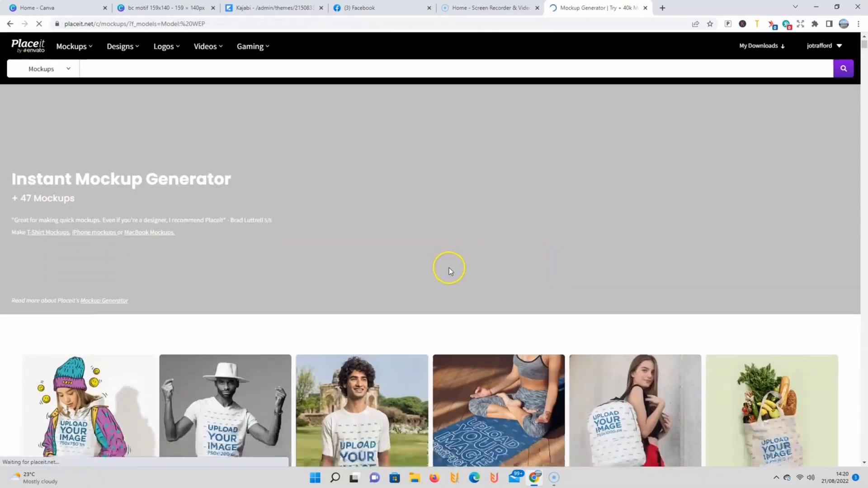
scroll(452, 270, "down", 8)
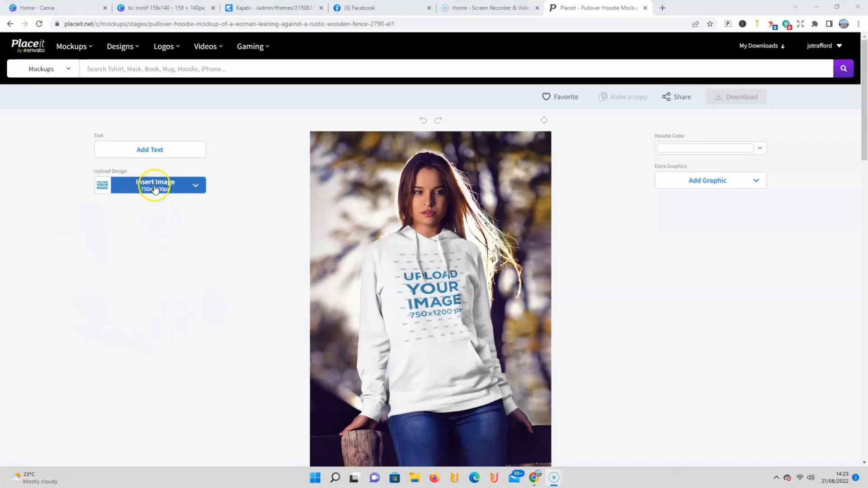
Step: Upload the bull head design from the device onto the rustic wooden fence pullover hoodie mockup and crop it to fit
left_click(155, 189)
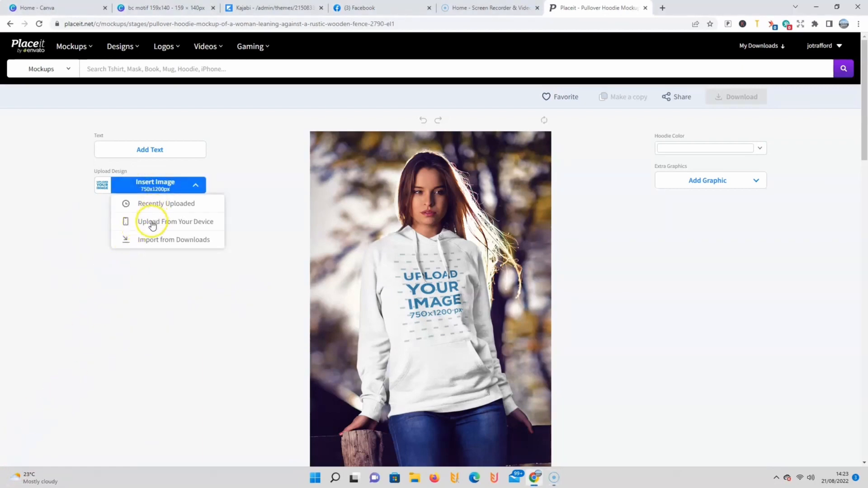
left_click(152, 236)
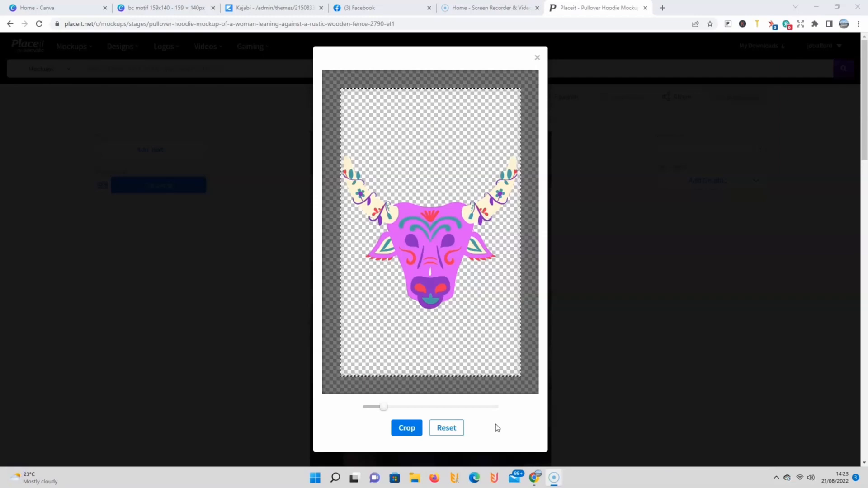
left_click(428, 393)
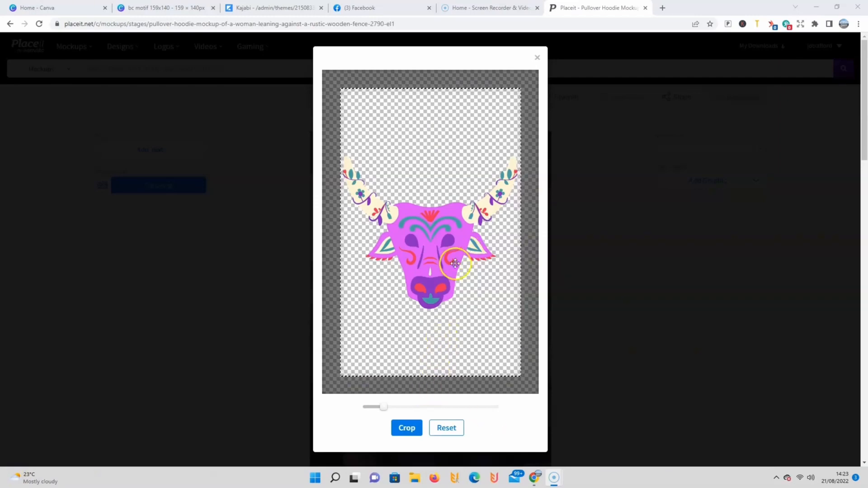
left_click(403, 433)
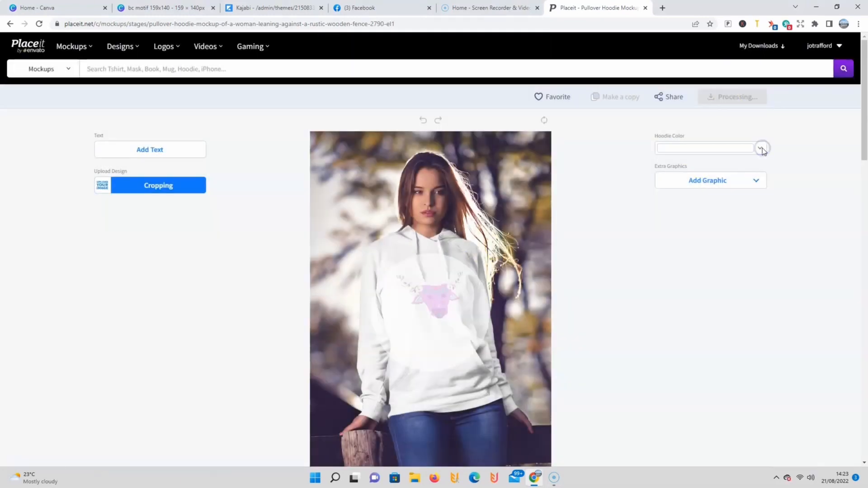
Step: Set the hoodie's custom color to #42287D, and make the bull design slightly smaller and place it higher on the chest
left_click(761, 149)
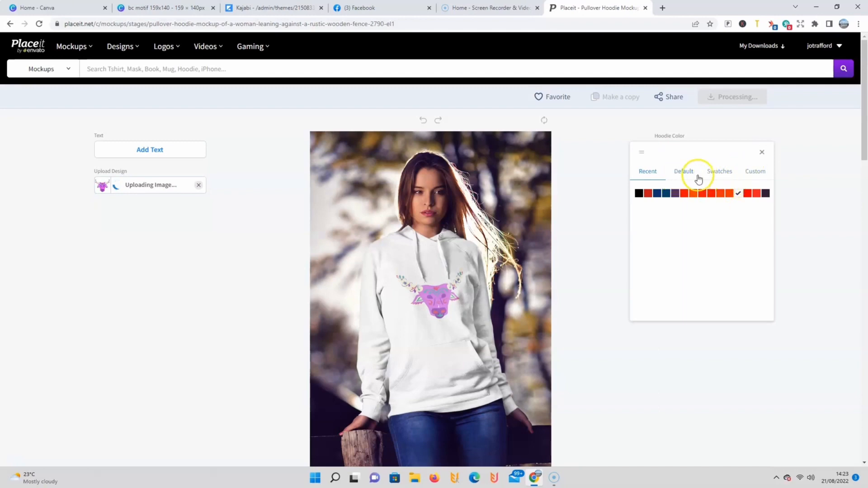
left_click(755, 174)
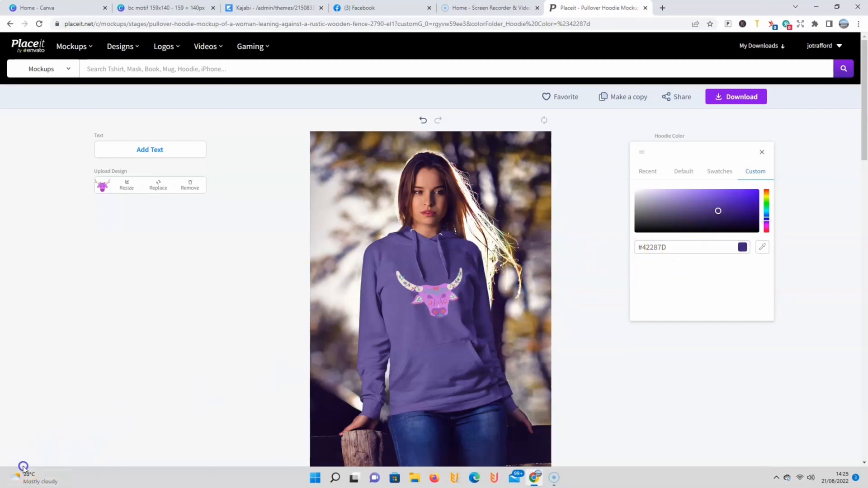
left_click(126, 186)
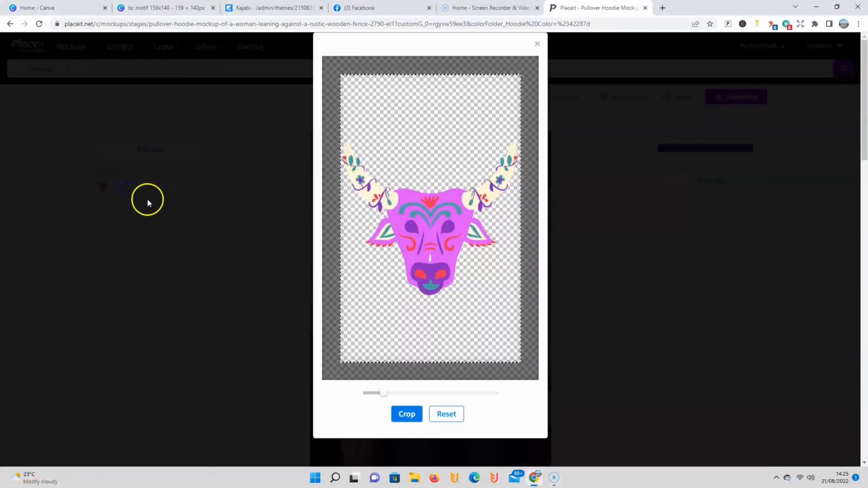
left_click_drag(424, 293, 424, 237)
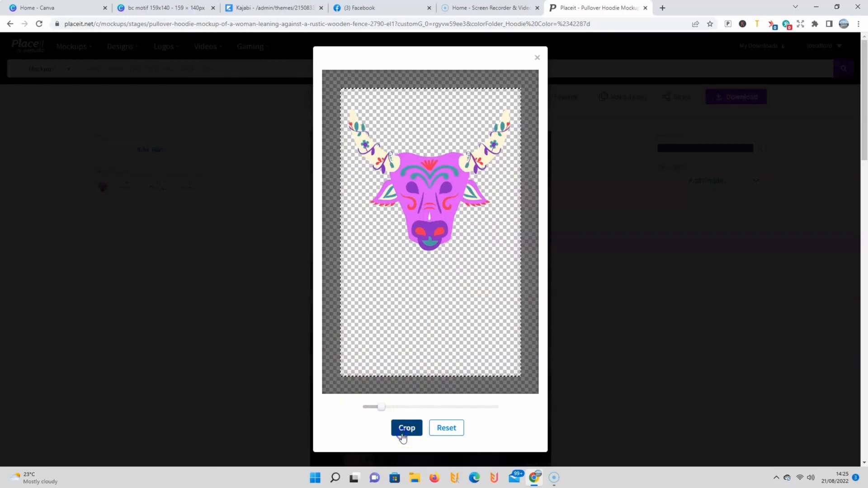
left_click(406, 428)
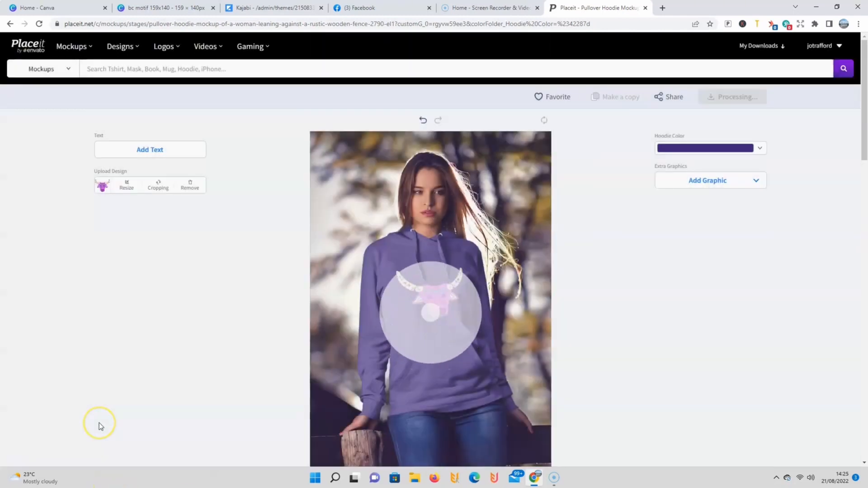
Step: Change the hoodie color to black, #000000, and download the mockup
left_click(760, 147)
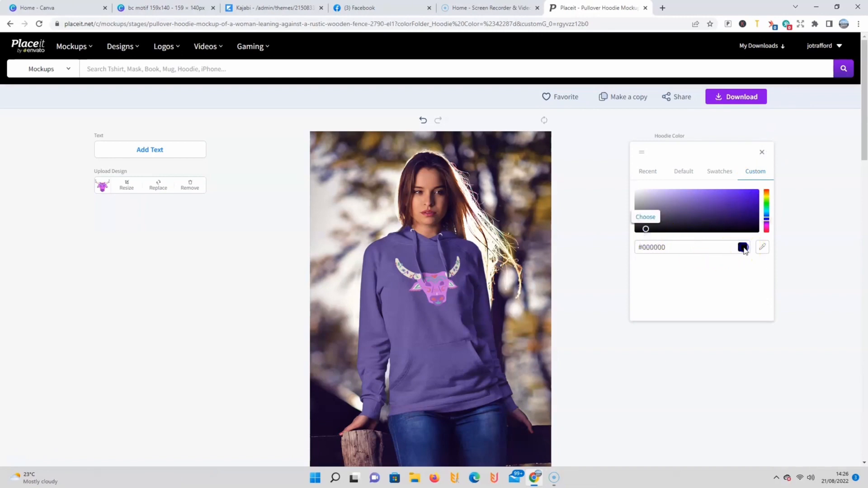
left_click(643, 217)
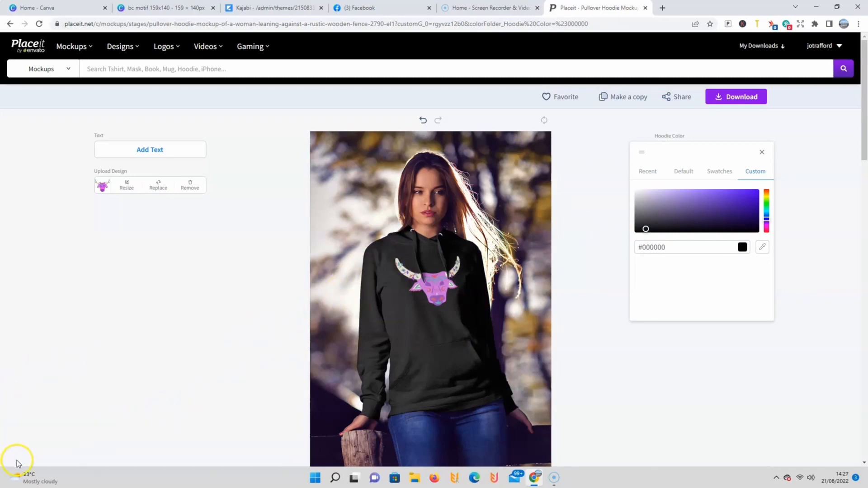
left_click(735, 104)
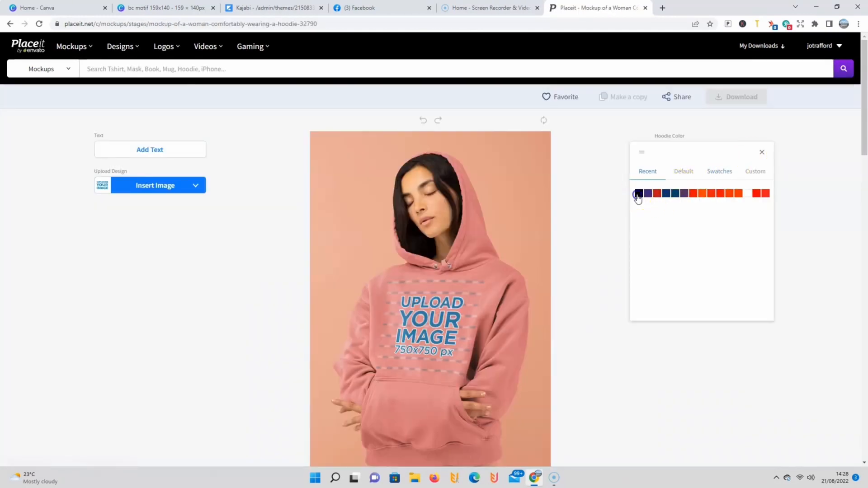
Step: Open the mockup of the woman comfortably wearing a hoodie, make the hoodie black and set the stage color to purple #552f61
left_click(638, 194)
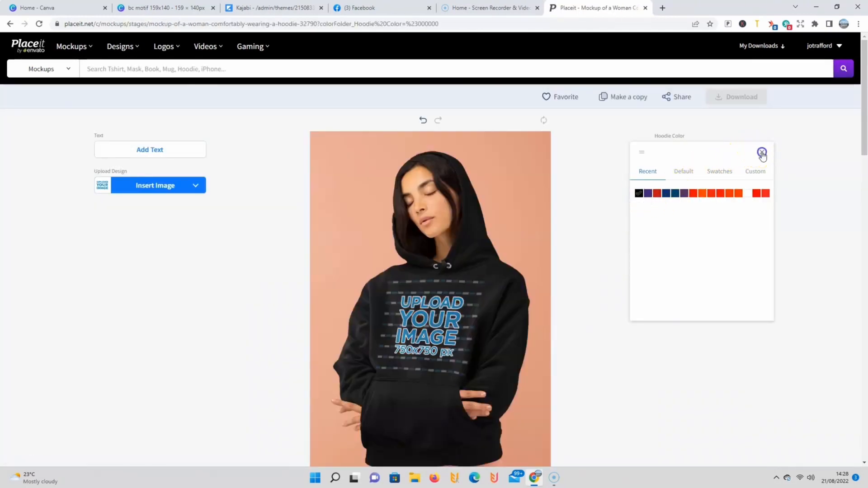
left_click(762, 153)
left_click(756, 181)
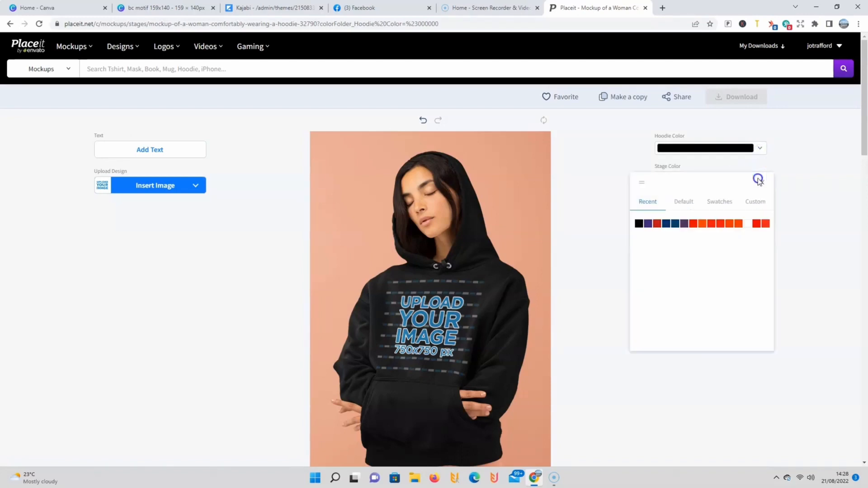
left_click(685, 225)
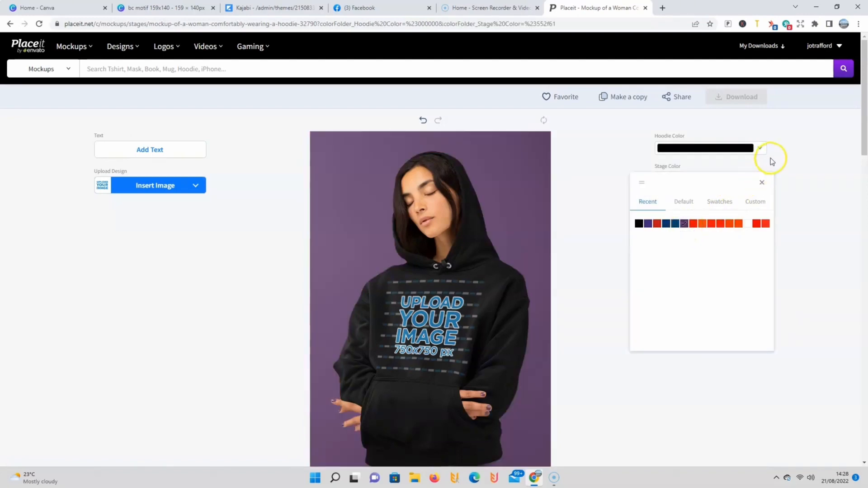
Step: Search the mockup library for "t-shirt mockup video" without the Christmas filter
scroll(558, 210, "down", 1)
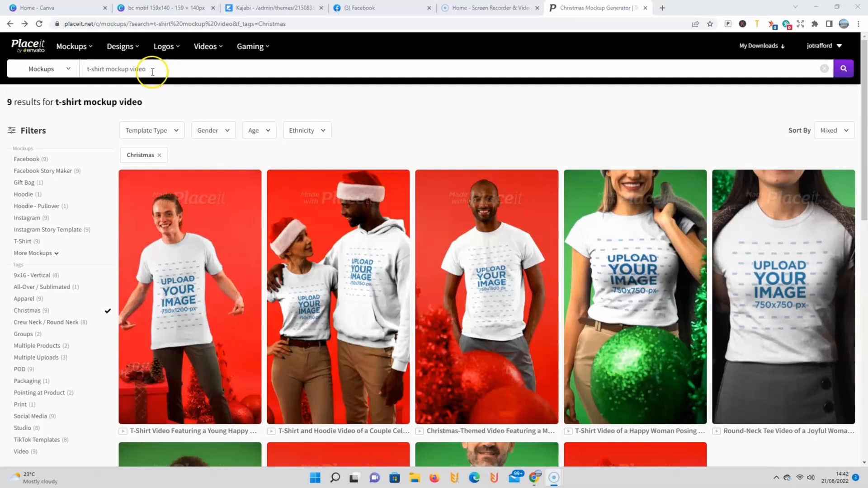
left_click(153, 72)
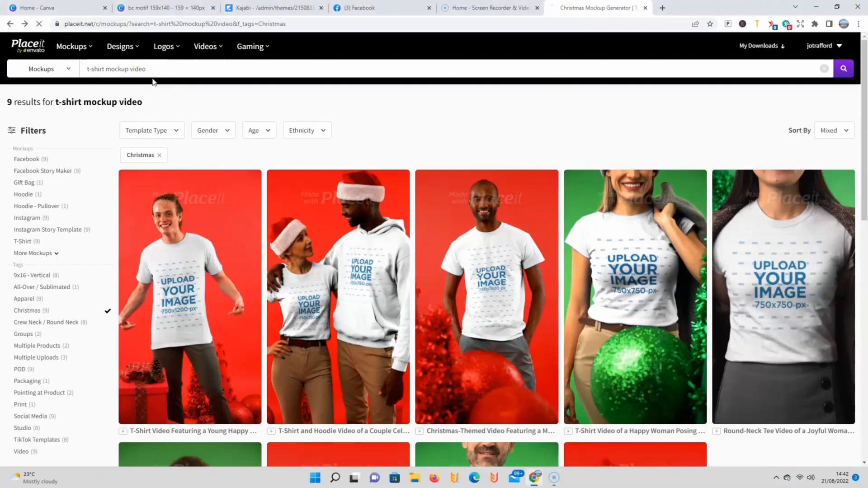
key("Return")
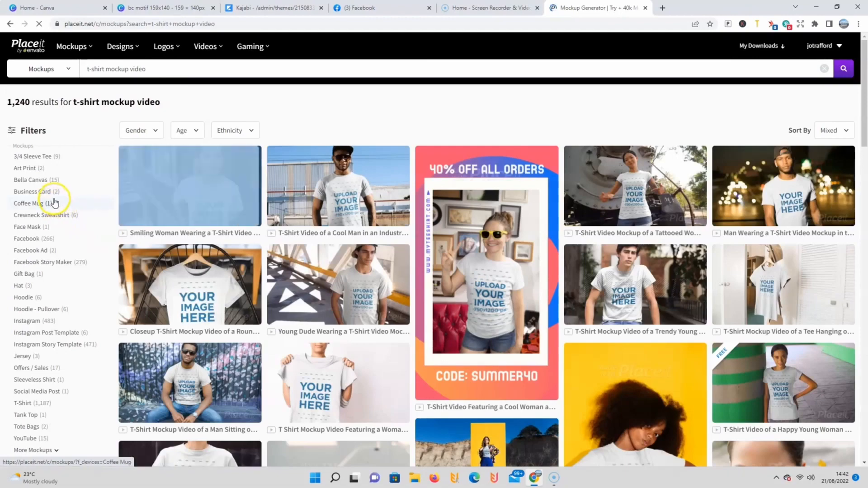
Step: Browse the t-shirt video mockups and open the one of the smiling woman at a building facade entrance
scroll(58, 263, "down", 2)
scroll(54, 298, "down", 6)
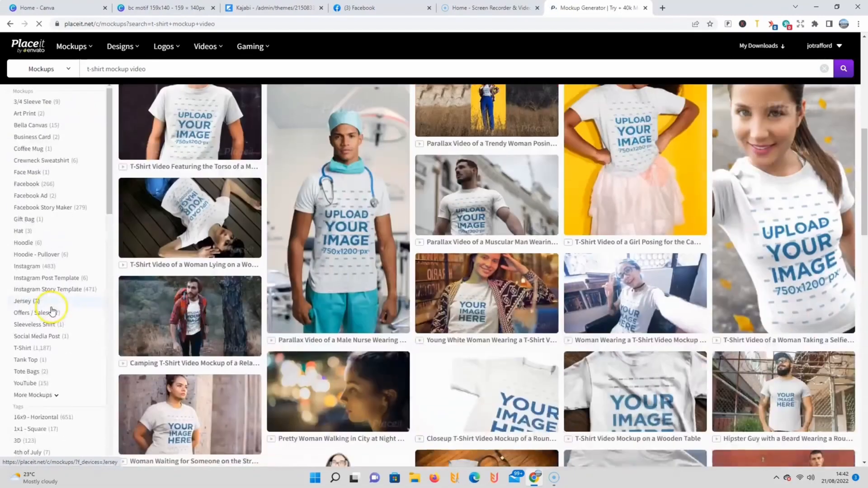
scroll(53, 308, "up", 6)
scroll(55, 299, "up", 2)
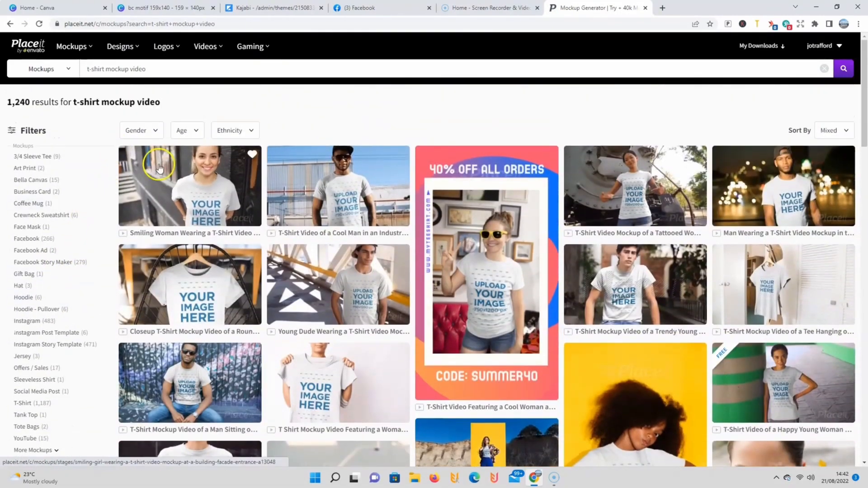
left_click(198, 194)
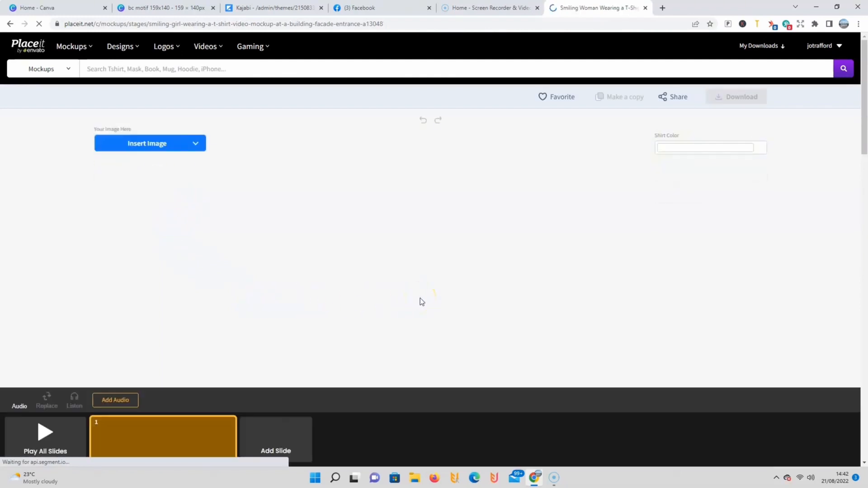
Step: Insert the bull head design on the video's t-shirt, scale it down slightly, position it a little higher and crop it
left_click(157, 147)
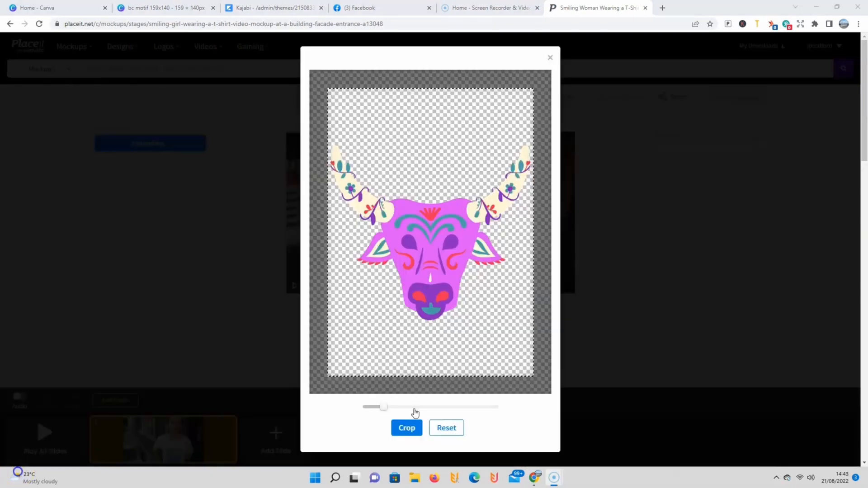
left_click(387, 405)
left_click_drag(384, 406, 380, 408)
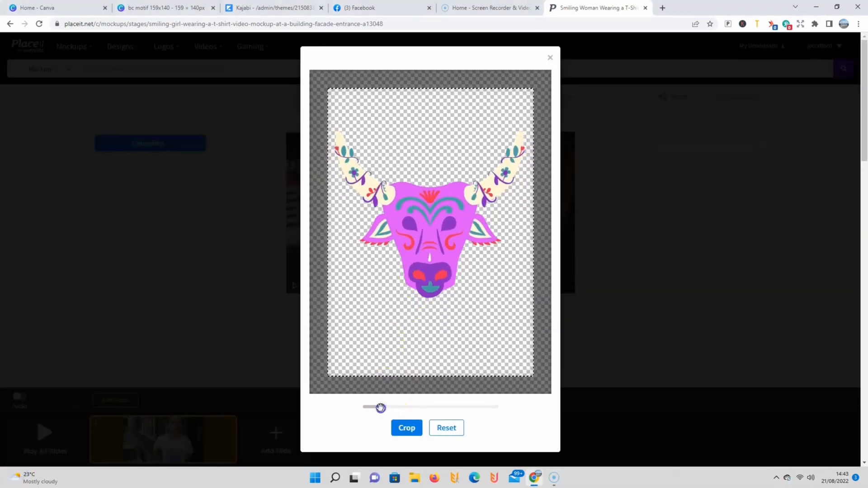
left_click(412, 430)
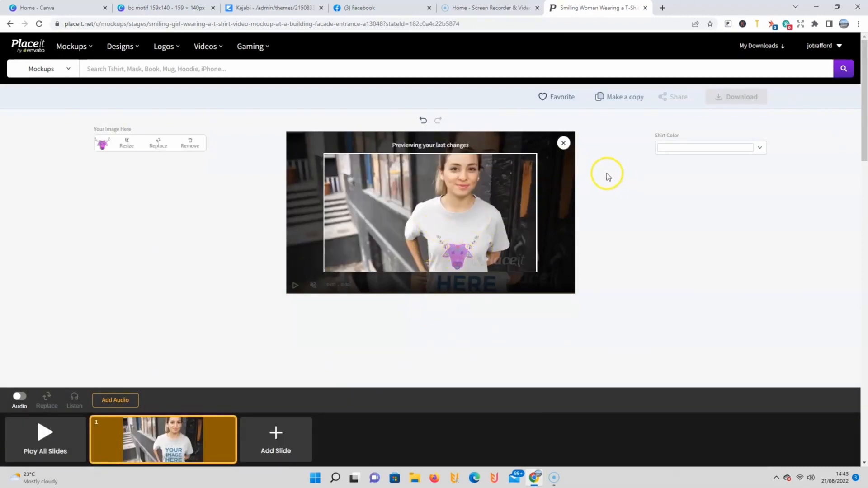
Step: Change the t-shirt color to a recently used red and move the bull design slightly higher on the shirt
left_click(762, 148)
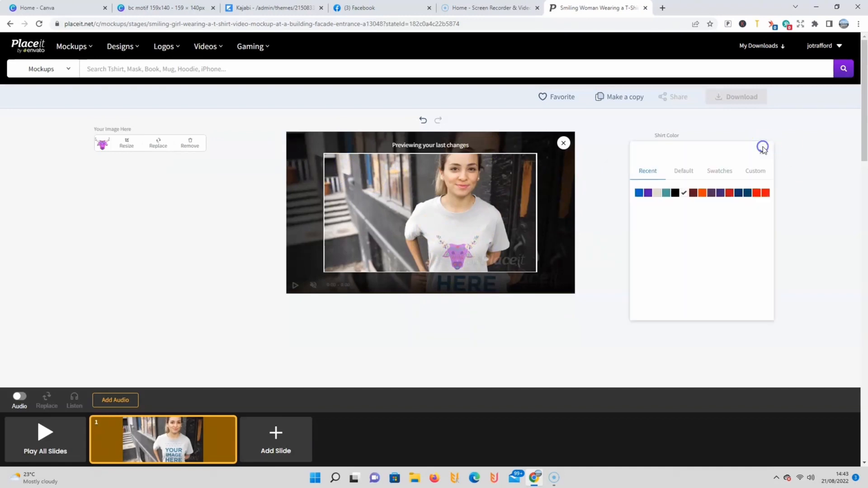
left_click(757, 195)
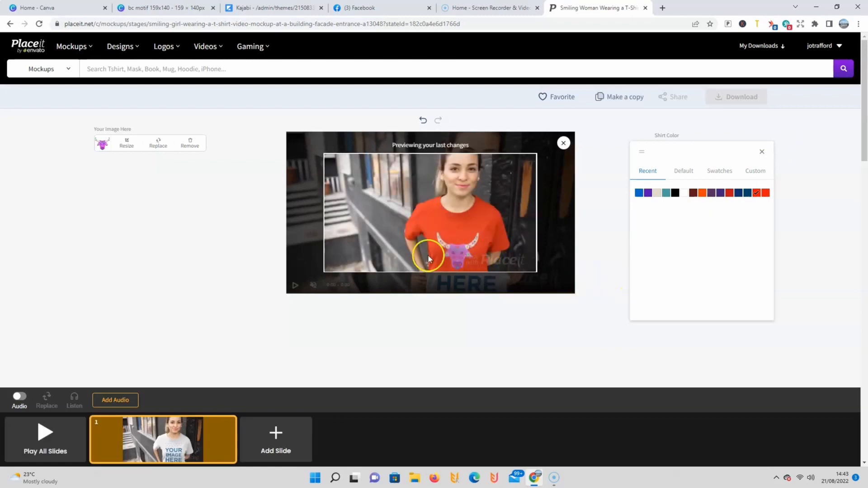
left_click(135, 138)
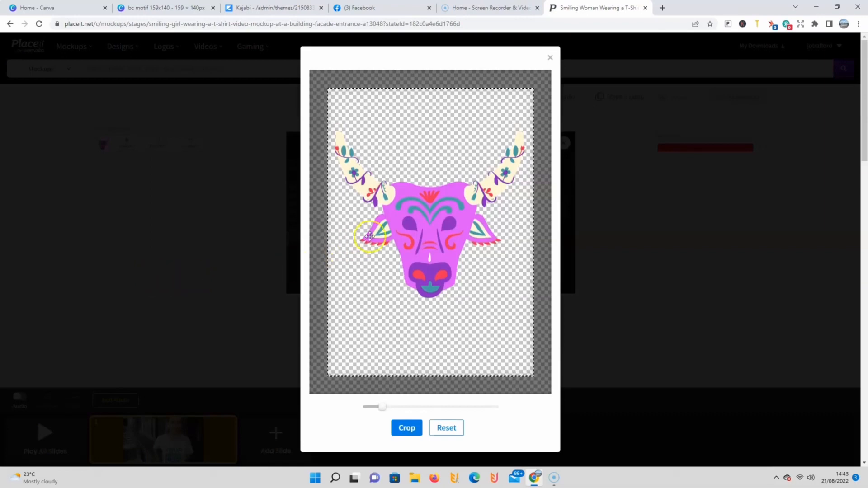
left_click_drag(382, 238, 394, 216)
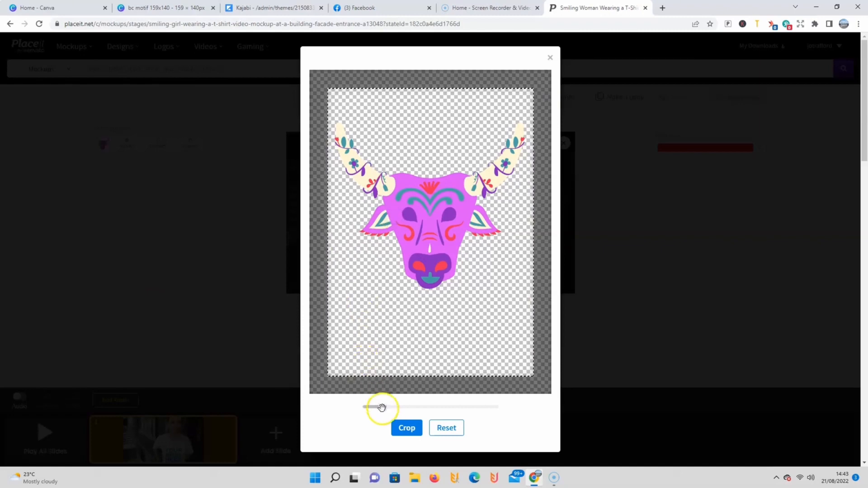
left_click(398, 428)
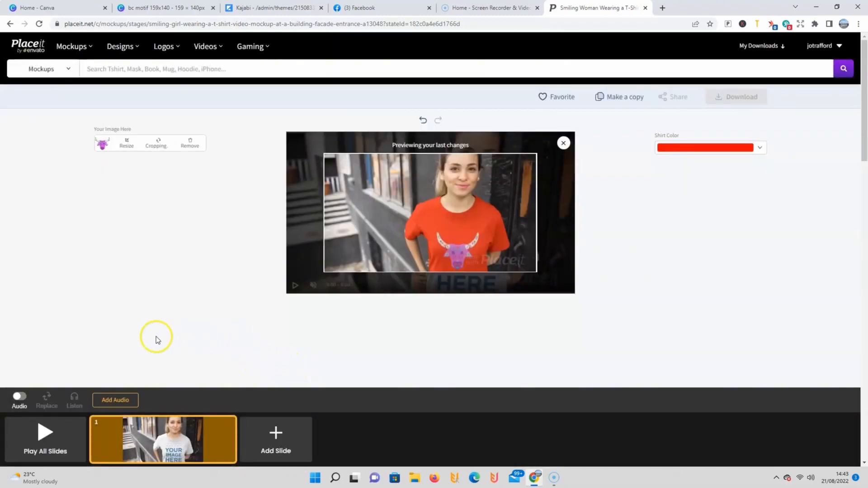
Step: Play the preview of all slides in the red t-shirt video, download the video mockup, and close the preview
left_click(49, 433)
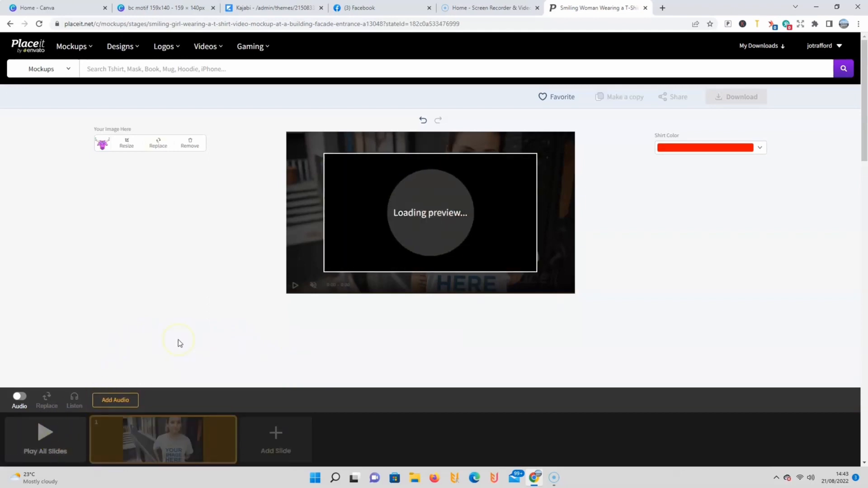
left_click(42, 438)
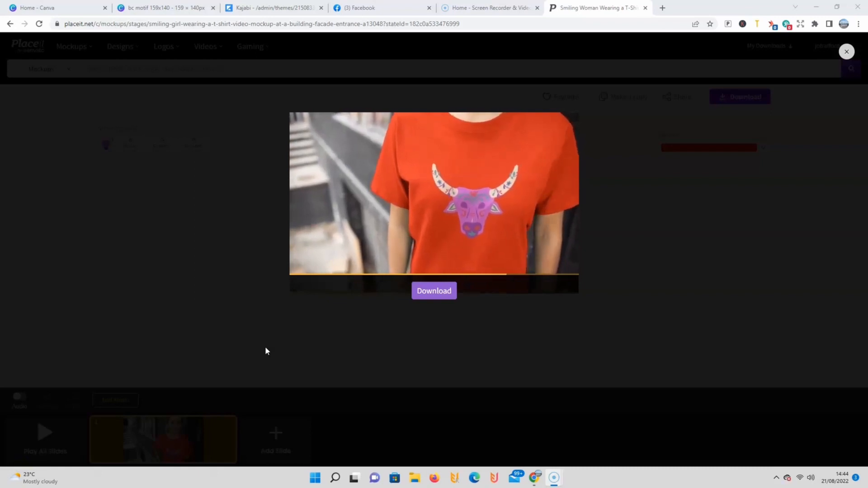
left_click(372, 333)
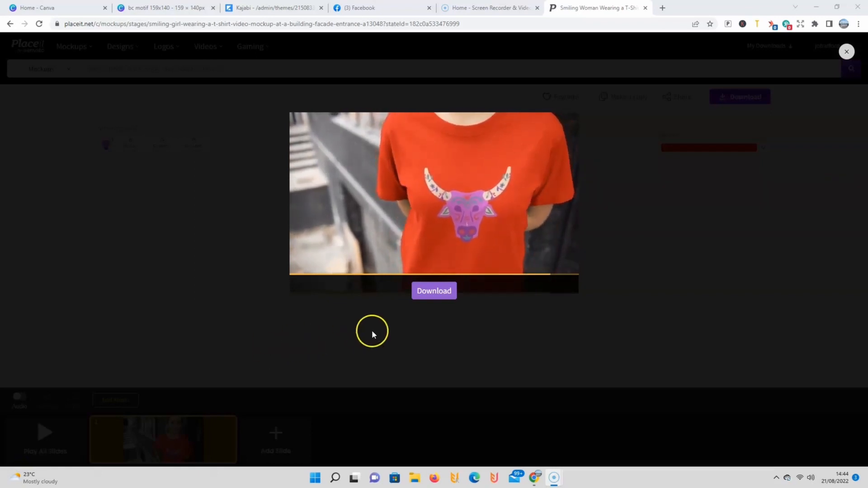
left_click(431, 291)
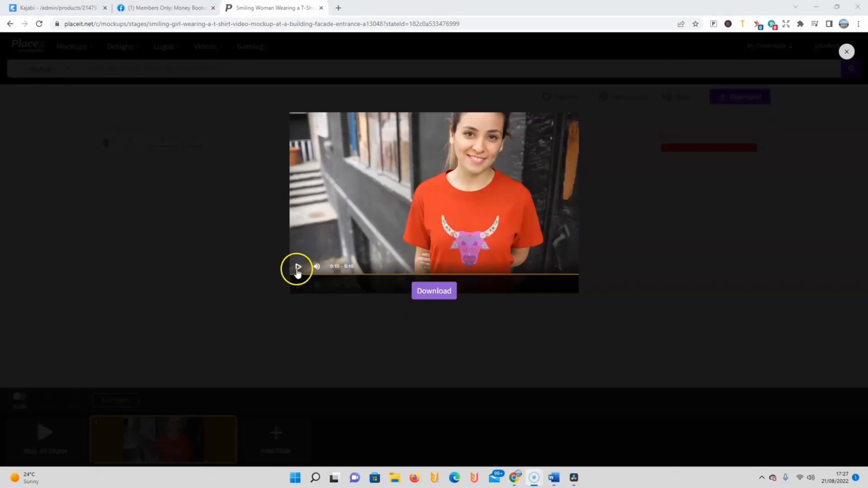
left_click(297, 267)
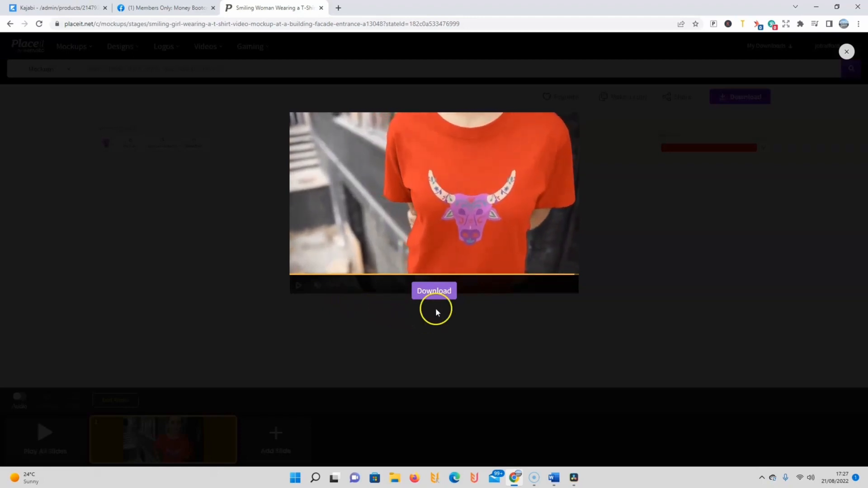
left_click(845, 53)
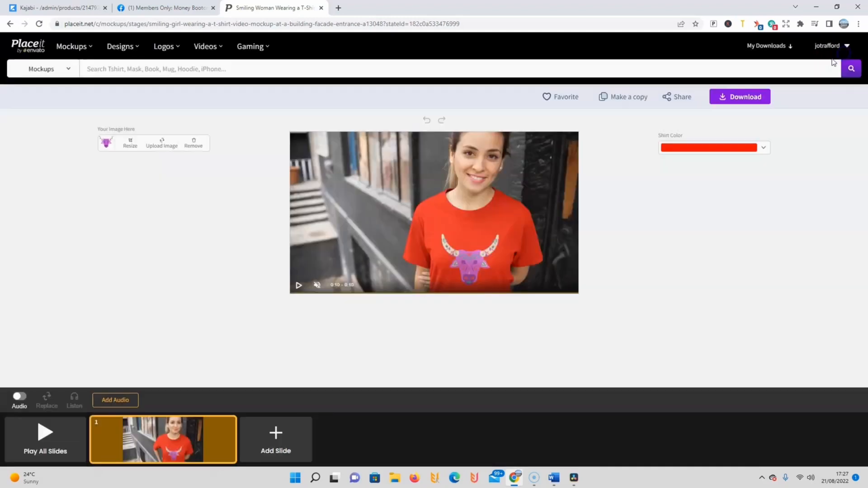
Step: Add the Cheerful audio track "Smile" to the red t-shirt video and download the mockup from the all-slides preview
left_click(113, 400)
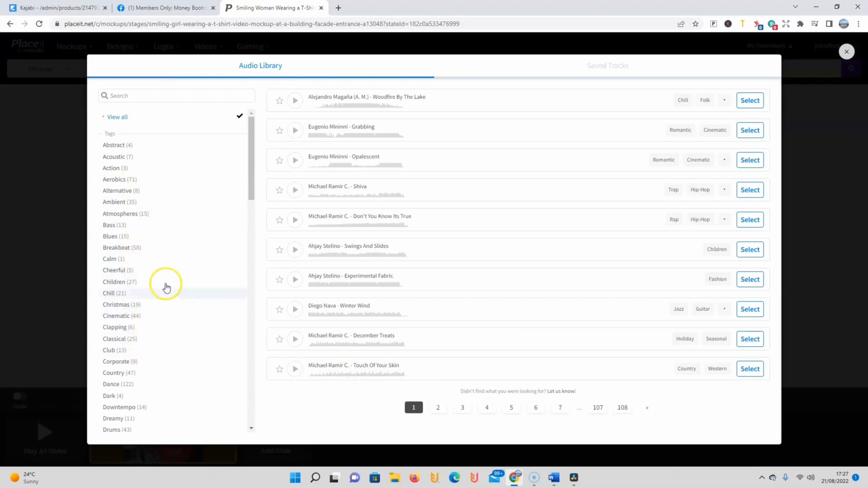
left_click(115, 270)
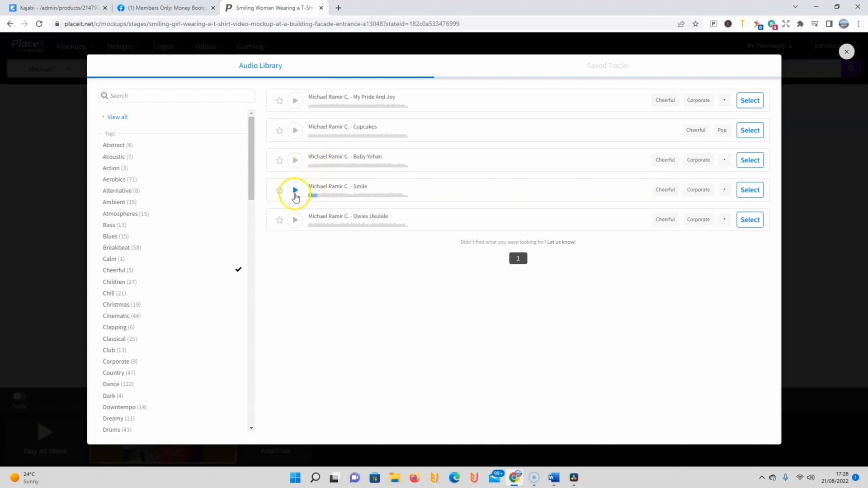
left_click(759, 192)
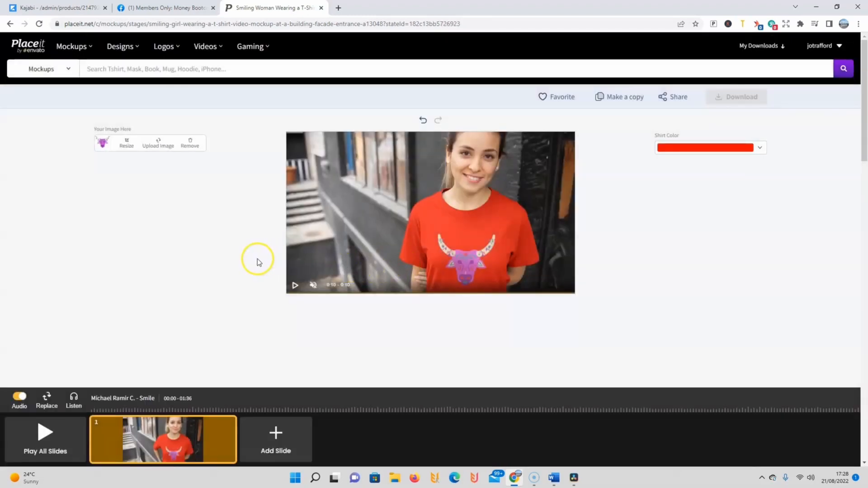
left_click(52, 424)
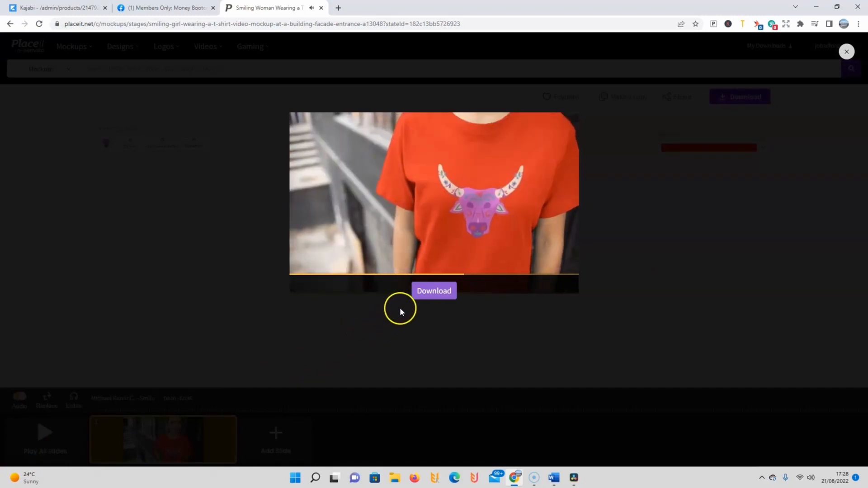
left_click(424, 292)
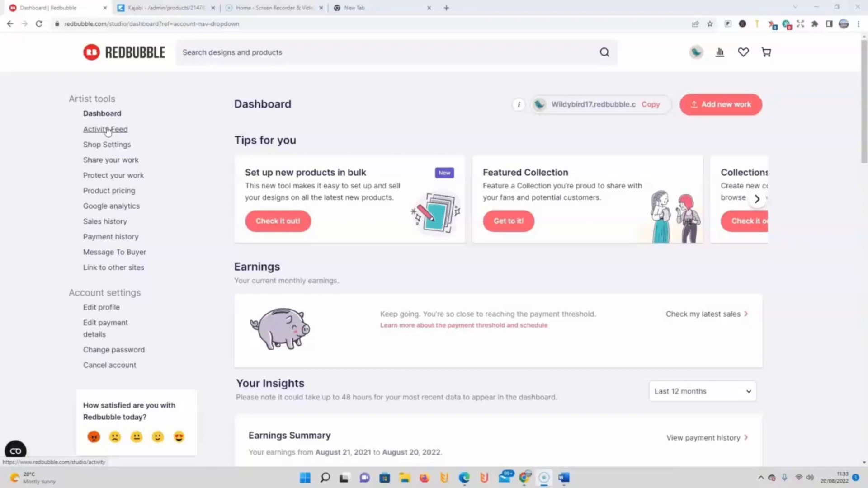
Step: Switch to the Redbubble artist dashboard and browse the "Tips for you" cards, returning to the first one
left_click(696, 54)
left_click(667, 130)
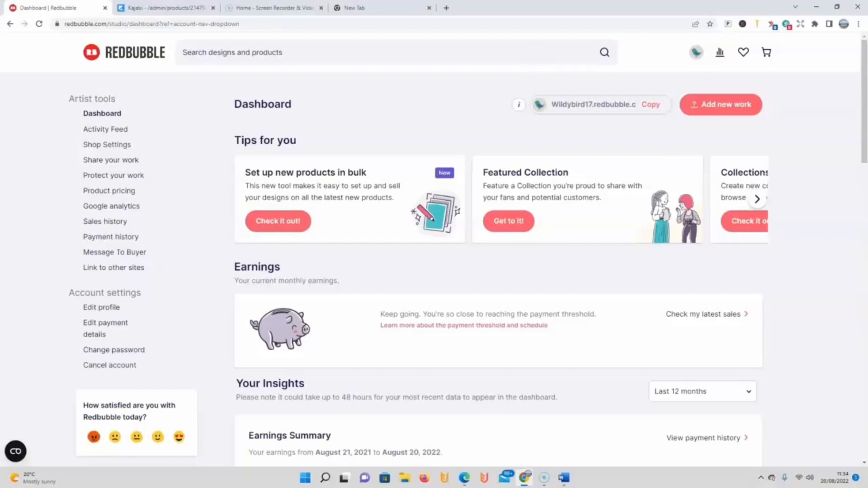
left_click(733, 111)
left_click(758, 200)
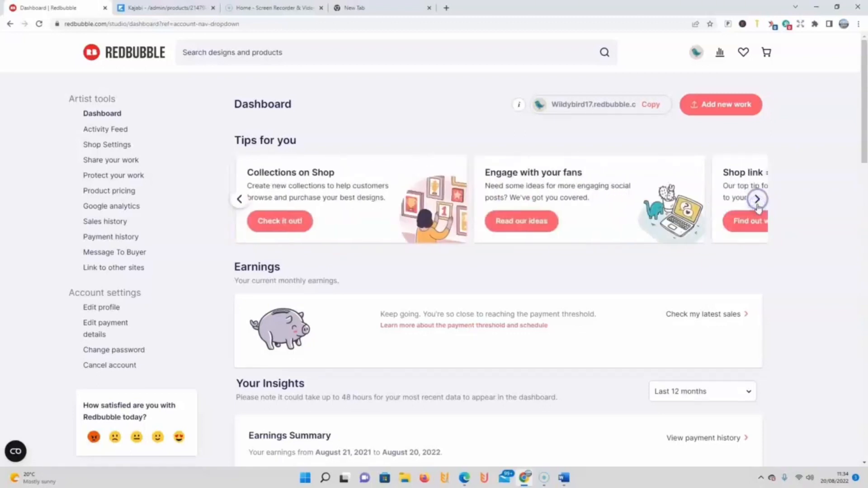
left_click(243, 203)
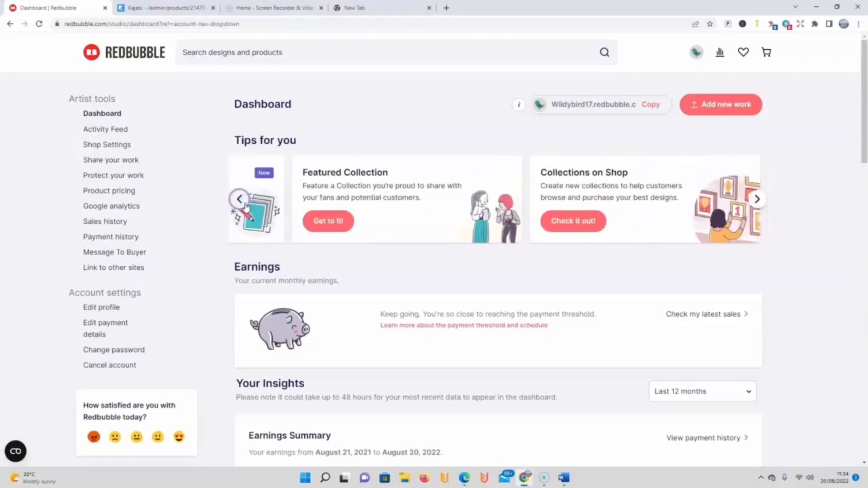
left_click(242, 201)
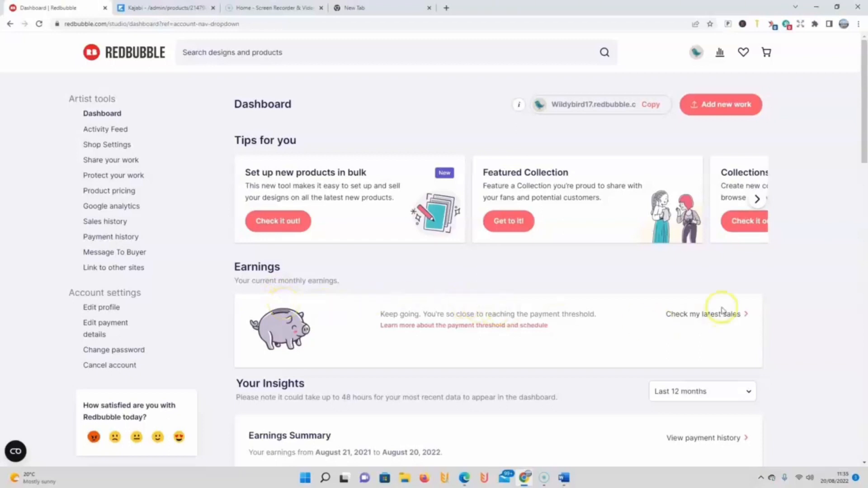
Step: Check the latest sales page, return to the dashboard and review its earnings and audience traffic insights
left_click(745, 316)
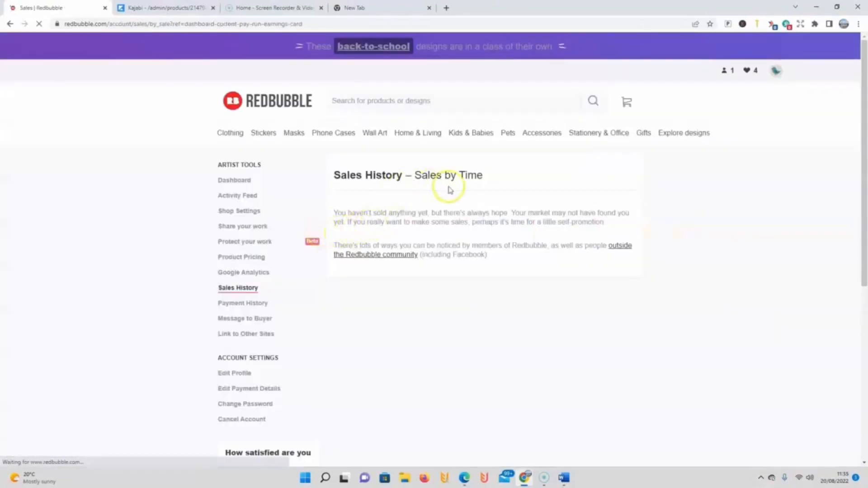
key("alt+Left")
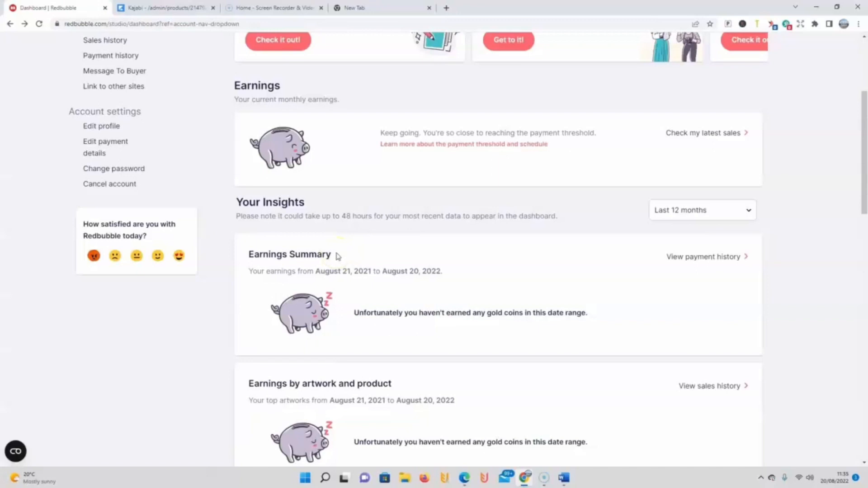
scroll(337, 255, "down", 2)
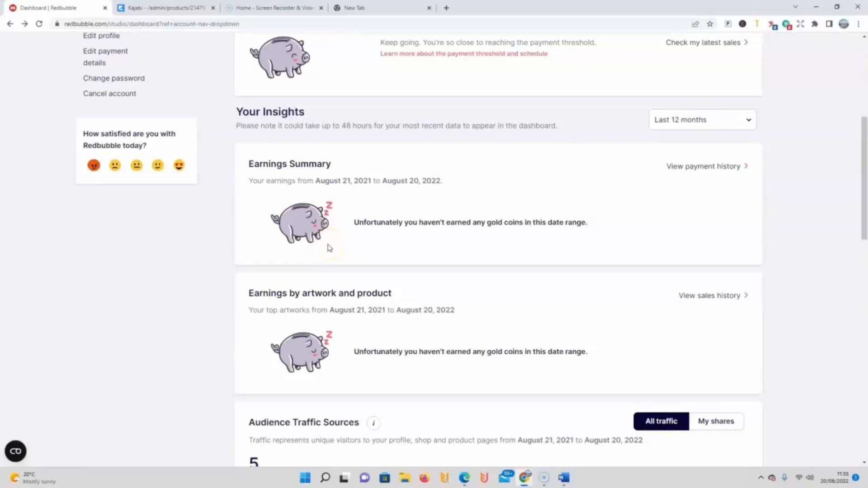
scroll(349, 252, "down", 3)
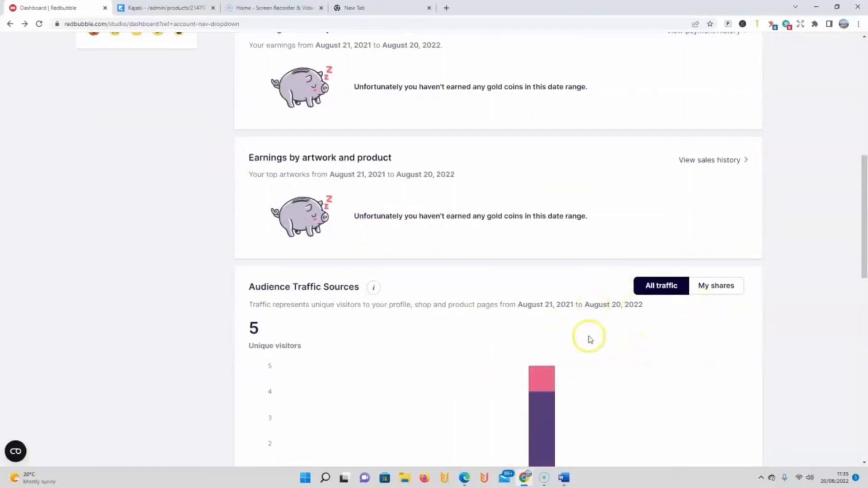
scroll(420, 312, "up", 3)
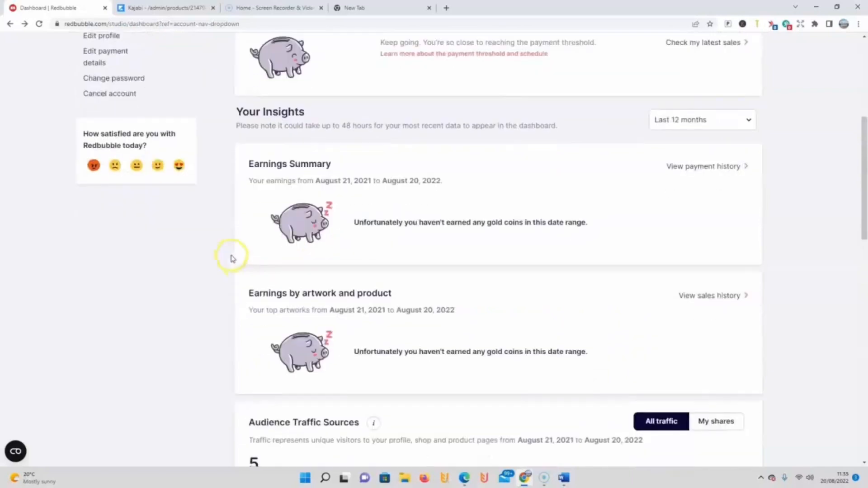
scroll(232, 258, "up", 6)
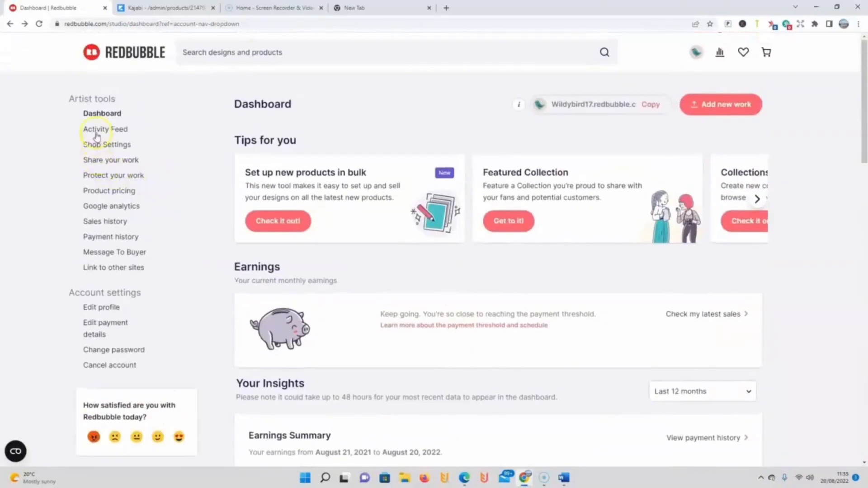
Step: View the activity feed, and examine the collections available for the featured collection in the shop settings
left_click(95, 131)
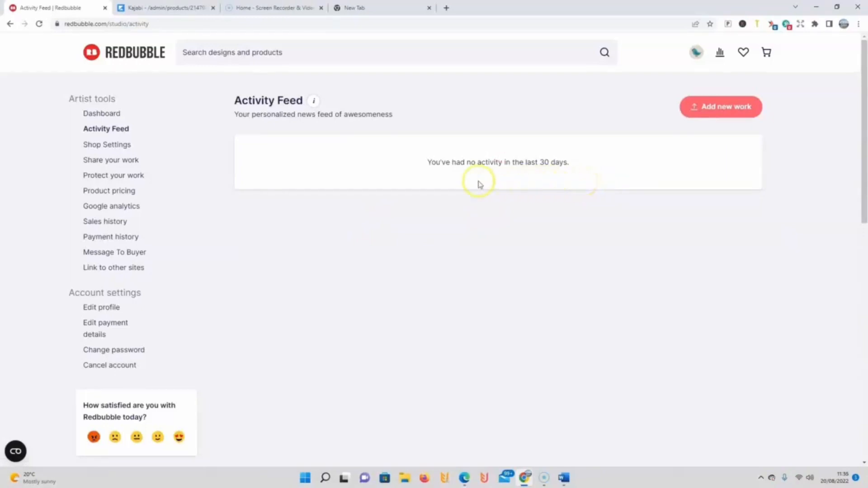
left_click(116, 147)
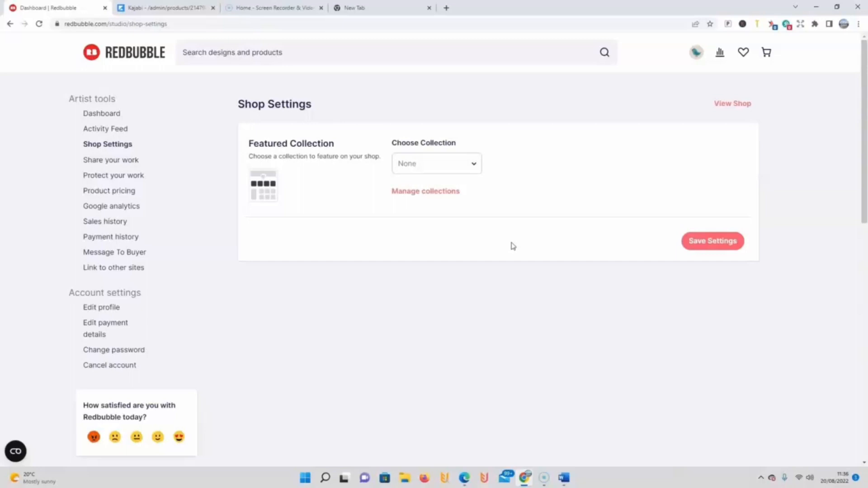
left_click(472, 169)
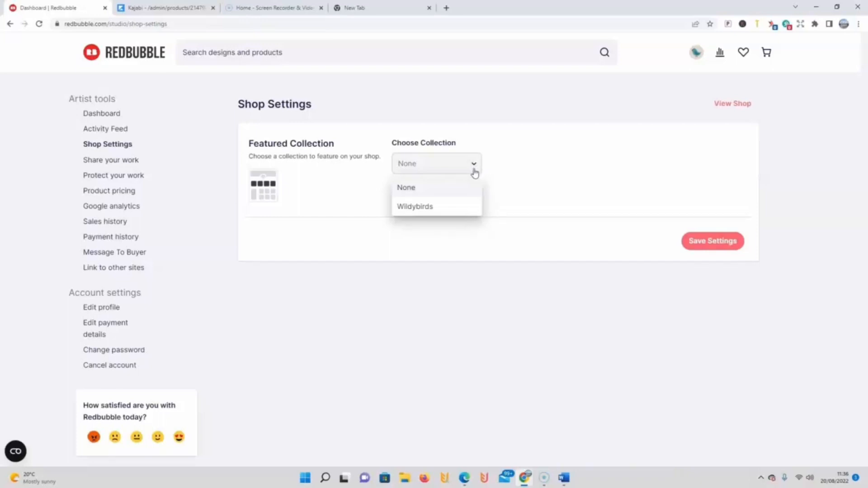
left_click(534, 185)
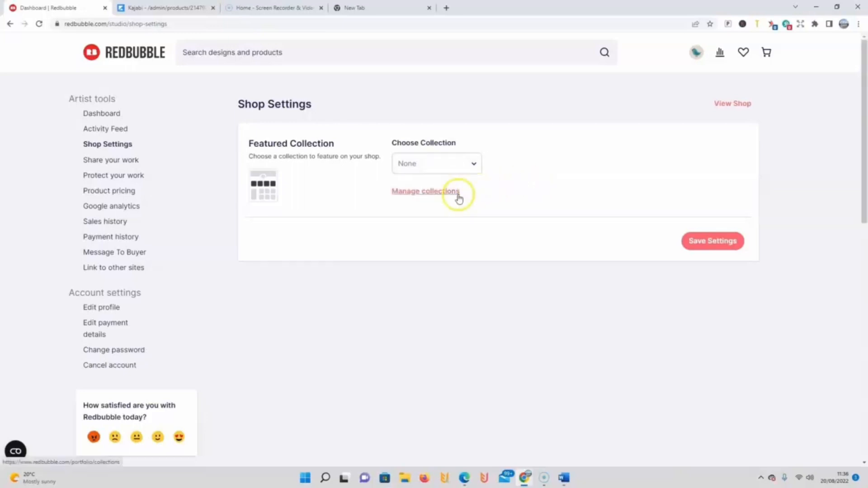
left_click(473, 168)
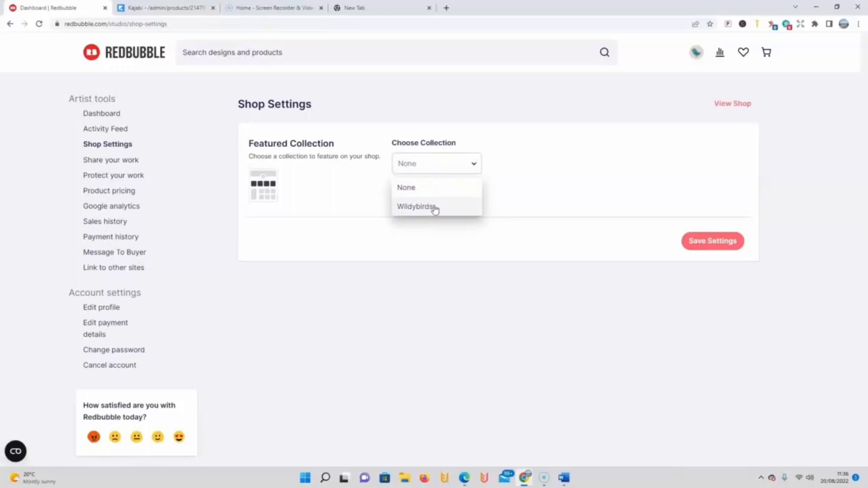
left_click(430, 208)
Step: Open the Share your work page and look through its product images and the full set of lifestyle templates
left_click(93, 166)
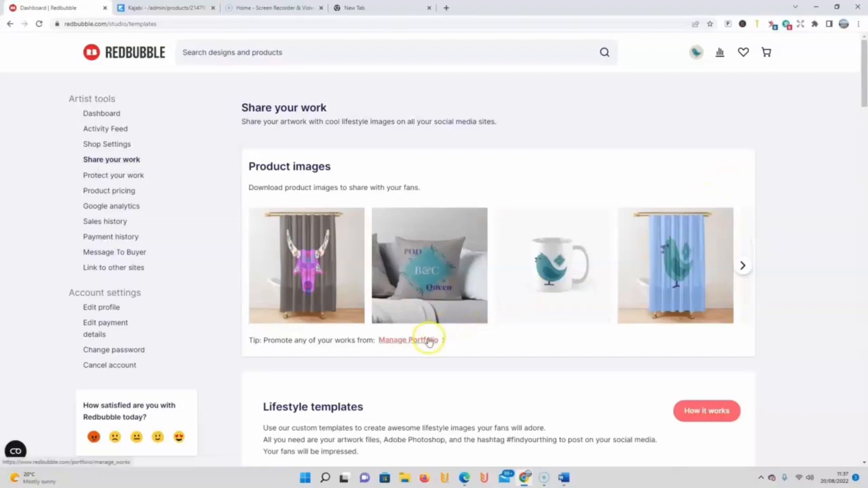
left_click(745, 271)
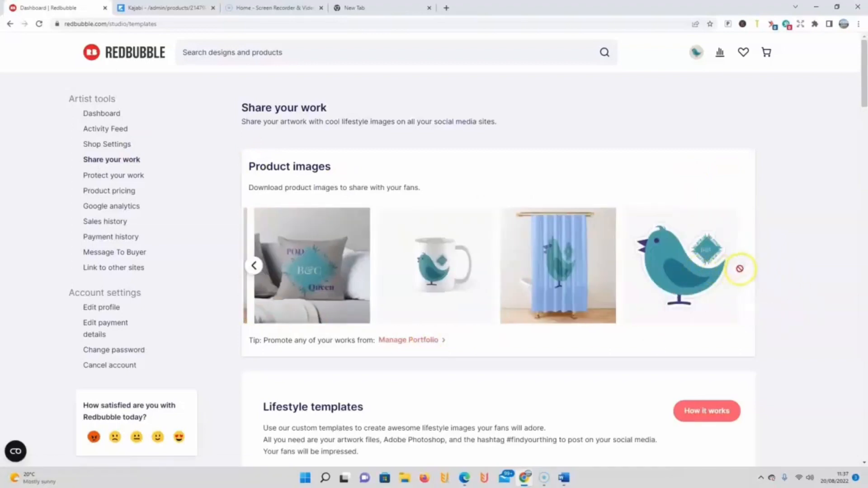
scroll(421, 286, "down", 2)
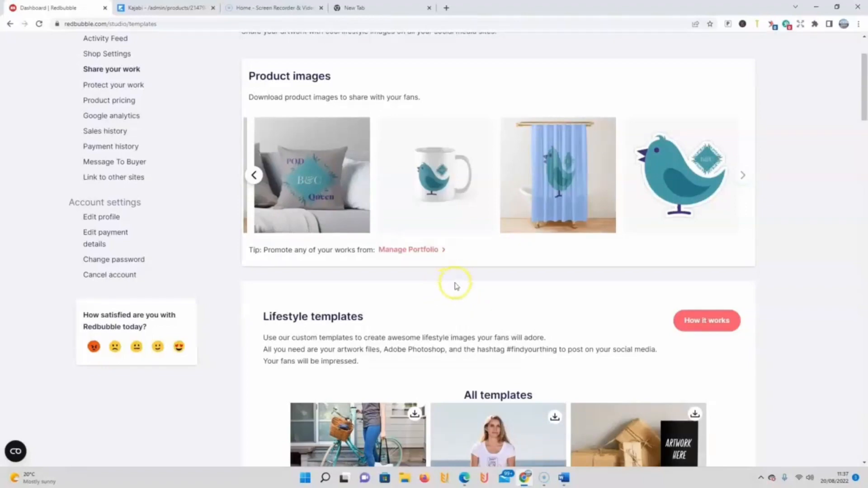
scroll(524, 340, "down", 4)
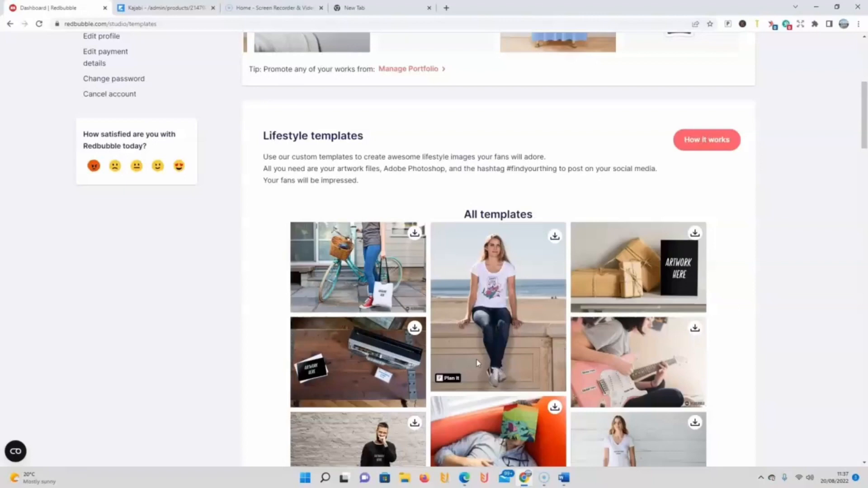
left_click(659, 239)
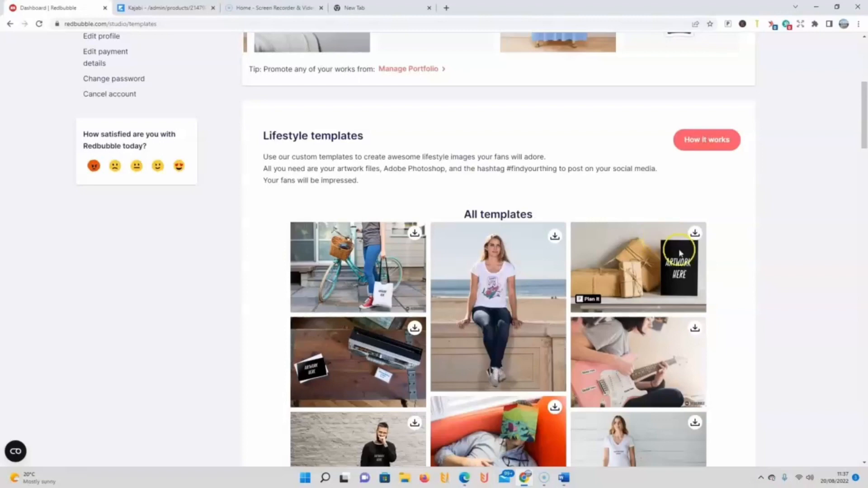
scroll(661, 246, "down", 5)
scroll(597, 257, "down", 8)
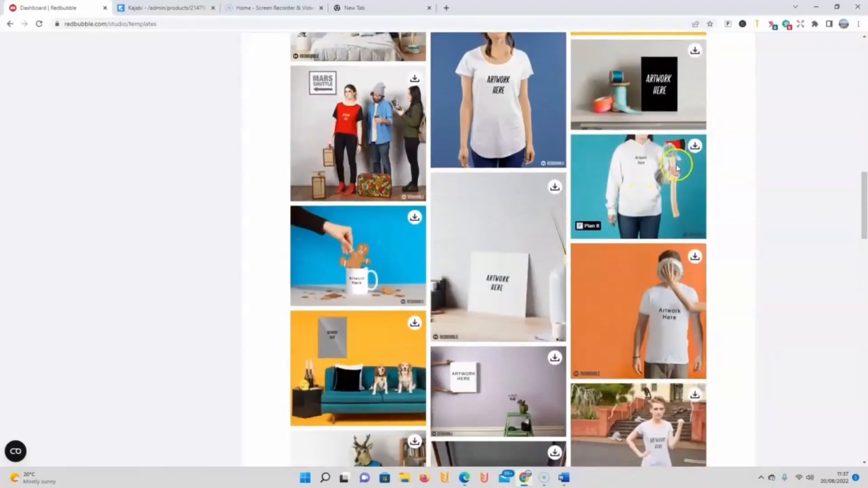
scroll(582, 212, "down", 5)
scroll(534, 216, "down", 10)
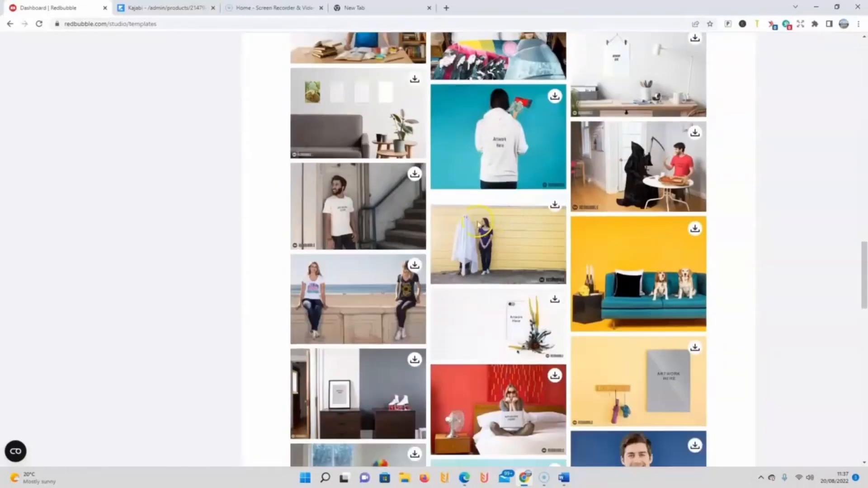
scroll(456, 234, "down", 4)
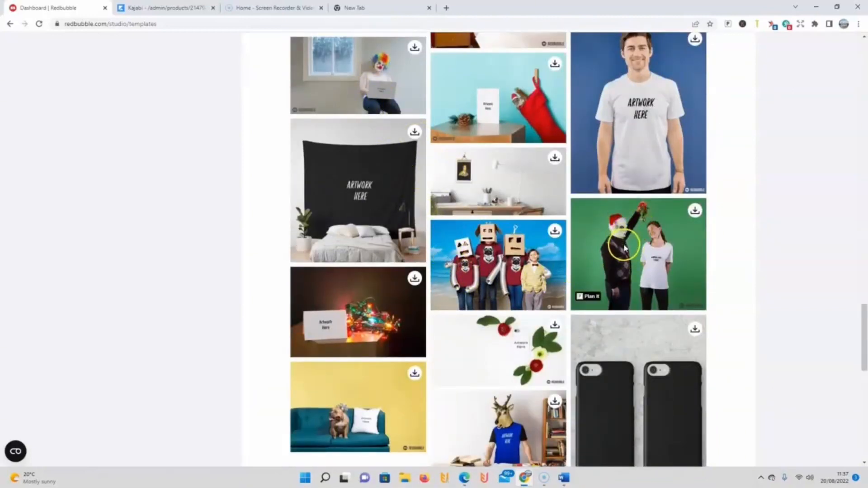
scroll(400, 255, "down", 1)
scroll(446, 261, "down", 1)
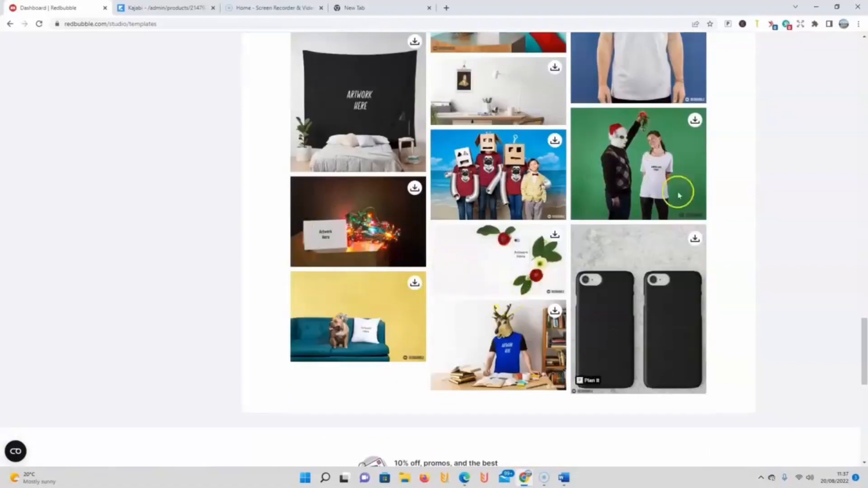
scroll(854, 301, "up", 6)
left_click_drag(864, 301, 865, 68)
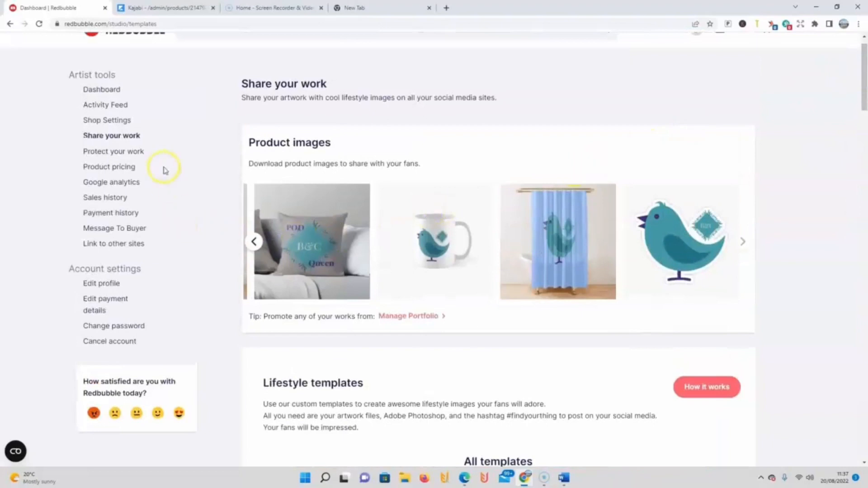
Step: Review the Google Analytics setup instructions and open the sales history
scroll(833, 256, "down", 1)
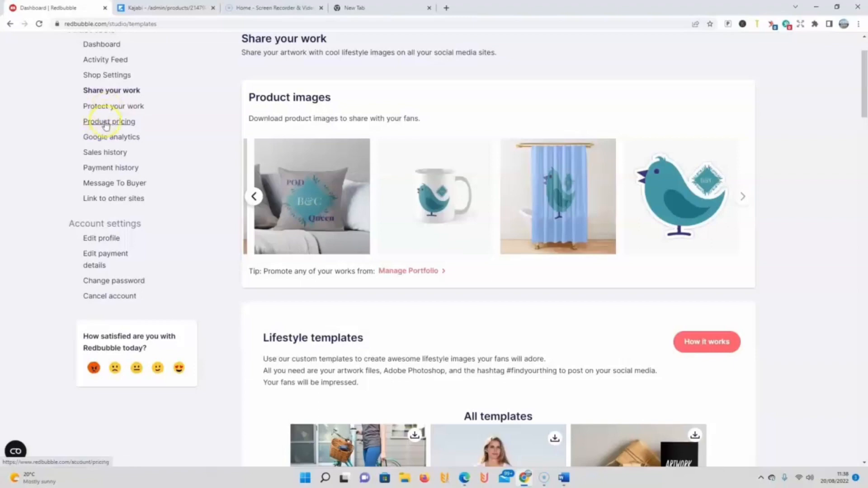
left_click(104, 136)
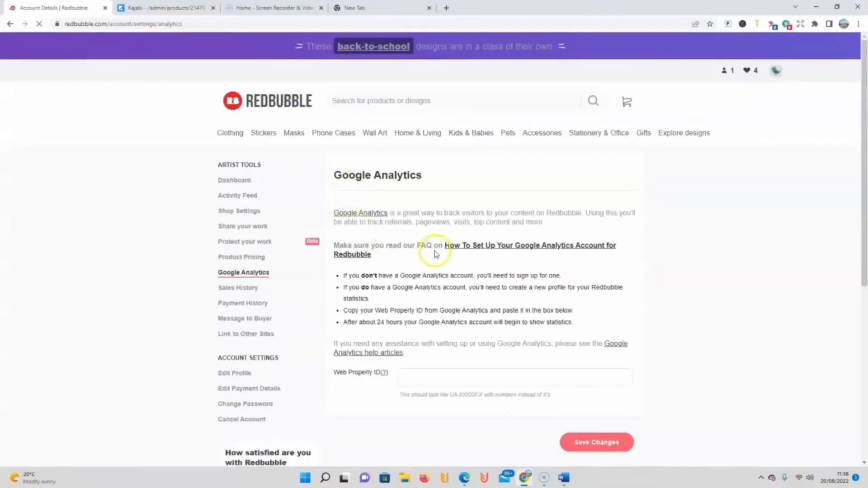
scroll(434, 253, "down", 1)
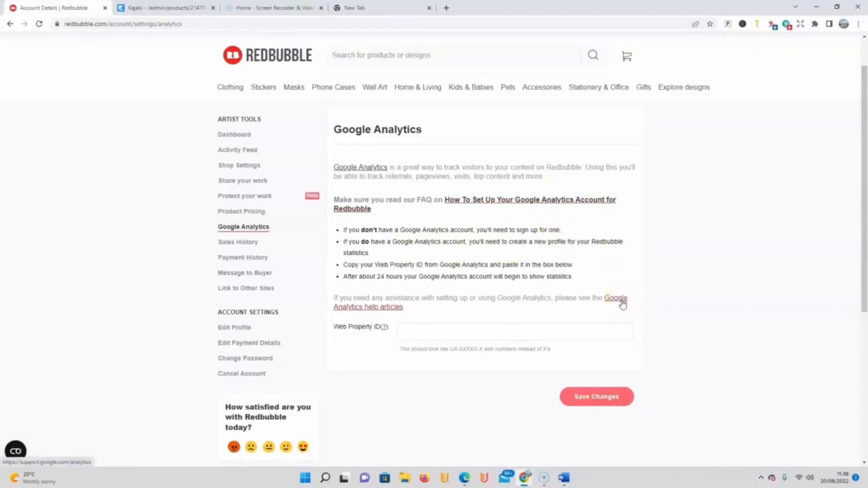
left_click(231, 242)
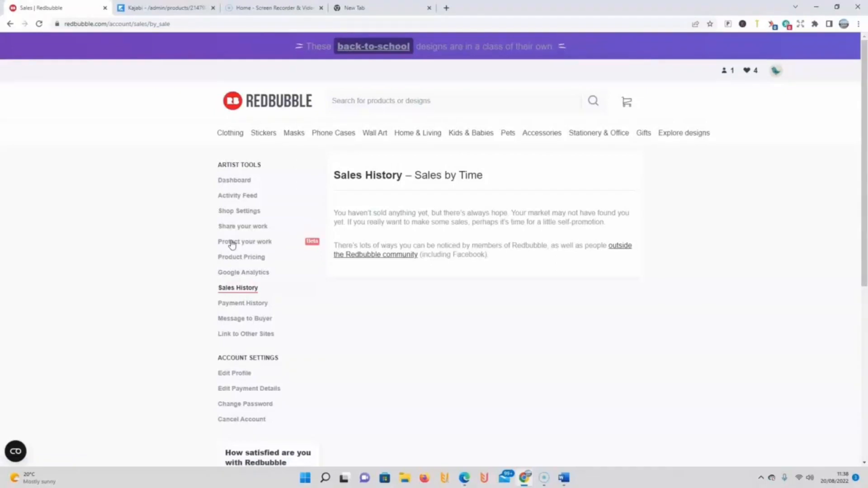
Step: Review the payment history page, then view the page for sending a message to buyers
left_click(234, 308)
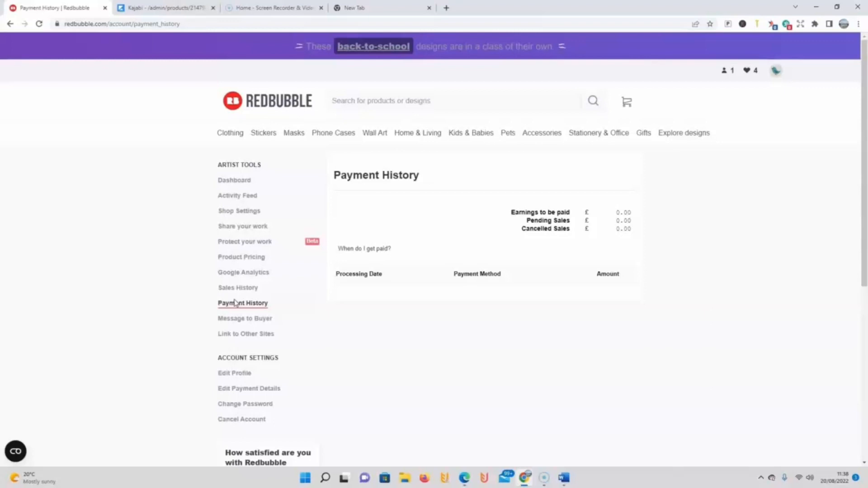
mouse_move(555, 234)
left_click(343, 248)
left_click(246, 322)
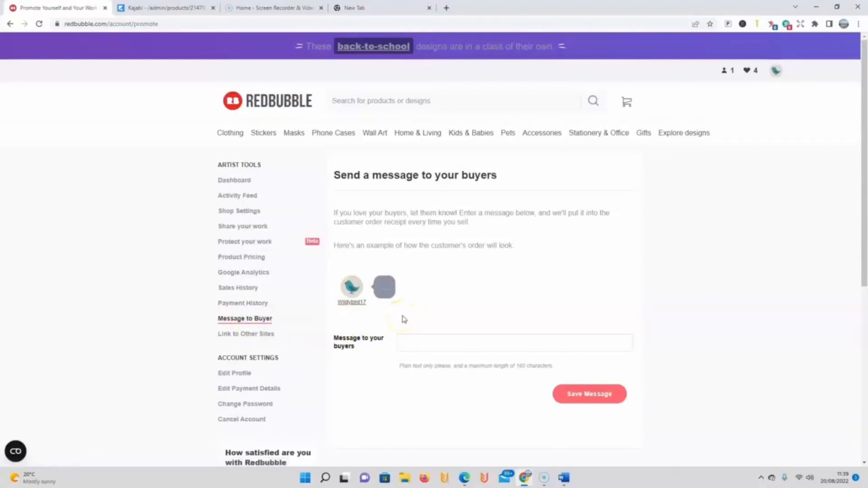
scroll(400, 319, "down", 1)
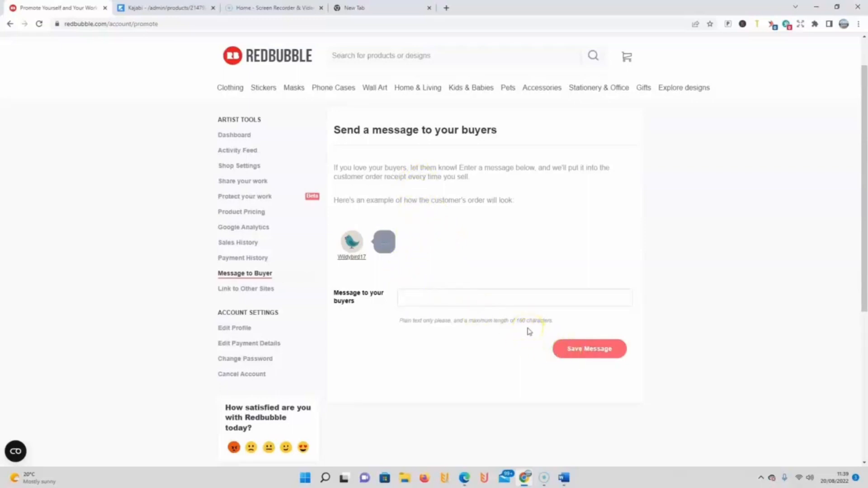
Step: Open the Link to Other Sites page and look through its social and website link fields down to the portfolio embed section
left_click(252, 289)
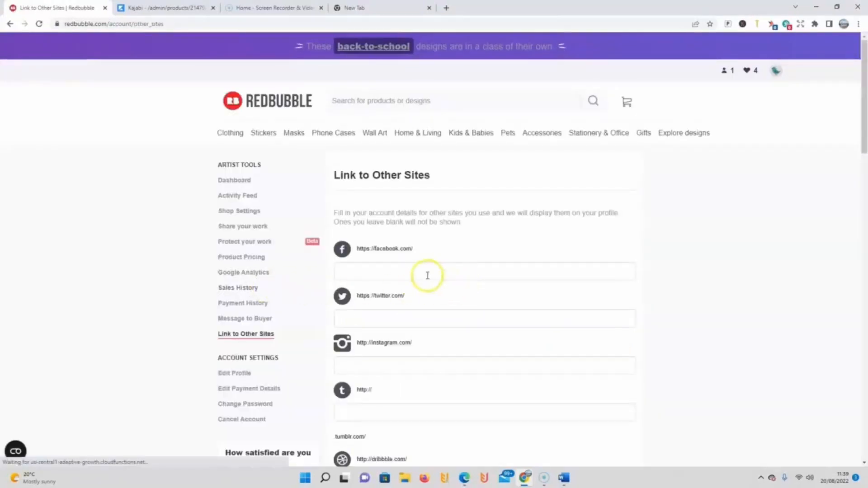
scroll(434, 281, "down", 1)
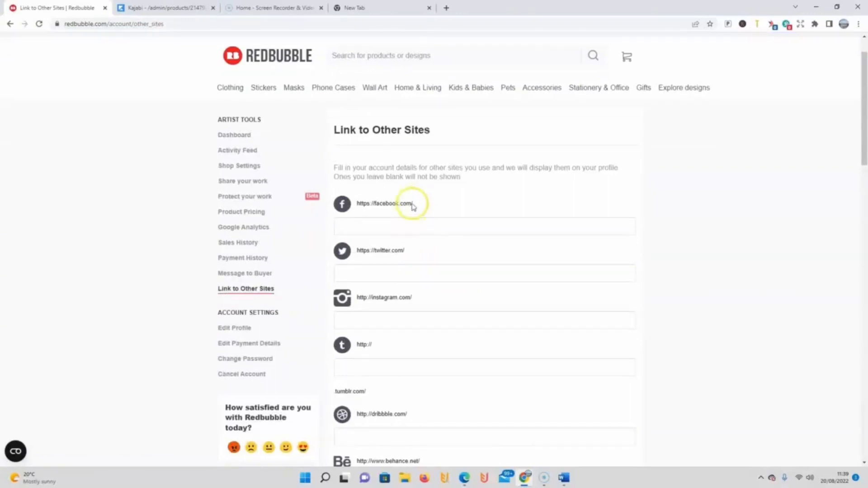
scroll(420, 252, "down", 1)
scroll(419, 251, "down", 6)
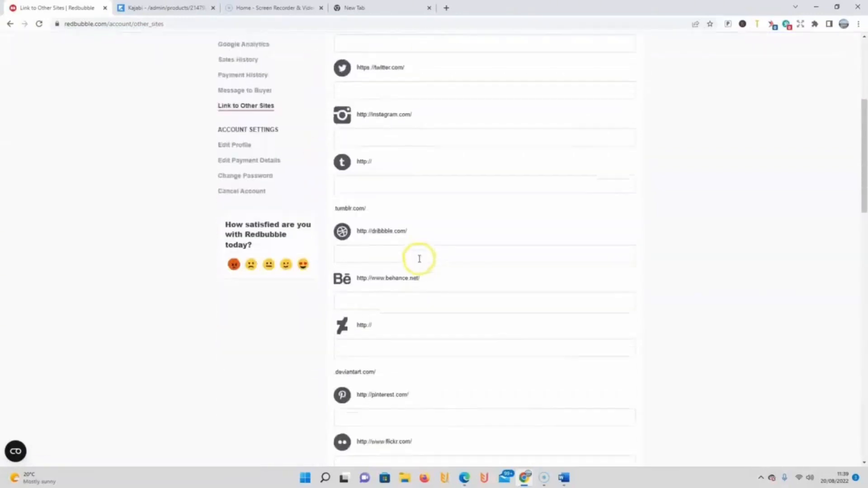
scroll(419, 264, "down", 4)
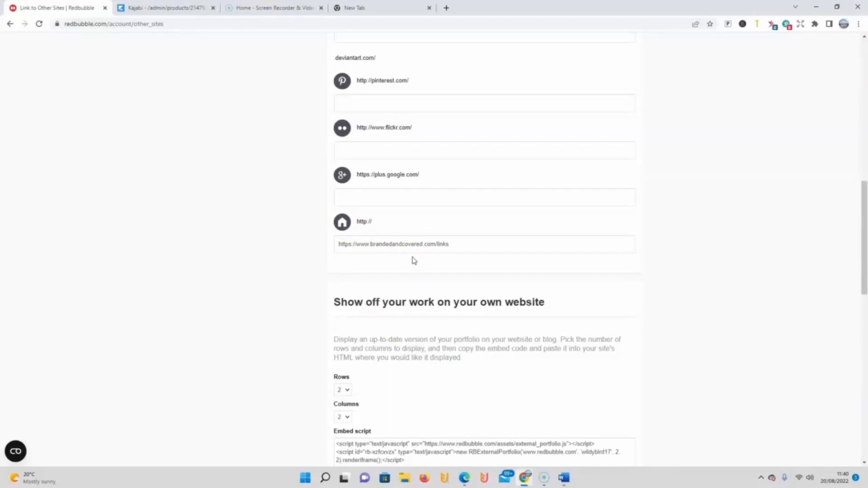
scroll(437, 258, "down", 3)
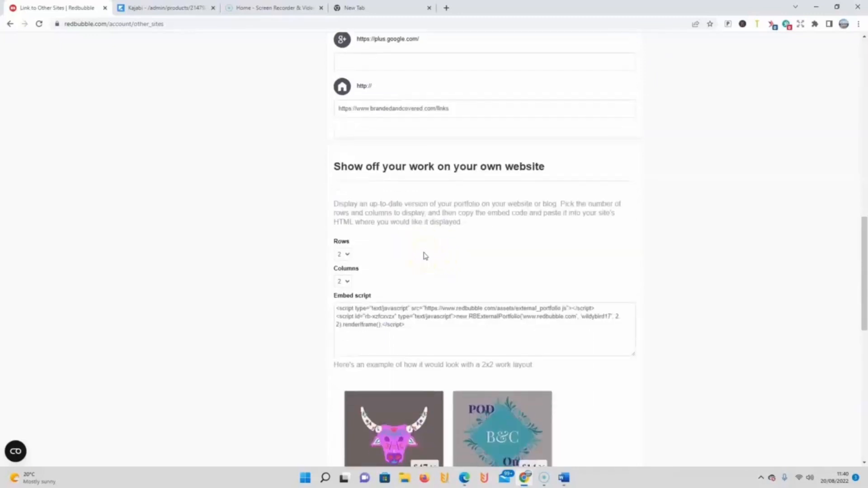
Step: Copy the full embed script for the 2x2 portfolio display and view the example layout beneath it
scroll(424, 255, "down", 1)
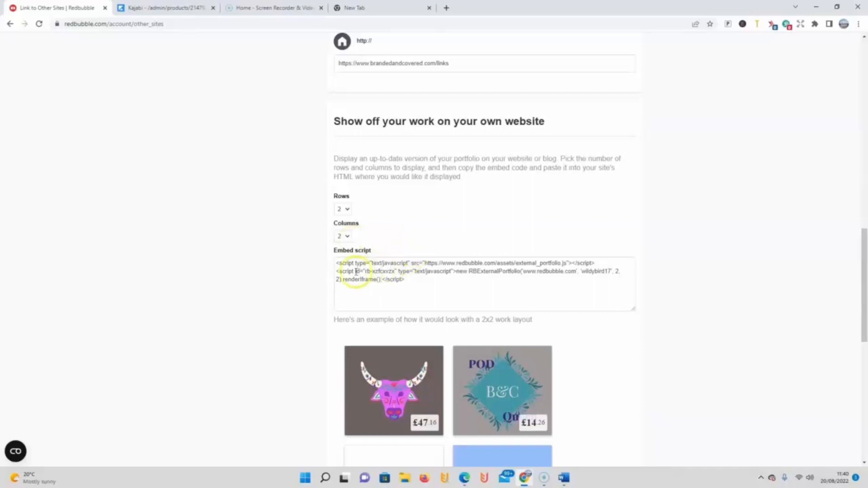
left_click_drag(337, 264, 426, 288)
right_click(374, 274)
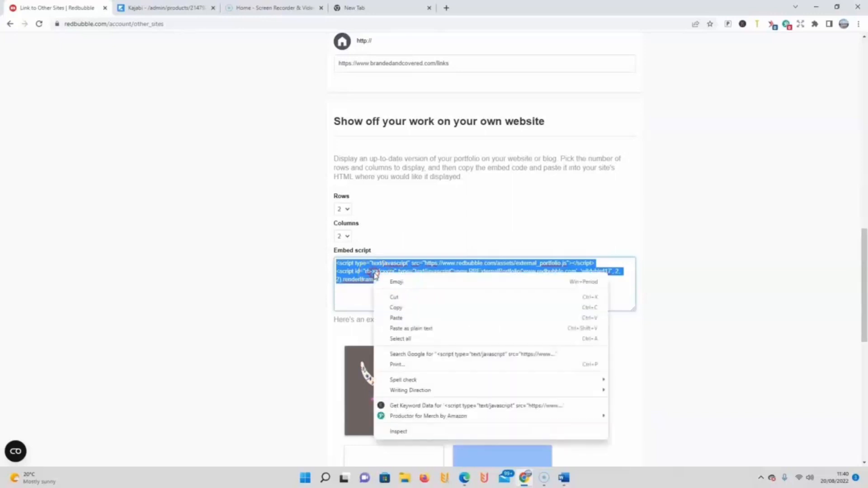
left_click(387, 308)
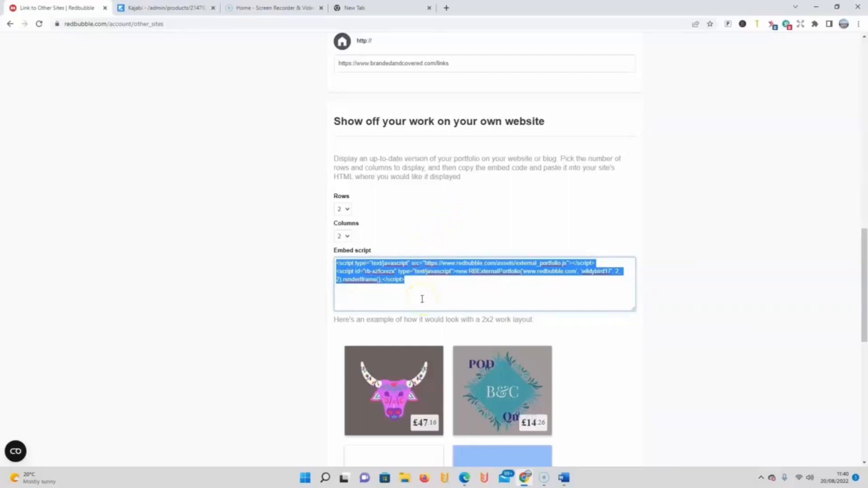
scroll(425, 291, "down", 2)
scroll(422, 303, "down", 2)
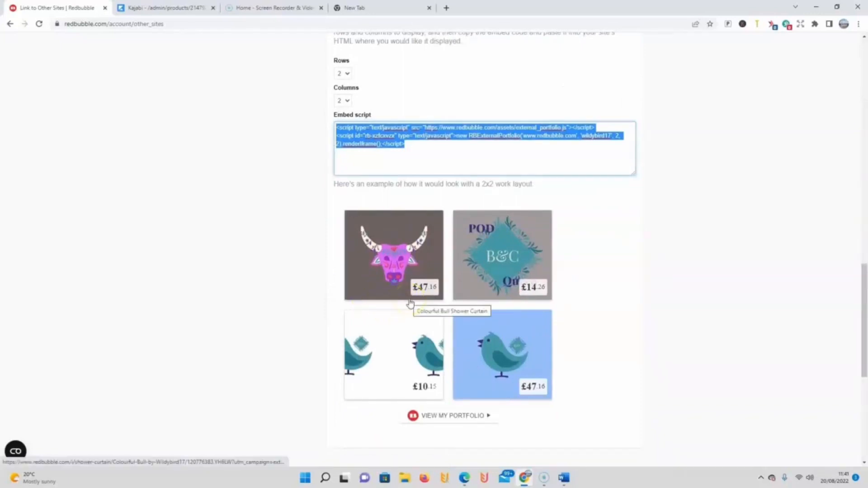
Step: Open the profile editing page in the account settings and look over the avatar and cover image sections
scroll(411, 303, "up", 5)
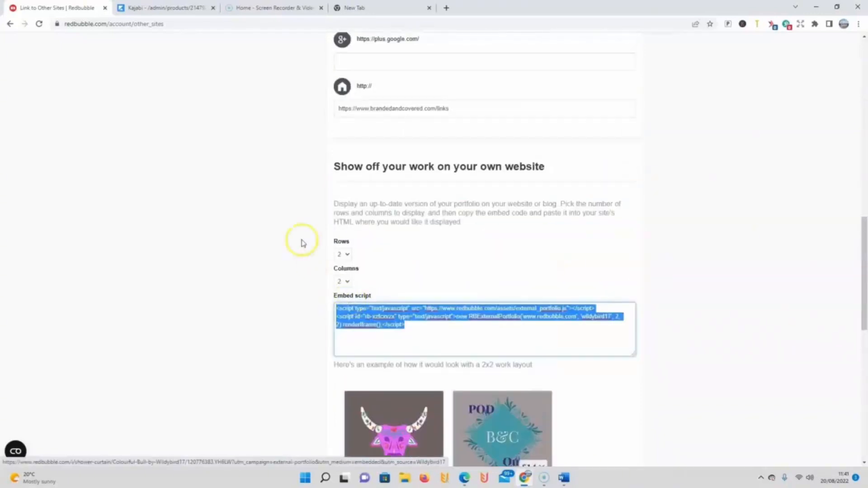
scroll(798, 190, "up", 5)
left_click_drag(862, 180, 863, 120)
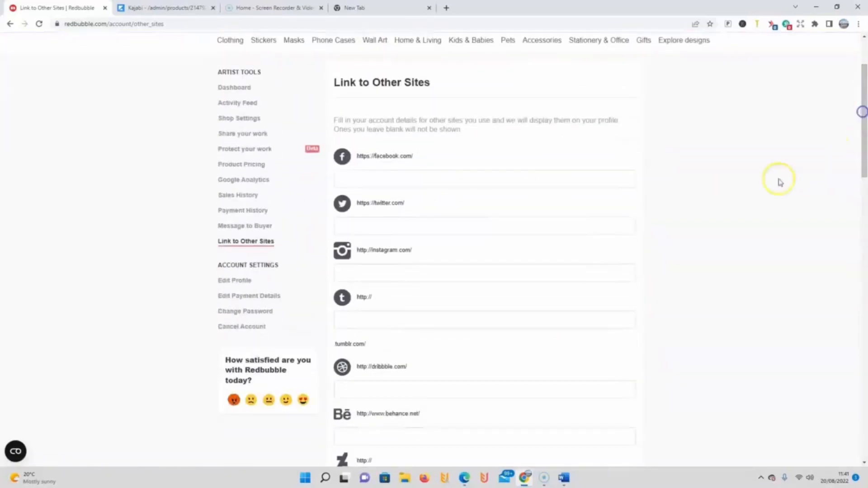
left_click(242, 282)
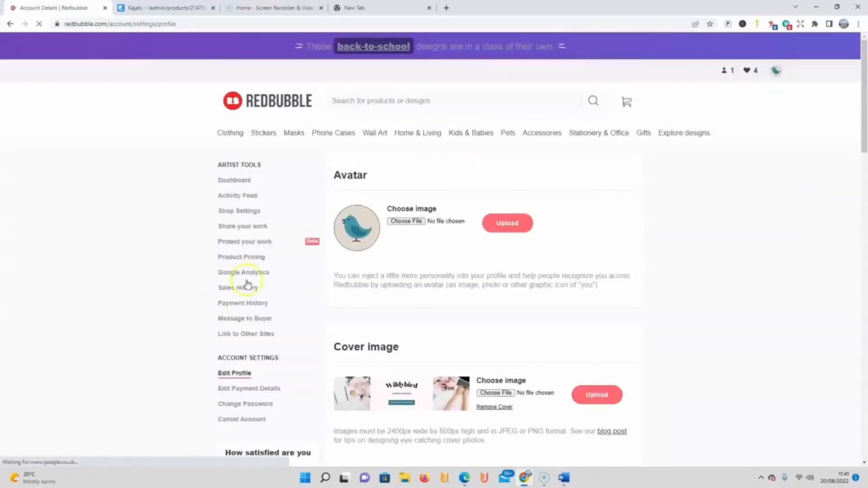
scroll(240, 206, "down", 3)
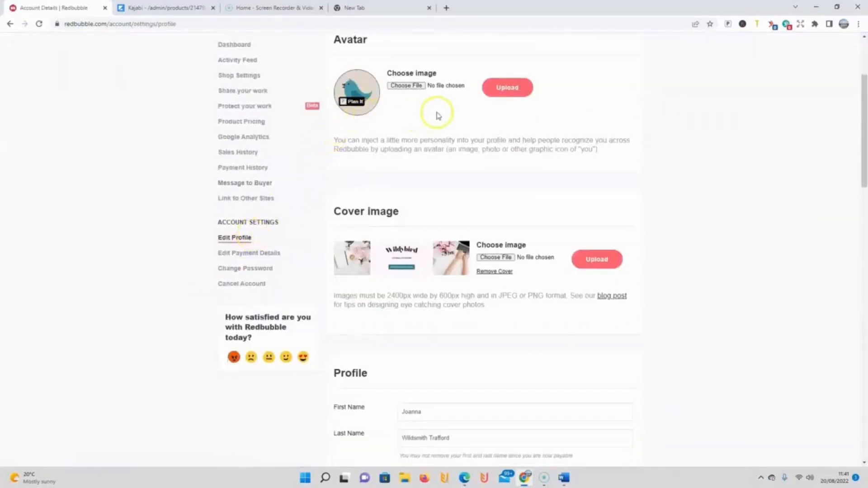
scroll(339, 226, "up", 2)
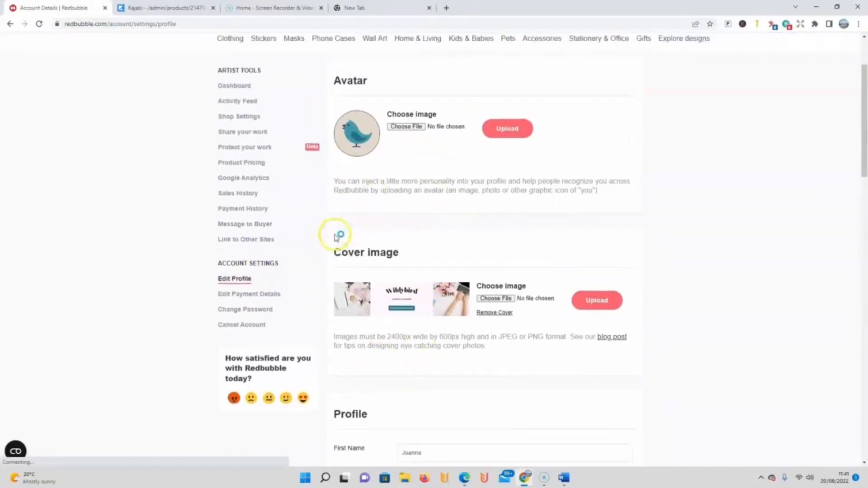